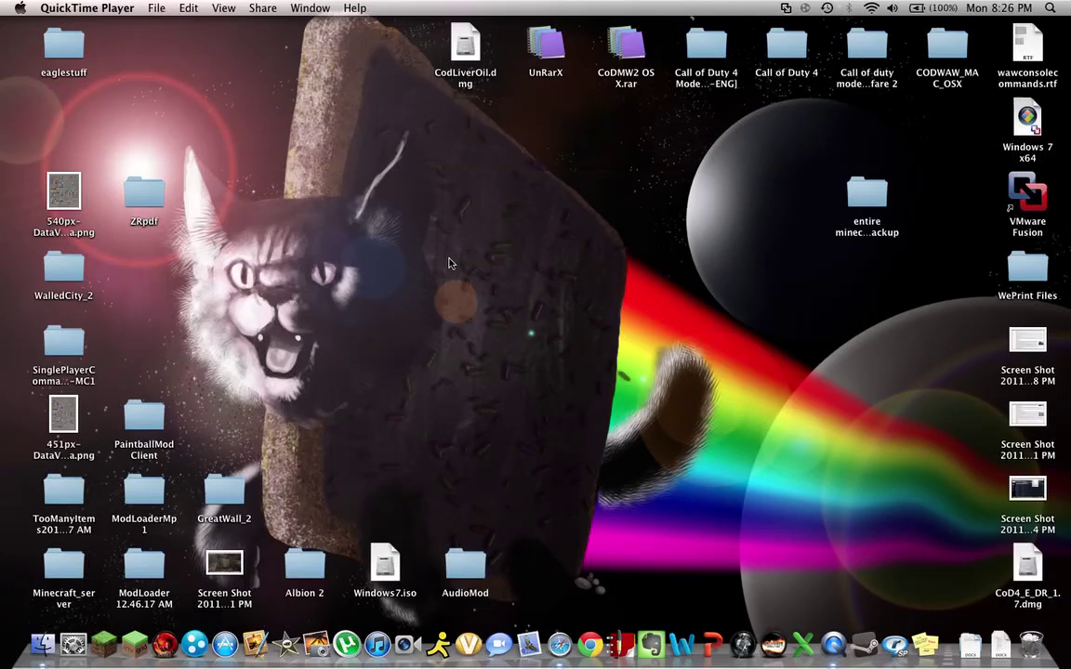
Step: Review the Formivore's Mods forum topic, covering the mod downloads, the Walled City Generator and The Great Wall Mod
{"action": "key", "text": "ctrl+Left"}
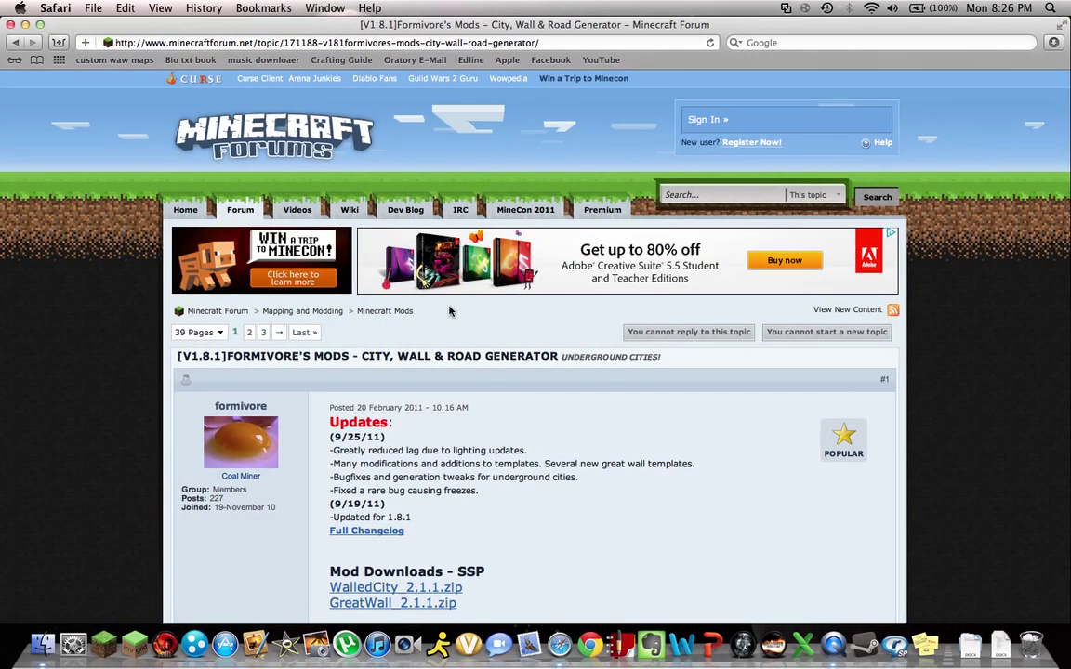
{"action": "key", "text": "ctrl+Right"}
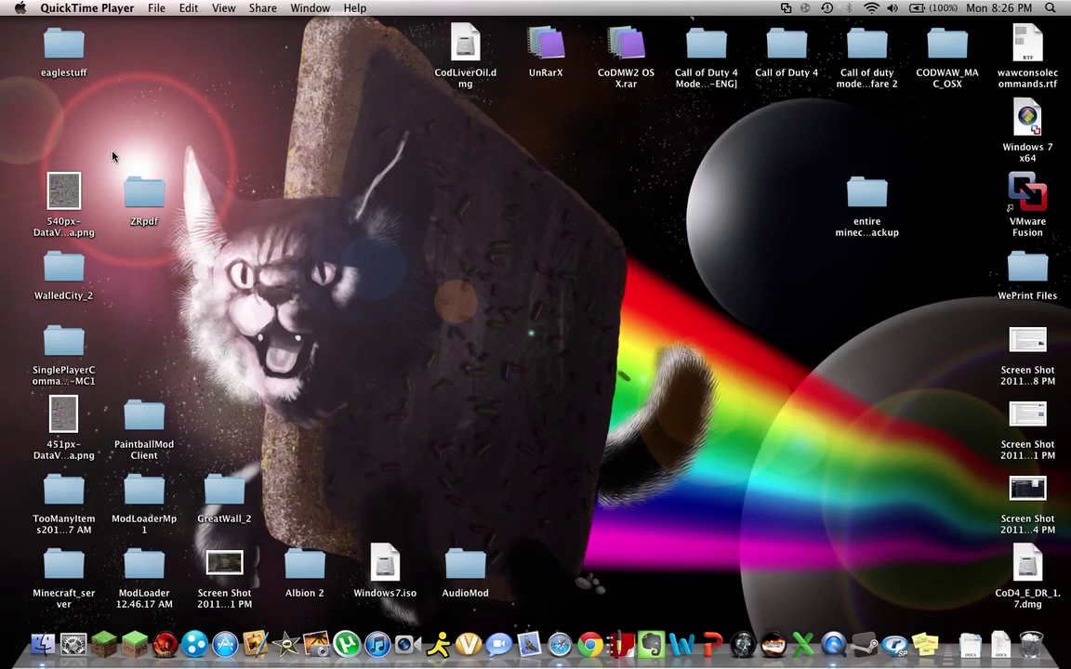
{"action": "key", "text": "ctrl+Left"}
{"action": "scroll", "coordinate": [354, 450], "scroll_direction": "down", "scroll_amount": 15}
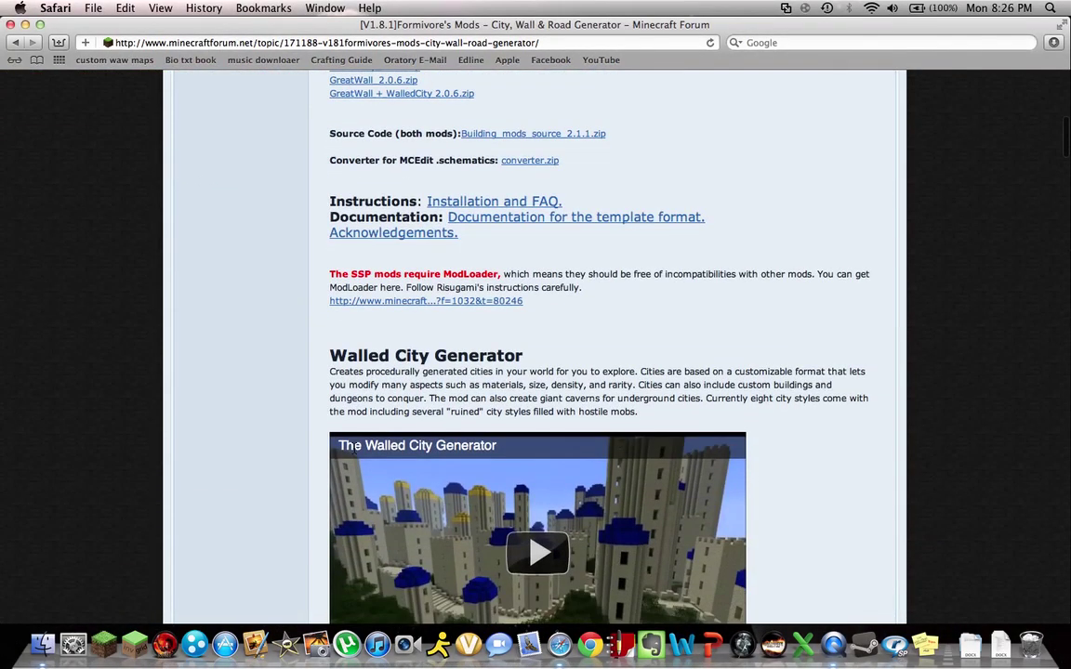
{"action": "scroll", "coordinate": [821, 459], "scroll_direction": "down", "scroll_amount": 10}
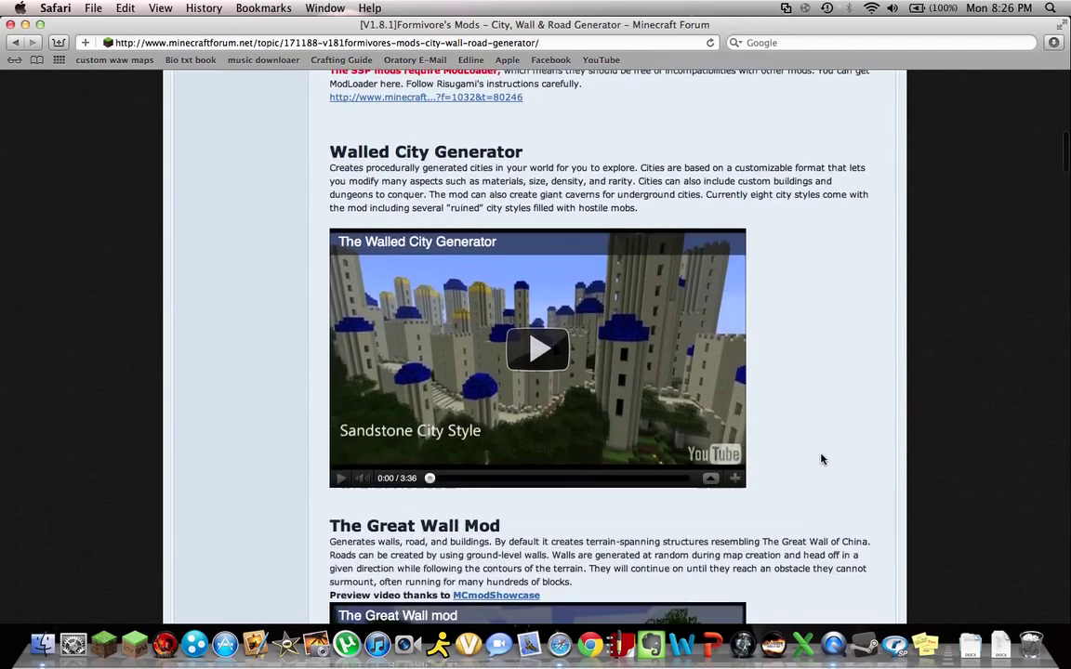
{"action": "key", "text": "ctrl+Right"}
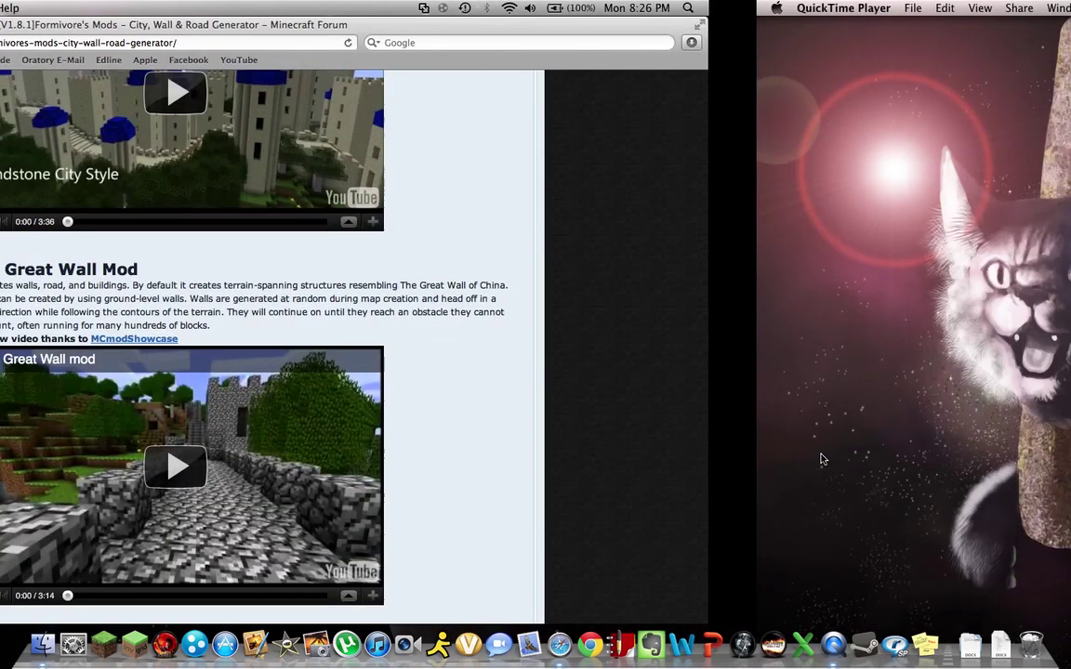
Step: Switch to Minecraft, enter the game with the prefilled username and load the singleplayer world "cities"
{"action": "left_click", "coordinate": [103, 644]}
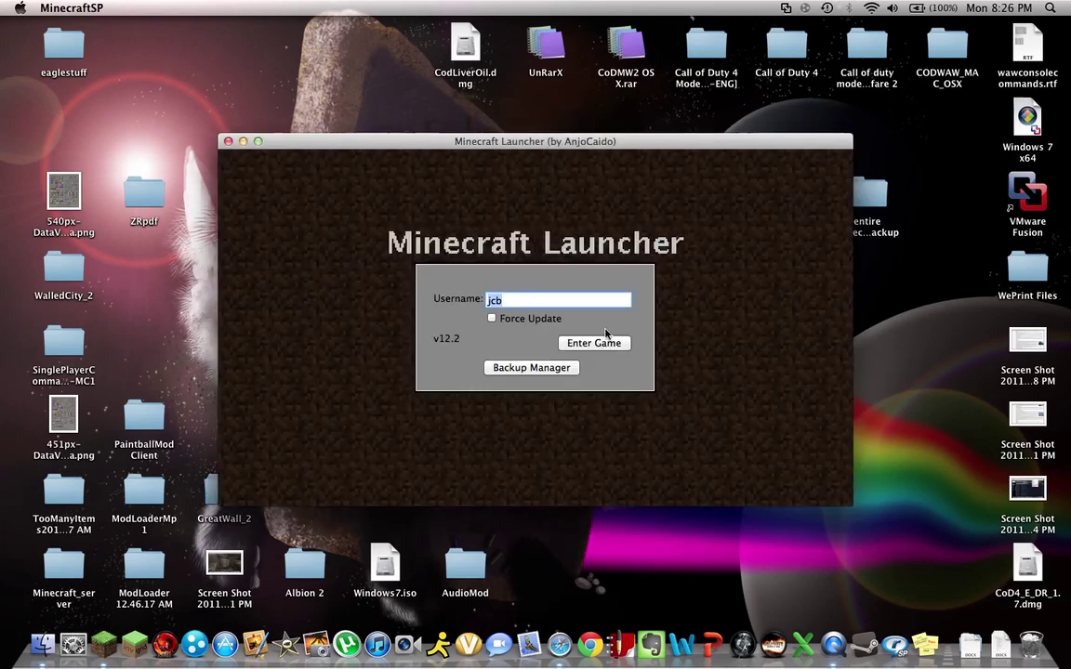
{"action": "left_click", "coordinate": [604, 342]}
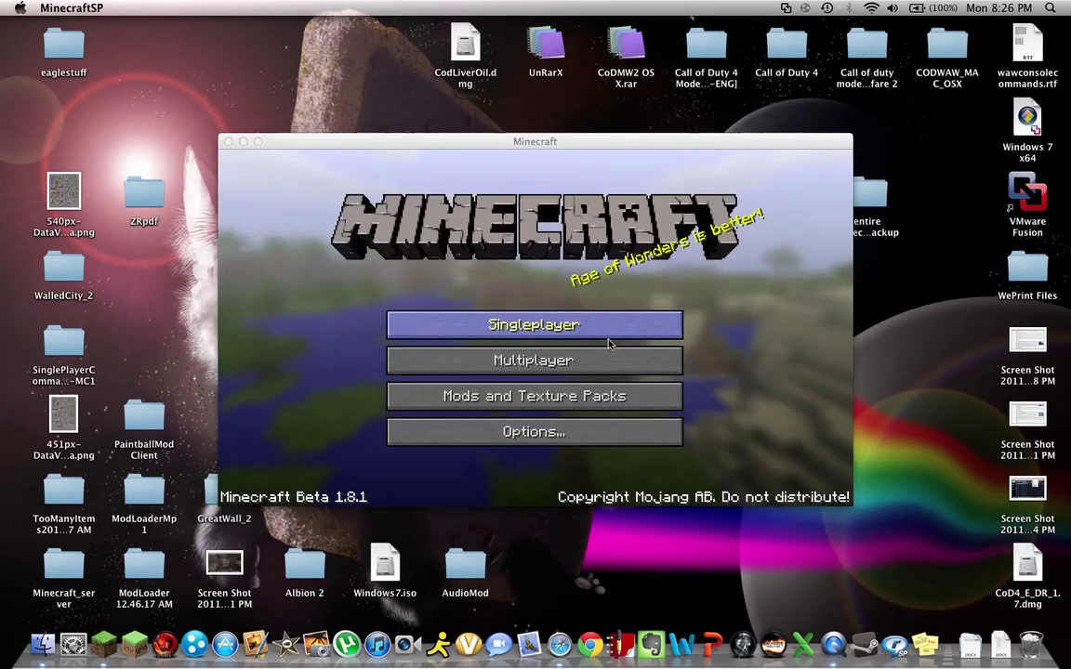
{"action": "left_click", "coordinate": [586, 337]}
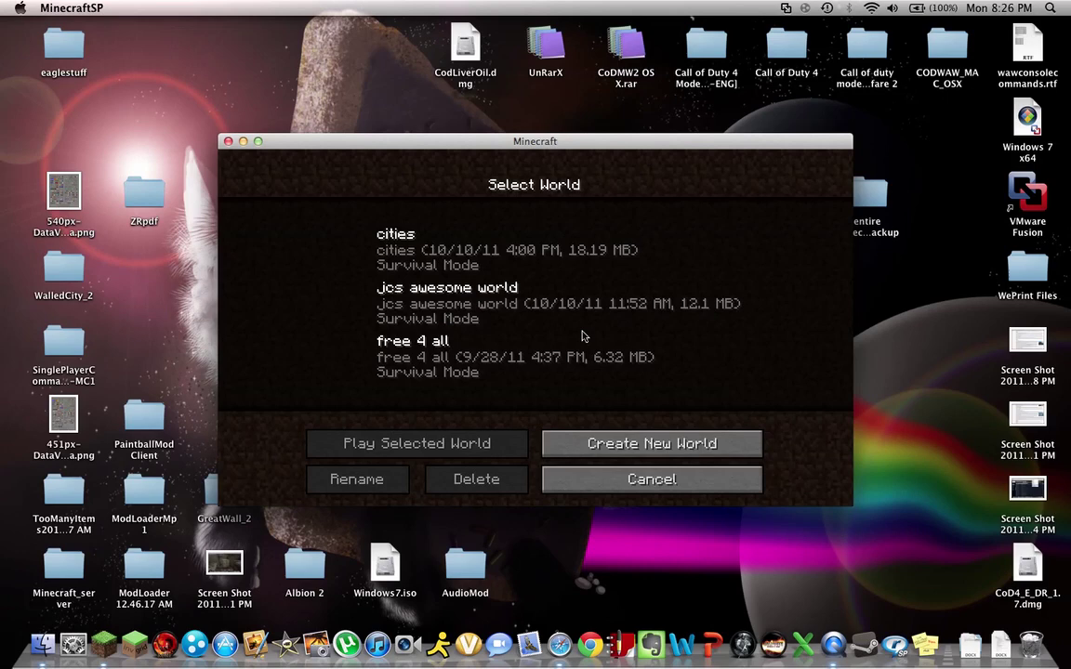
{"action": "double_click", "coordinate": [526, 259]}
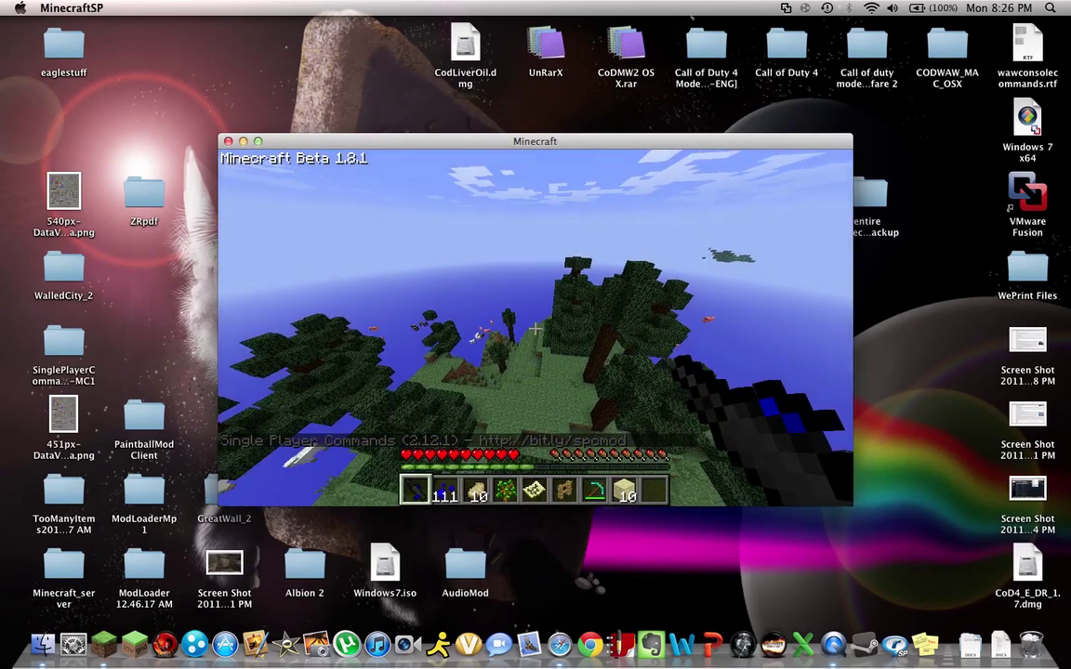
Step: Travel across the forested island to the walled city and survey its towers and wooden roofs from above
{"action": "key", "text": "a"}
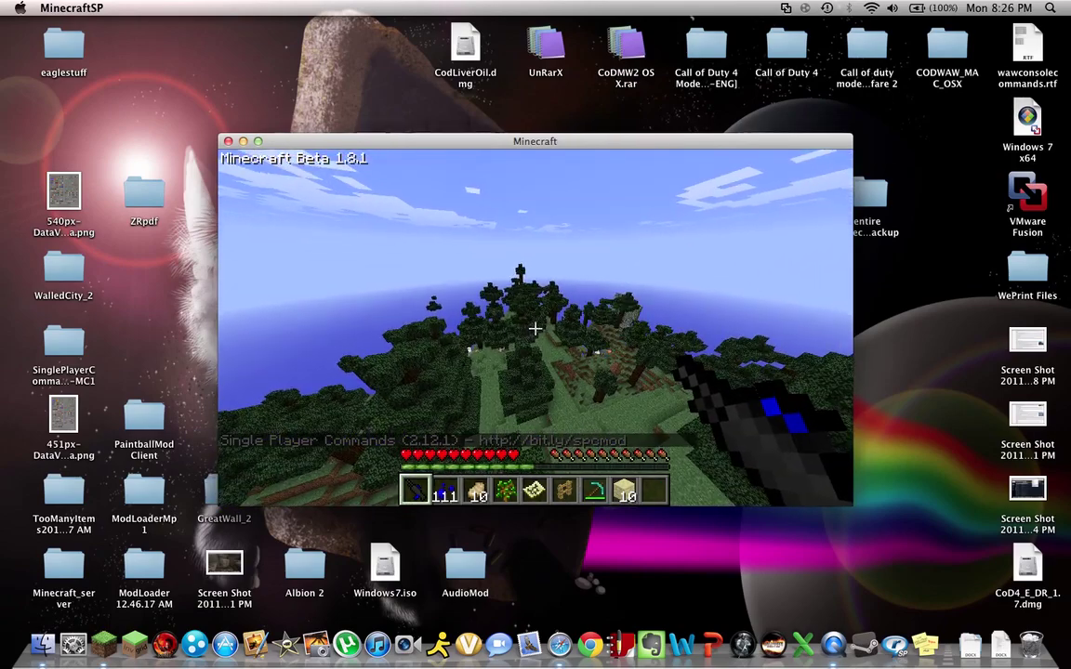
{"action": "scroll", "coordinate": [536, 328], "scroll_direction": "down", "scroll_amount": 4}
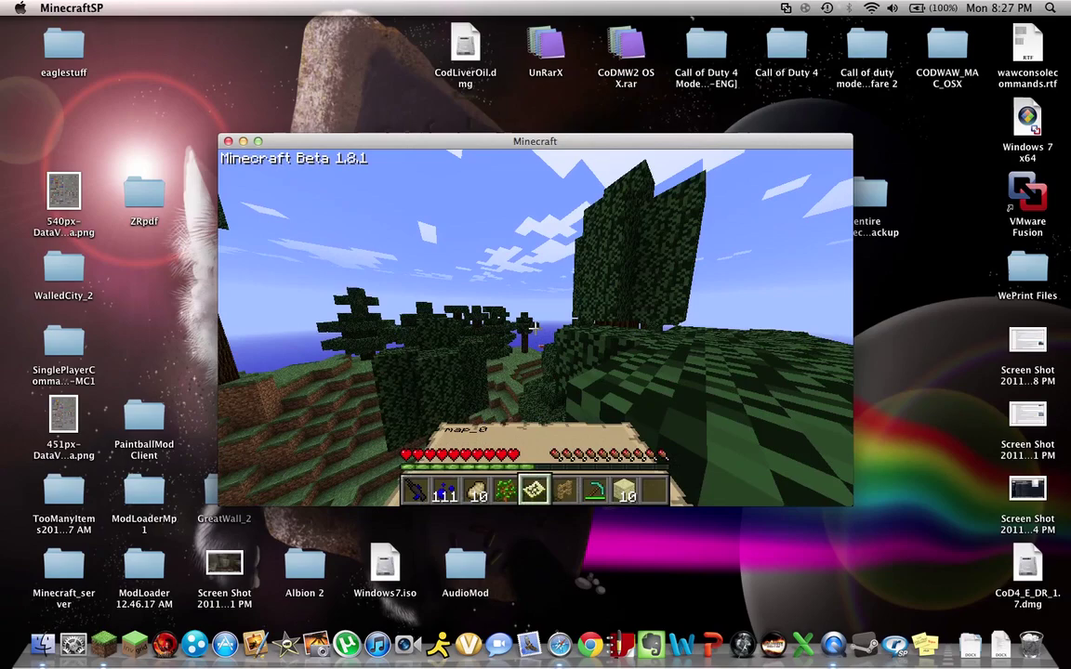
{"action": "key", "text": "w"}
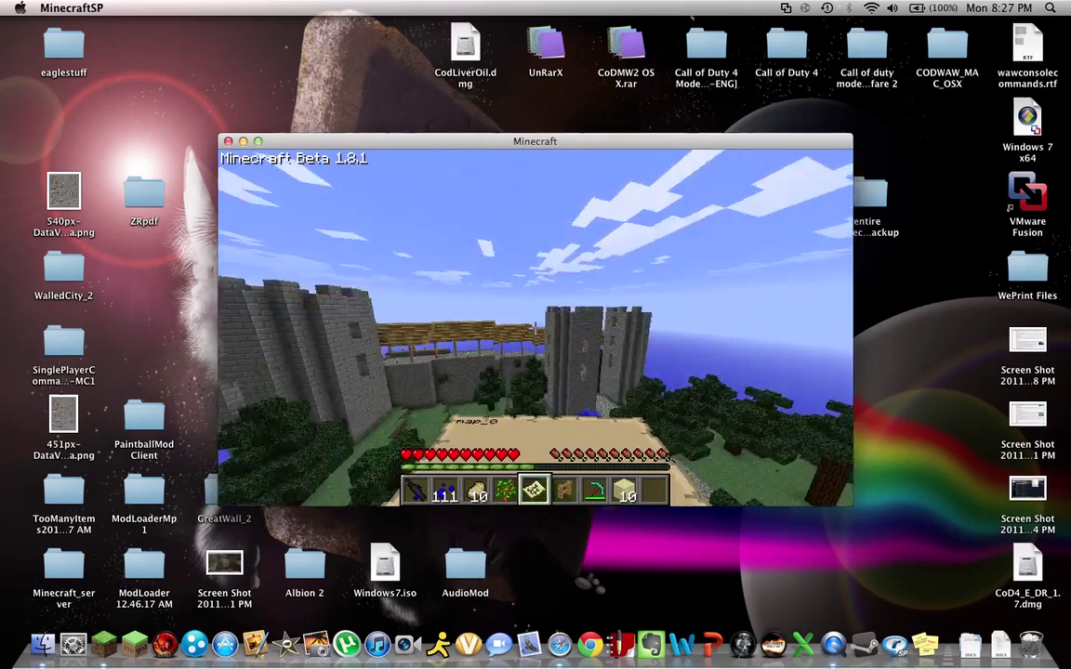
{"action": "key", "text": "space"}
{"action": "key", "text": "w"}
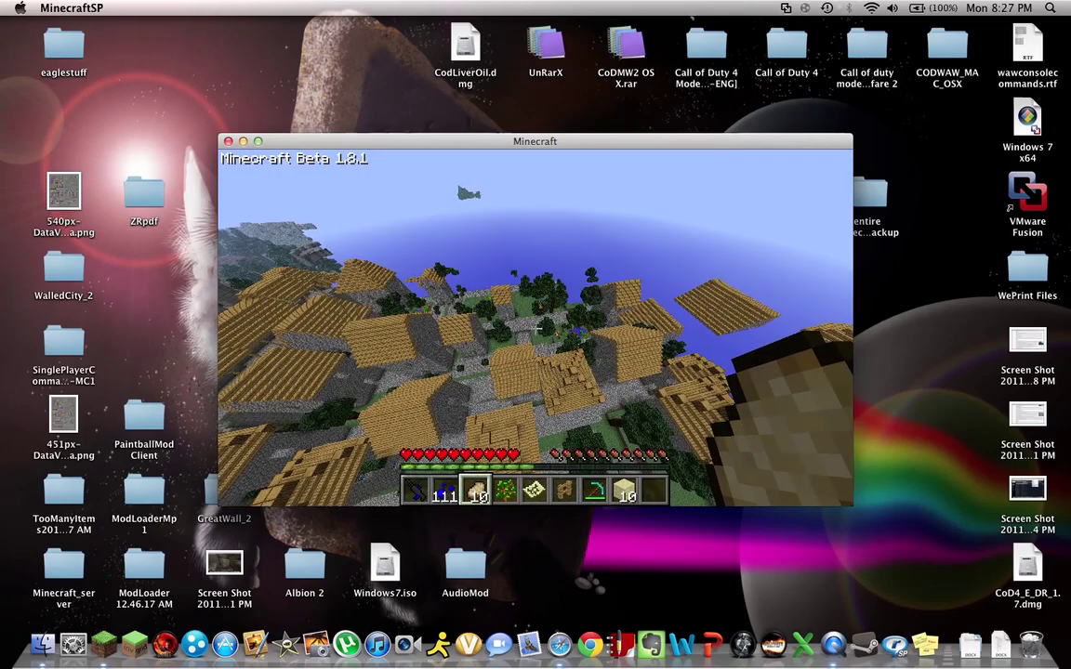
Step: Descend into the walled city and explore its cobblestone streets, farm plots and stone houses
{"action": "key", "text": "w"}
{"action": "key", "text": "w"}
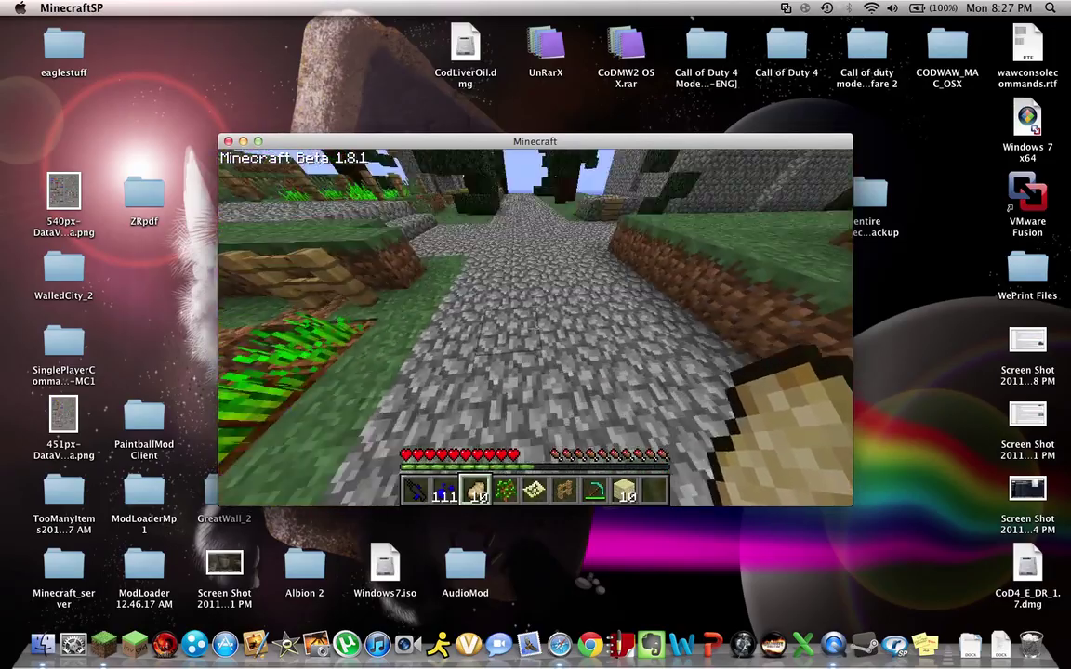
{"action": "key", "text": "w"}
{"action": "key", "text": "w"}
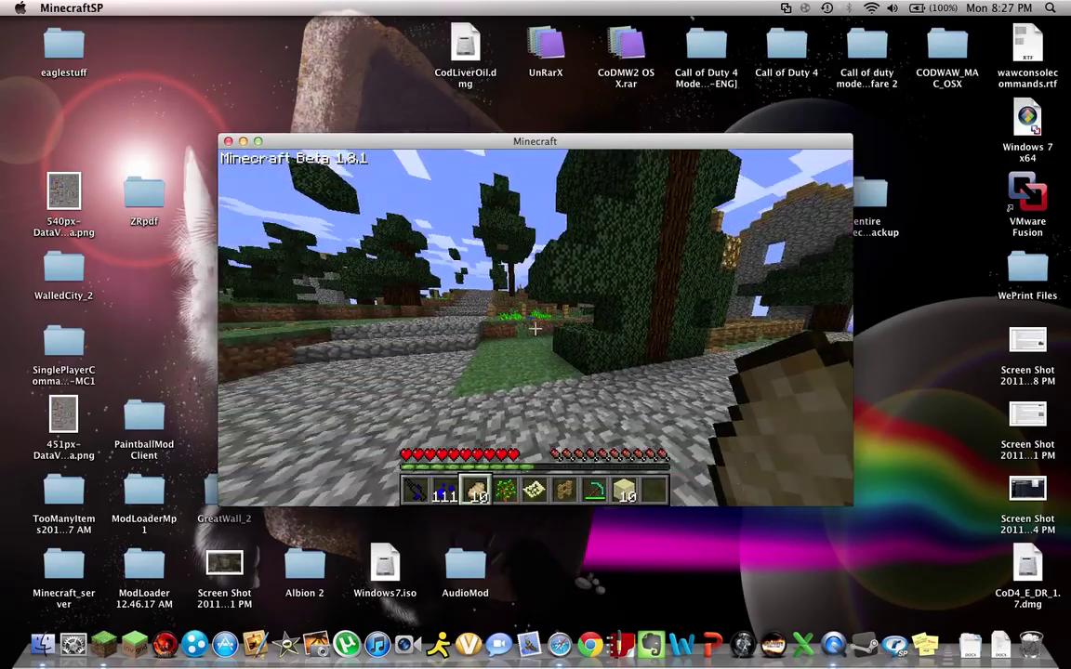
{"action": "key", "text": "w"}
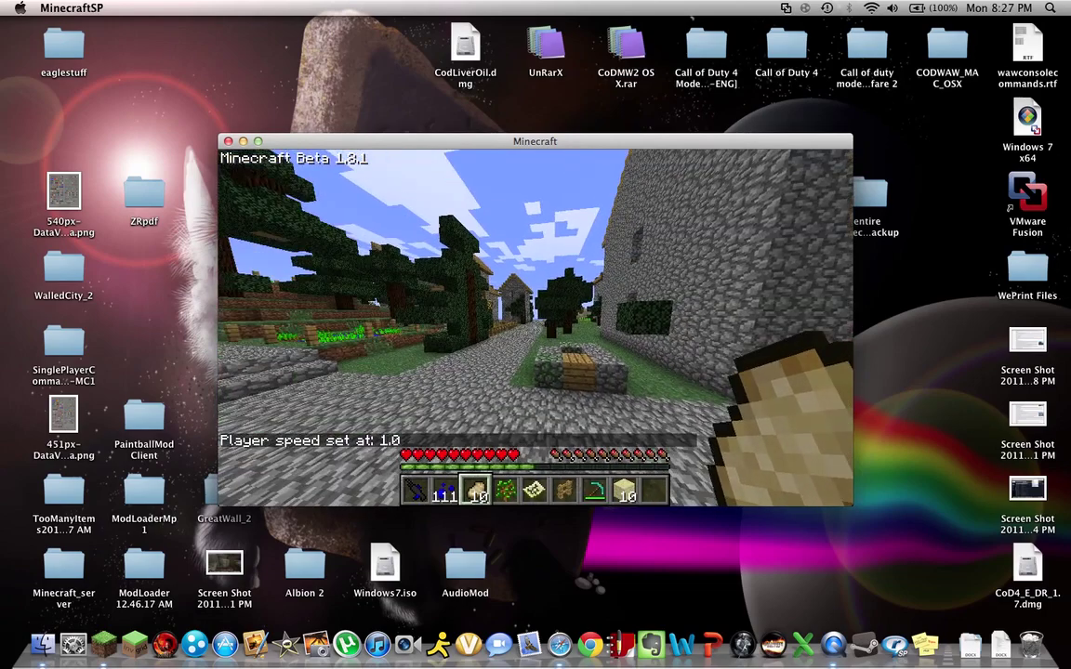
Step: Examine the well beside the stone building from above and view the city's rooftops and main road
{"action": "key", "text": "space"}
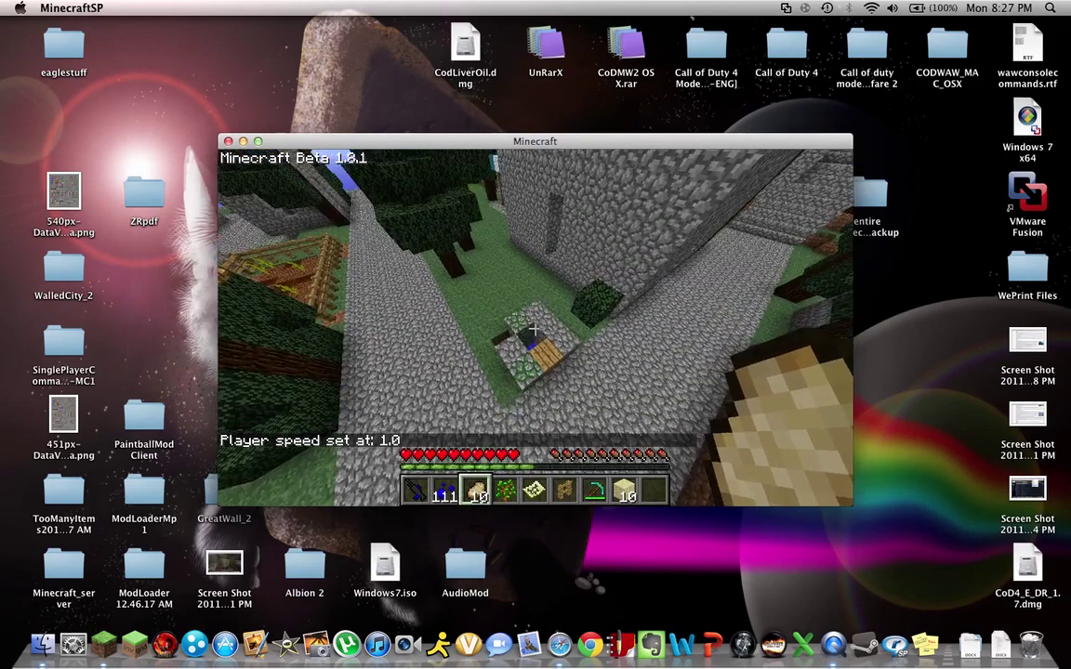
{"action": "key", "text": "w"}
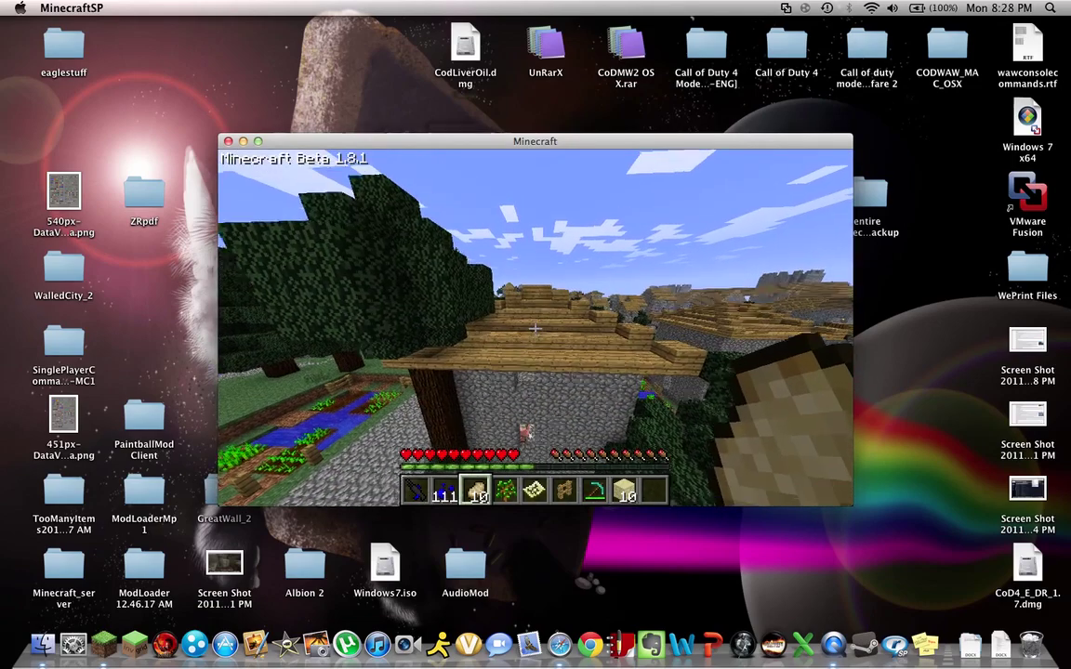
{"action": "key", "text": "w"}
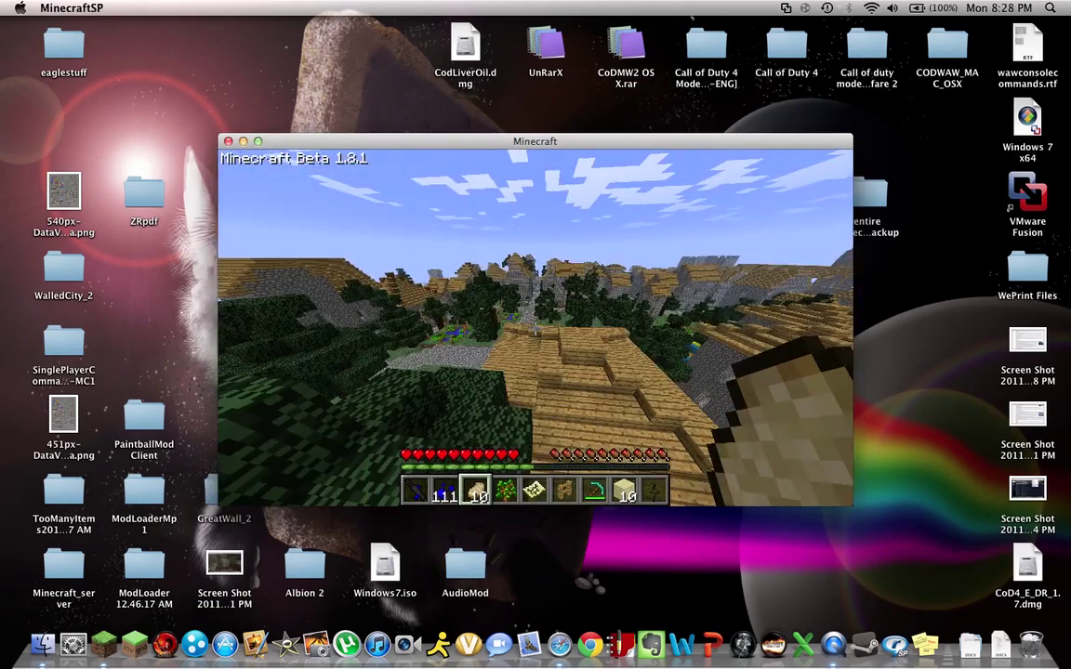
{"action": "key", "text": "w"}
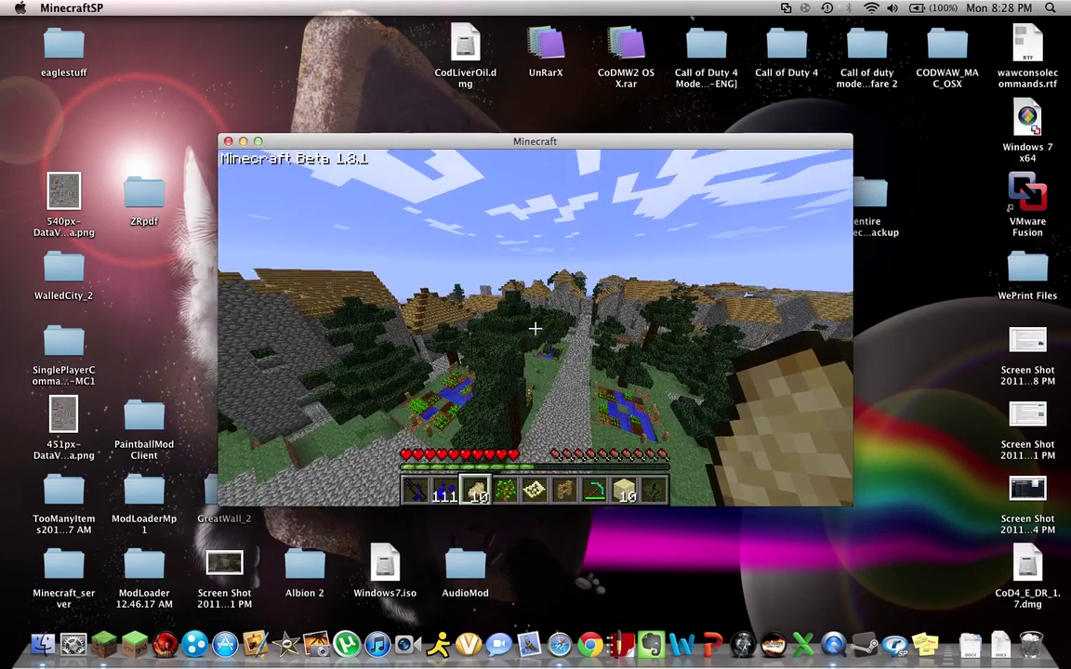
Step: Toggle mob freezing with the freeze command and use the time command to turn the city to nightfall
{"action": "key", "text": "t"}
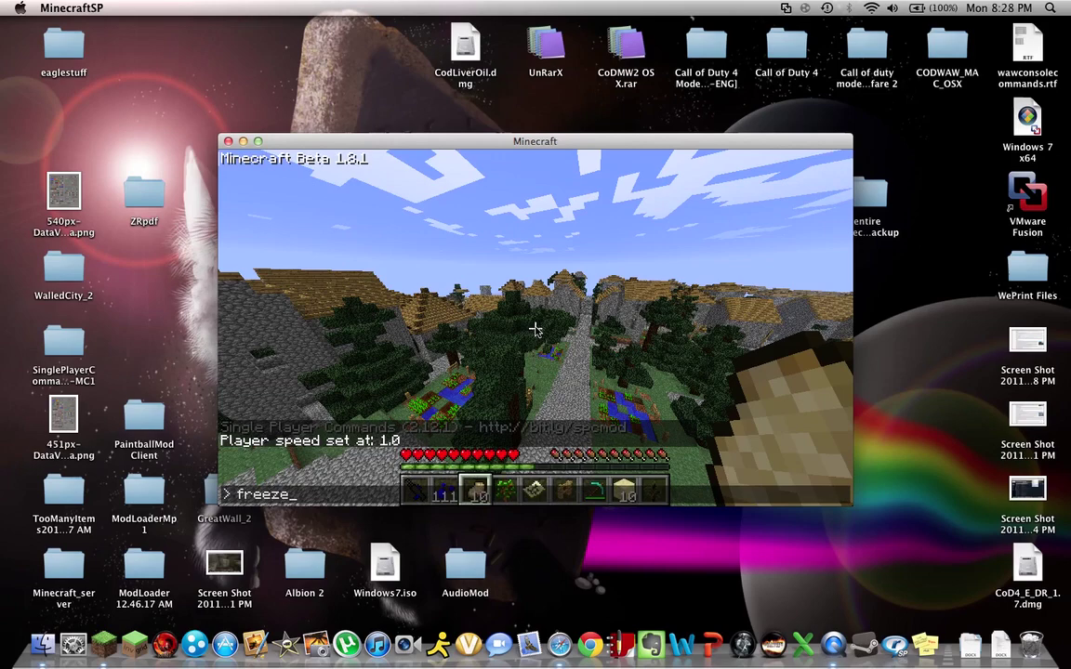
{"action": "type", "text": "freeze"}
{"action": "key", "text": "Return"}
{"action": "key", "text": "t"}
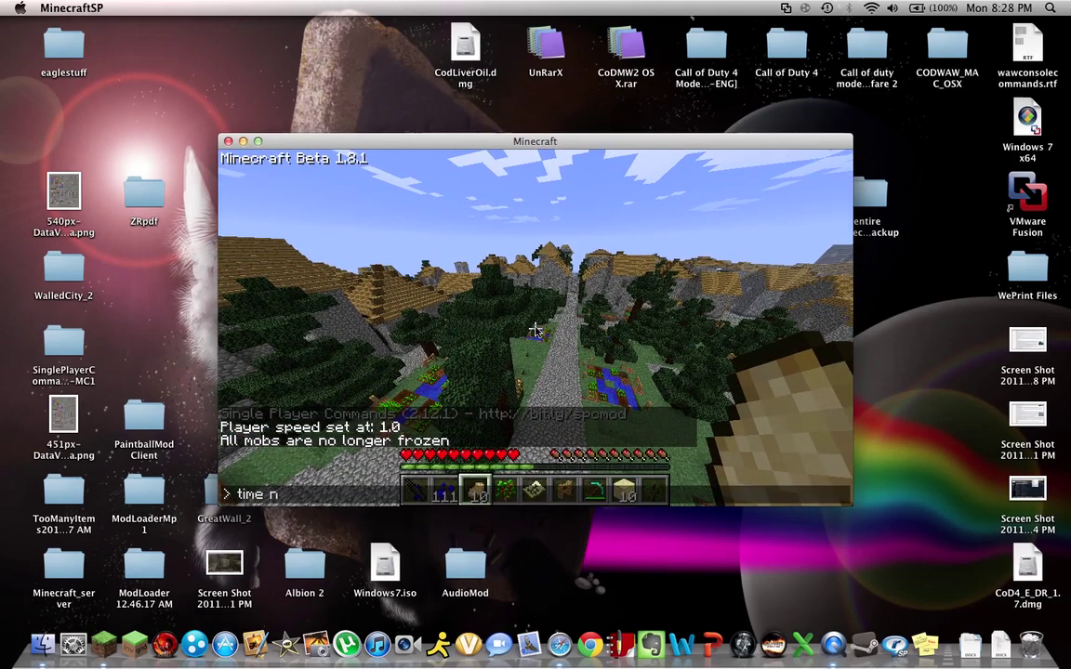
{"action": "key", "text": "Return"}
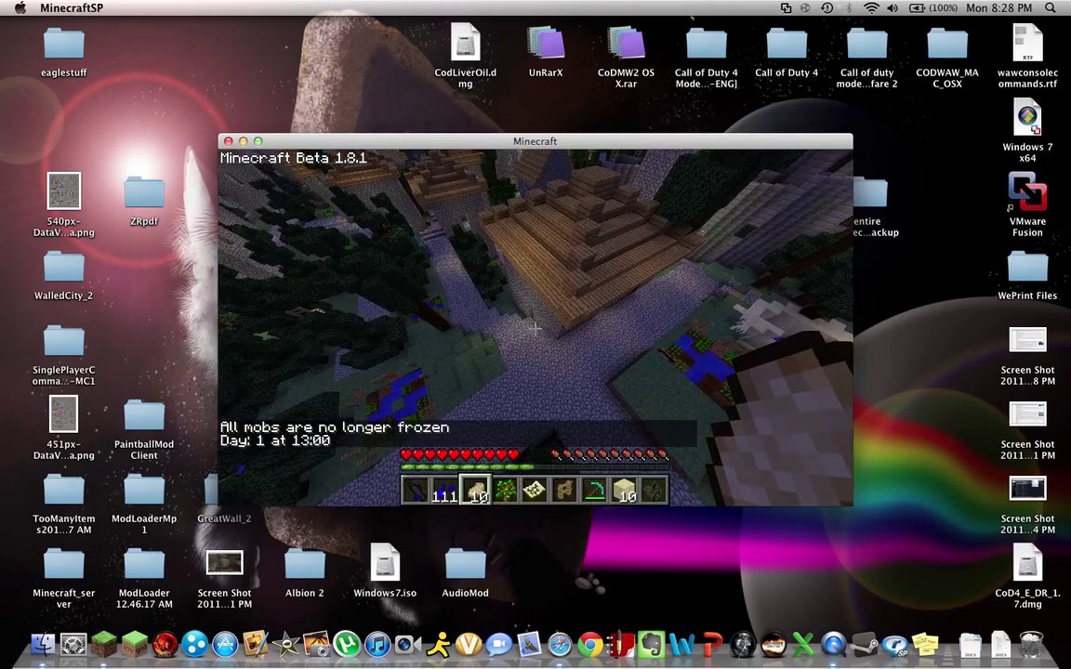
{"action": "key", "text": "w"}
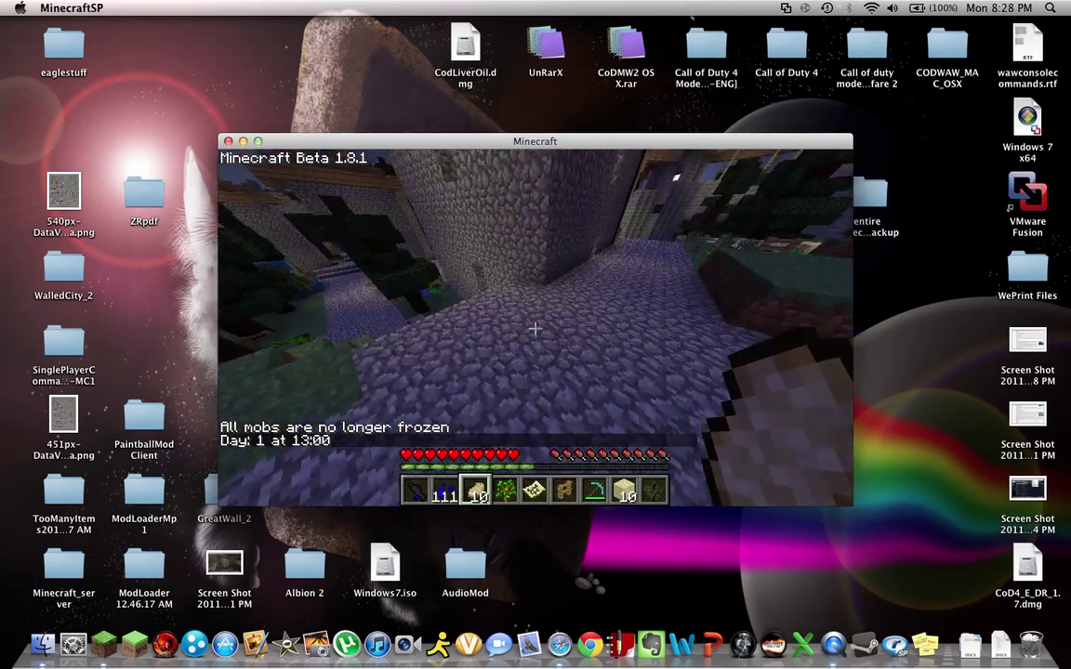
{"action": "key", "text": "w"}
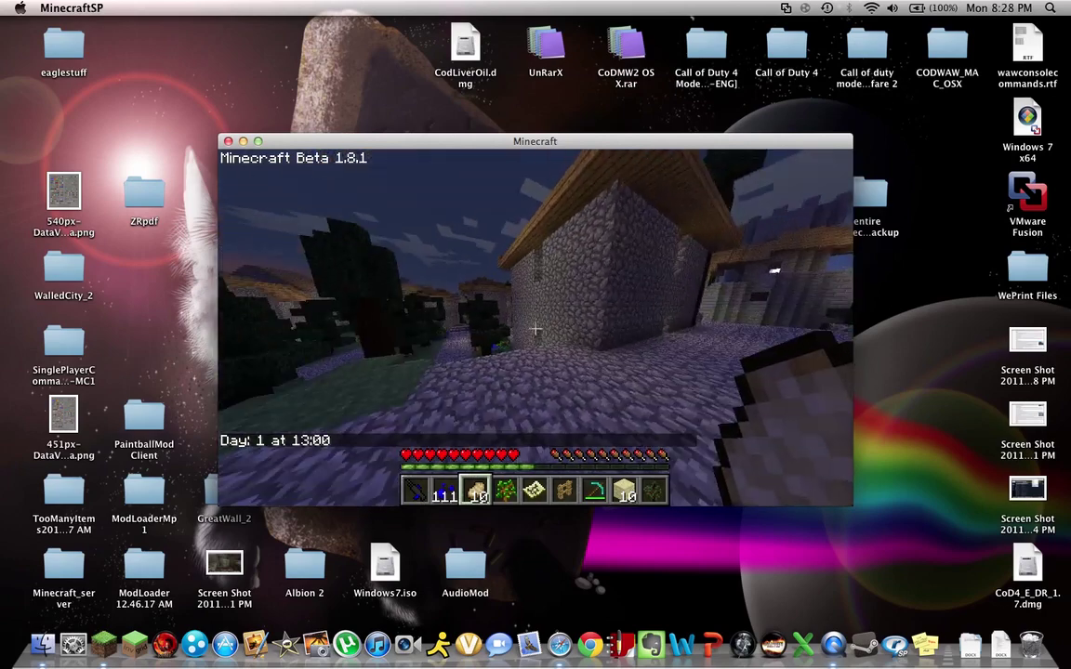
Step: Set the brightness to Bright and the FOV to Normal, and return to the game
{"action": "key", "text": "Escape"}
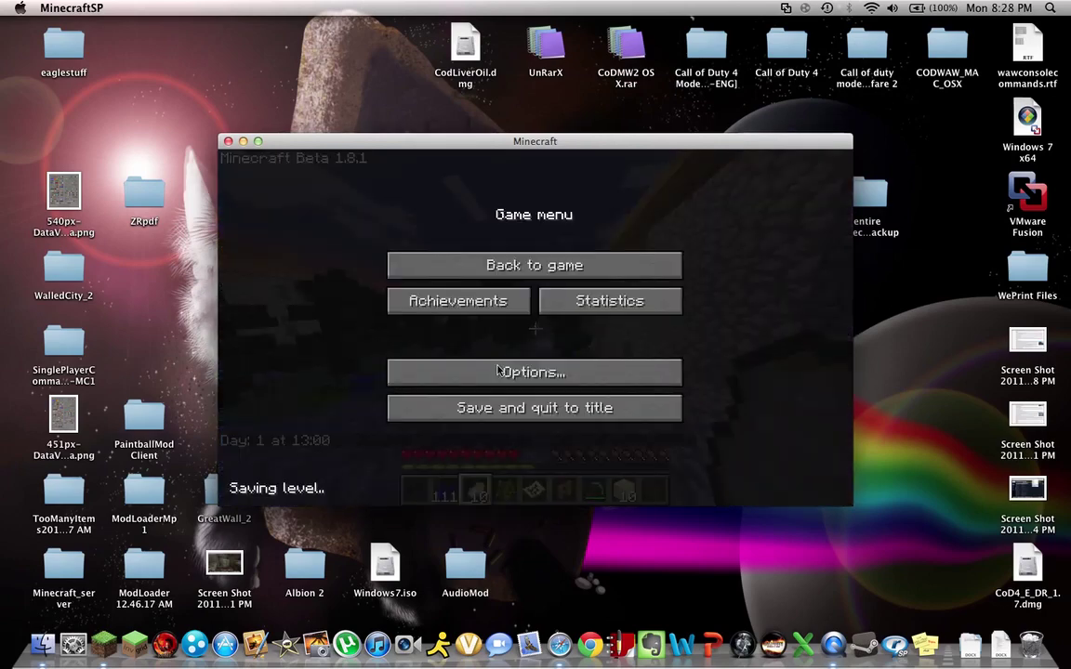
{"action": "left_click", "coordinate": [498, 376]}
{"action": "left_click", "coordinate": [499, 380]}
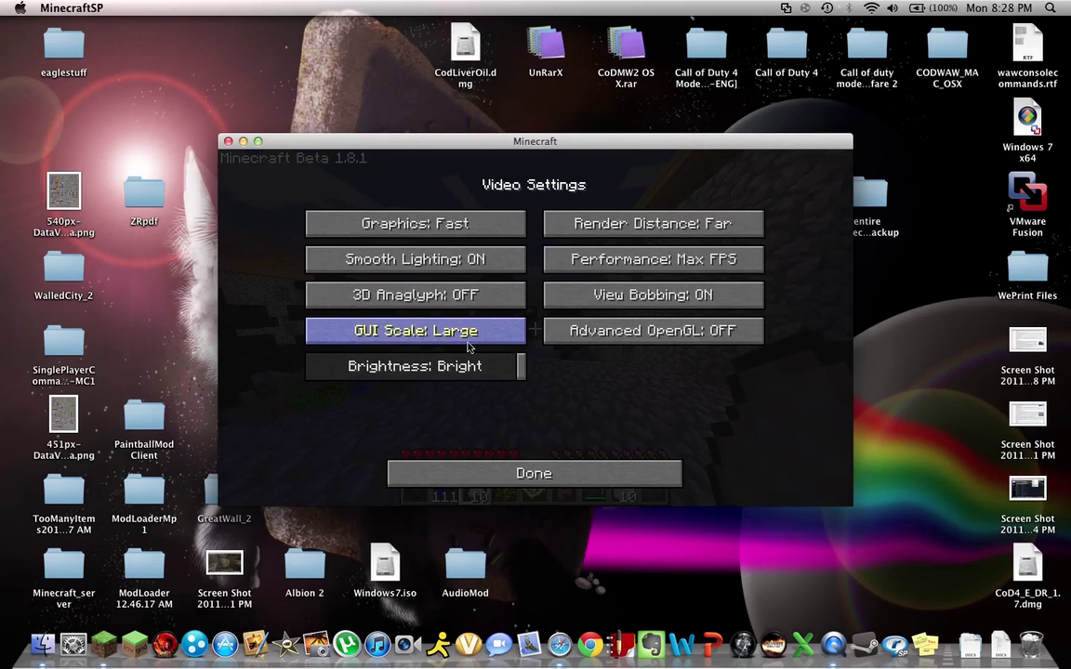
{"action": "left_click", "coordinate": [484, 371]}
{"action": "left_click_drag", "start_coordinate": [484, 372], "coordinate": [557, 370]}
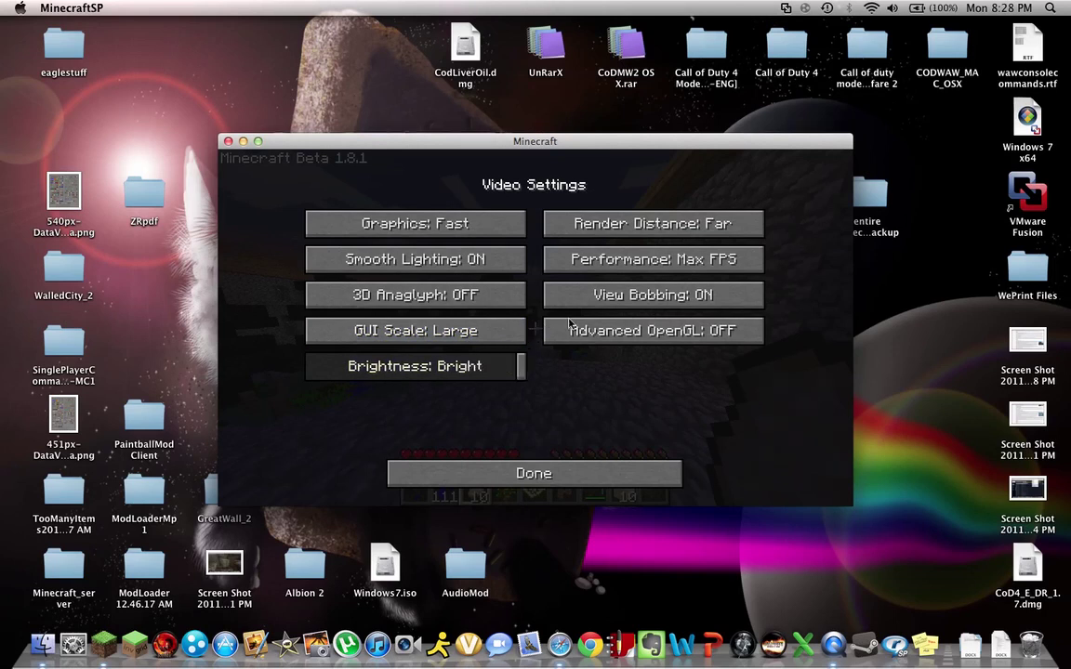
{"action": "left_click", "coordinate": [532, 472]}
{"action": "left_click_drag", "start_coordinate": [473, 297], "coordinate": [291, 271]}
{"action": "left_click", "coordinate": [526, 476]}
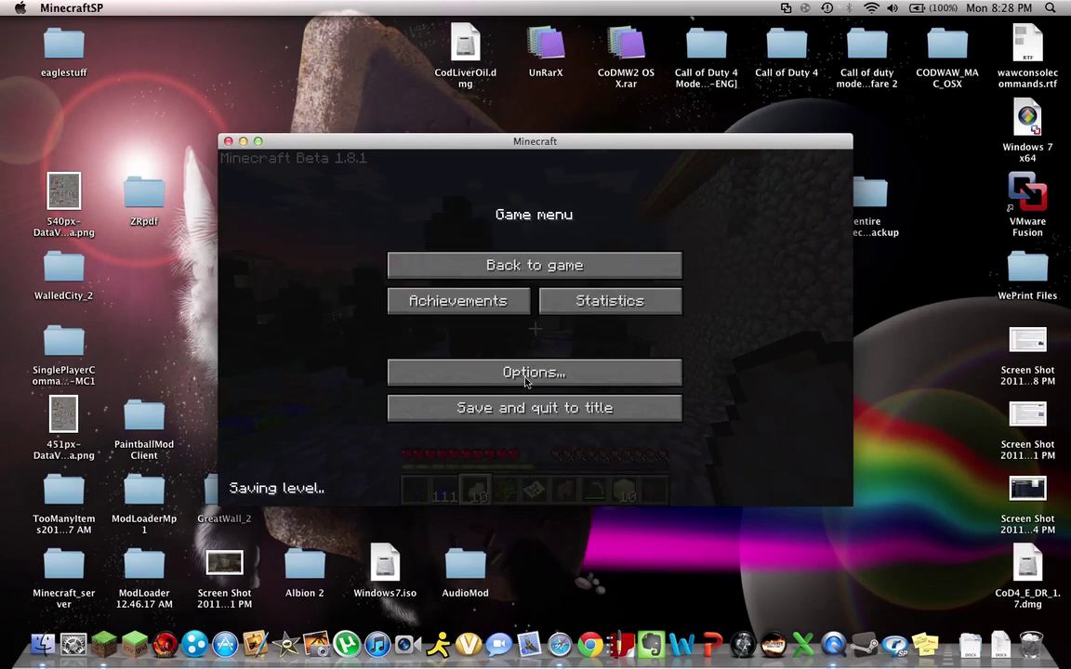
{"action": "left_click", "coordinate": [537, 264]}
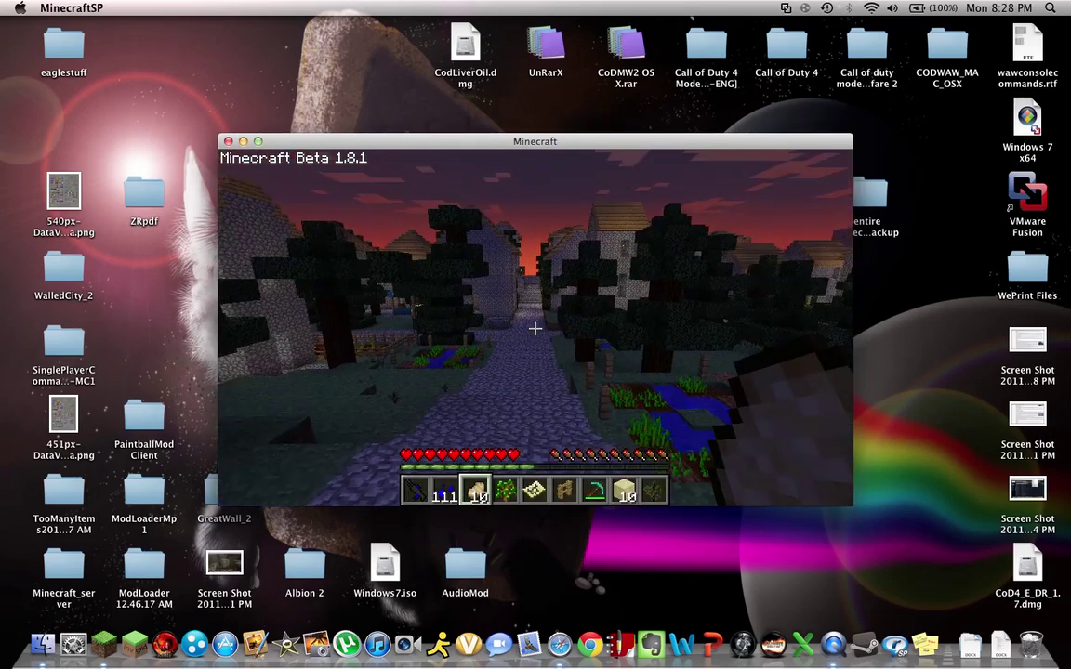
Step: Set the render distance to Tiny in the game's video settings
{"action": "key", "text": "e"}
{"action": "key", "text": "e"}
{"action": "key", "text": "Escape"}
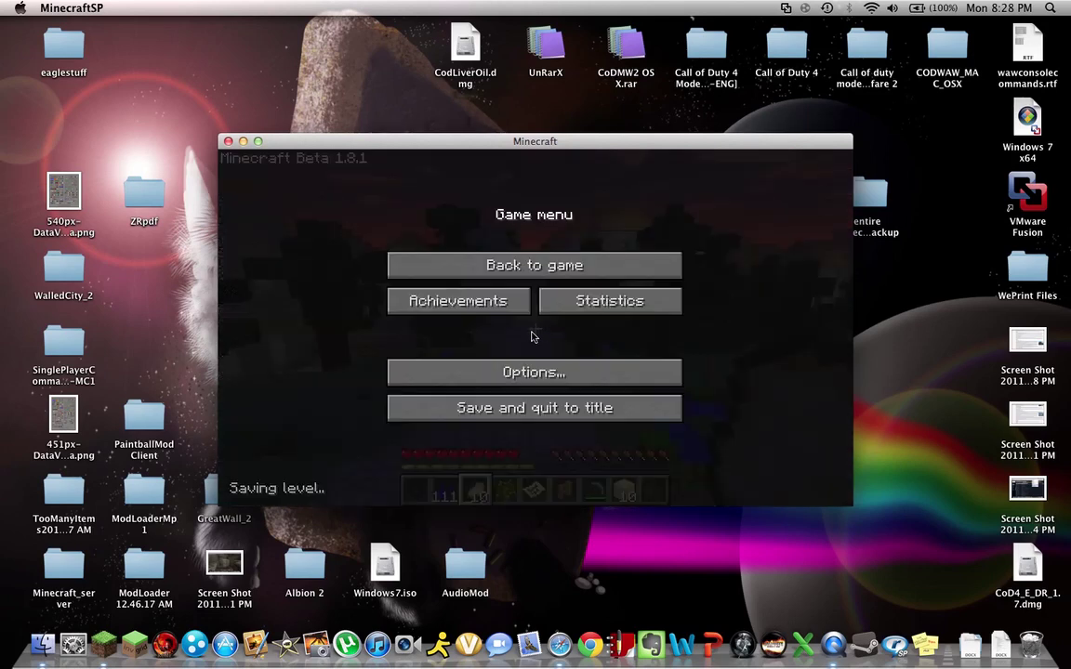
{"action": "left_click", "coordinate": [527, 374]}
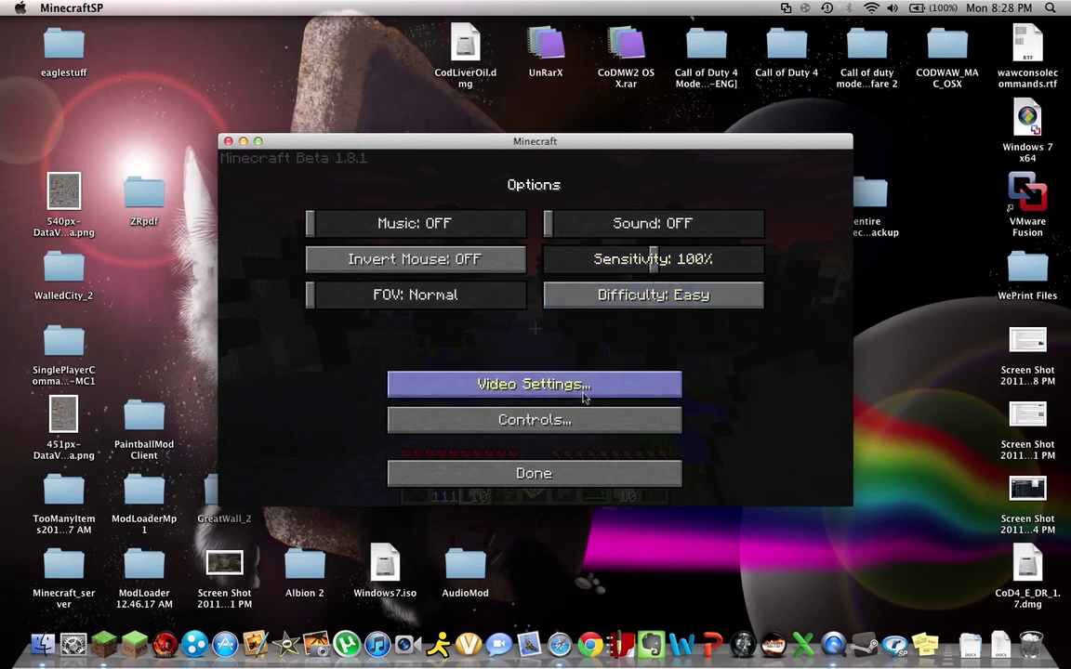
{"action": "left_click", "coordinate": [585, 383]}
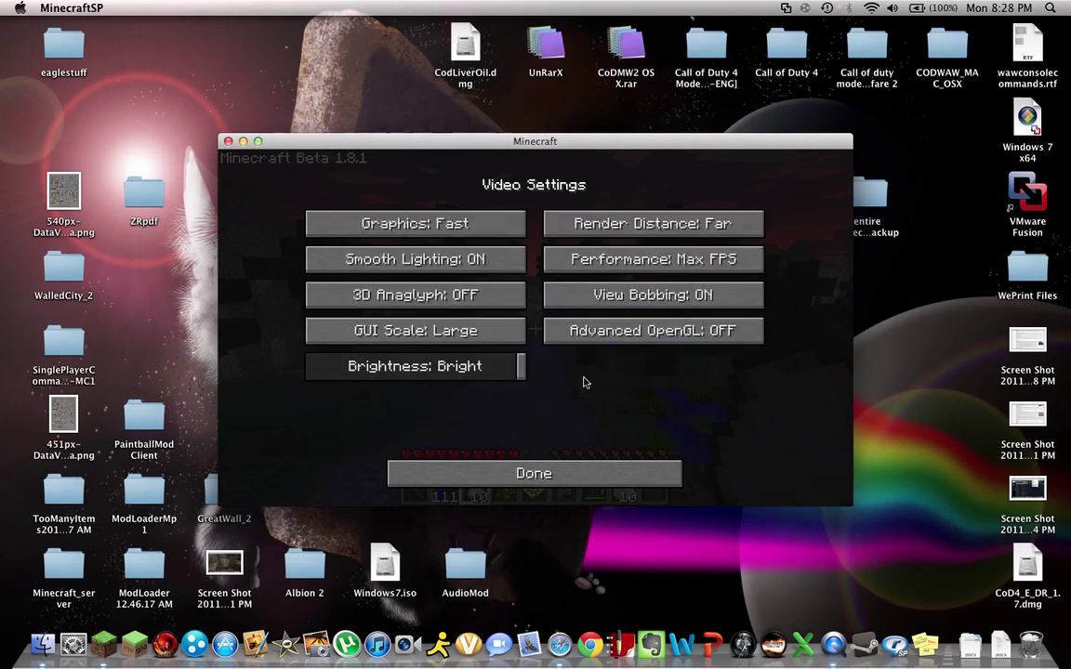
{"action": "left_click", "coordinate": [649, 228]}
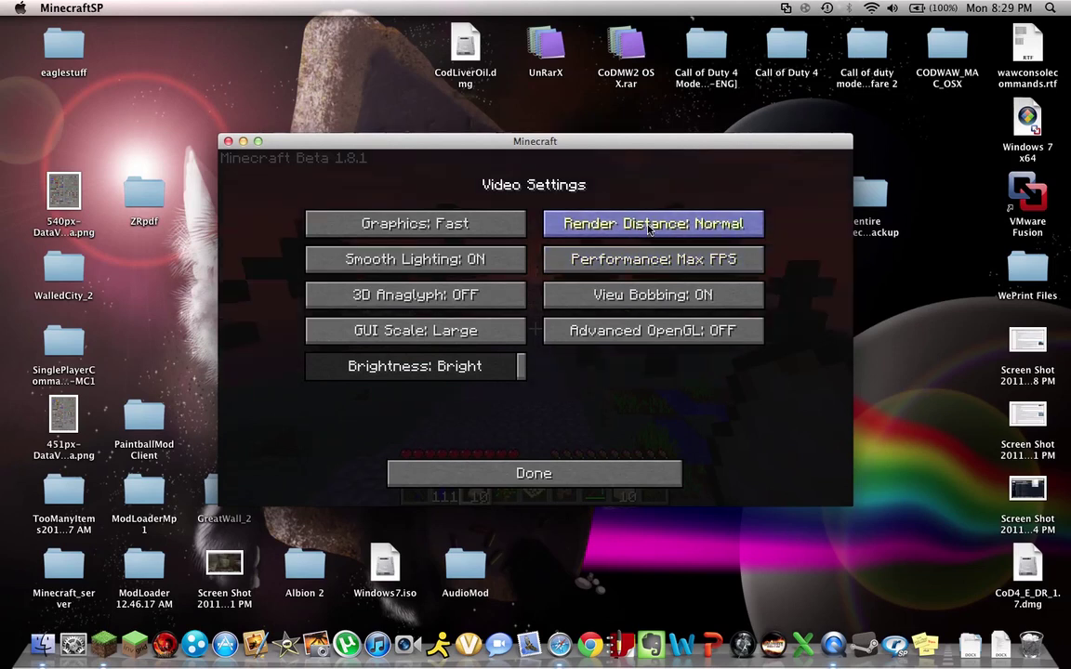
{"action": "left_click", "coordinate": [648, 228]}
{"action": "left_click", "coordinate": [649, 228]}
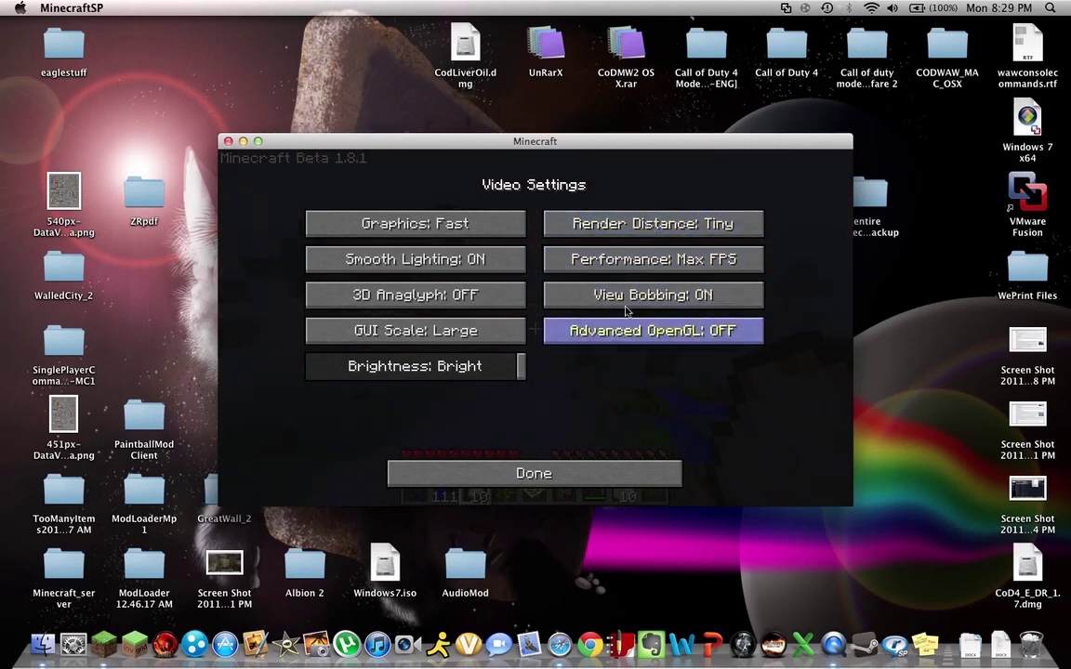
Step: Set the render distance to Normal, return to the game and walk past the city's farm plots
{"action": "left_click", "coordinate": [655, 233]}
{"action": "left_click", "coordinate": [656, 236]}
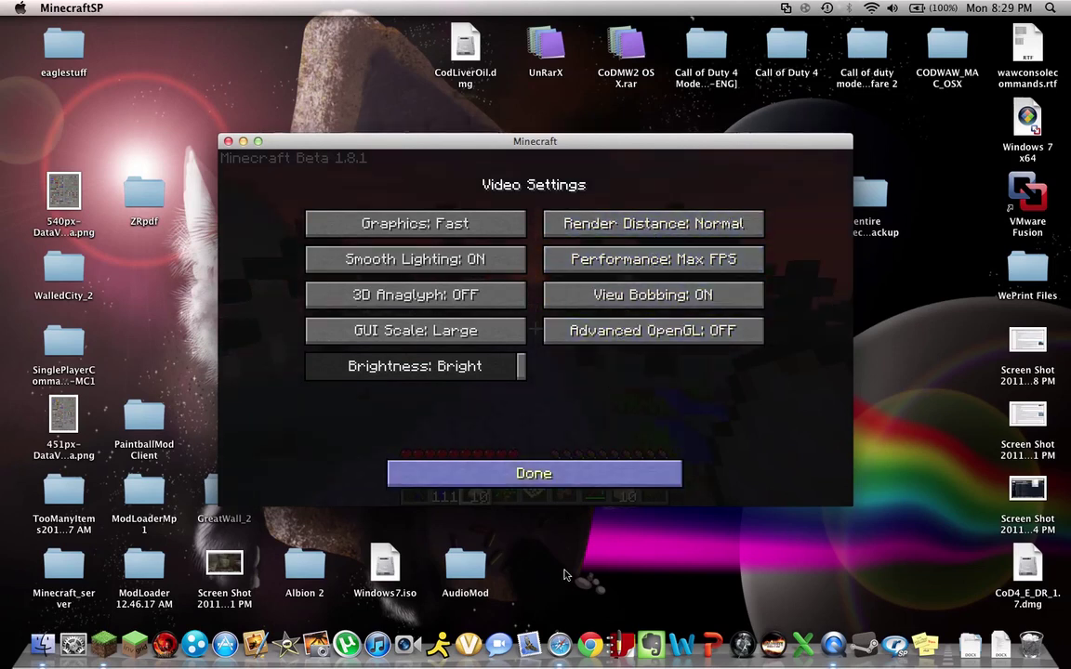
{"action": "left_click", "coordinate": [567, 483]}
{"action": "left_click", "coordinate": [567, 483]}
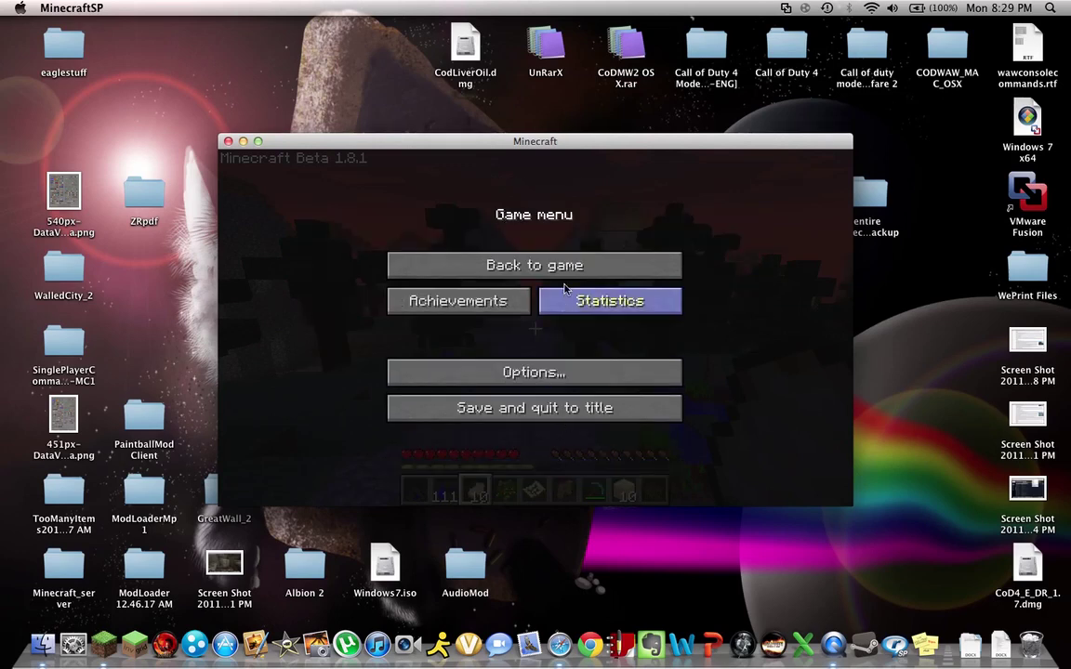
{"action": "left_click", "coordinate": [586, 244]}
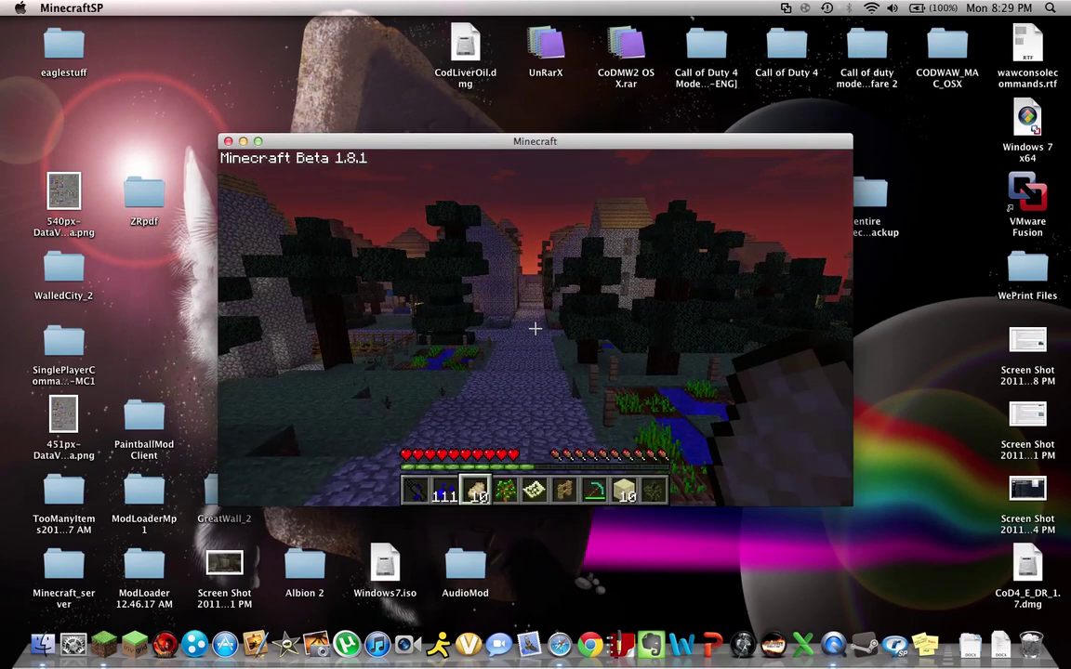
{"action": "key", "text": "w"}
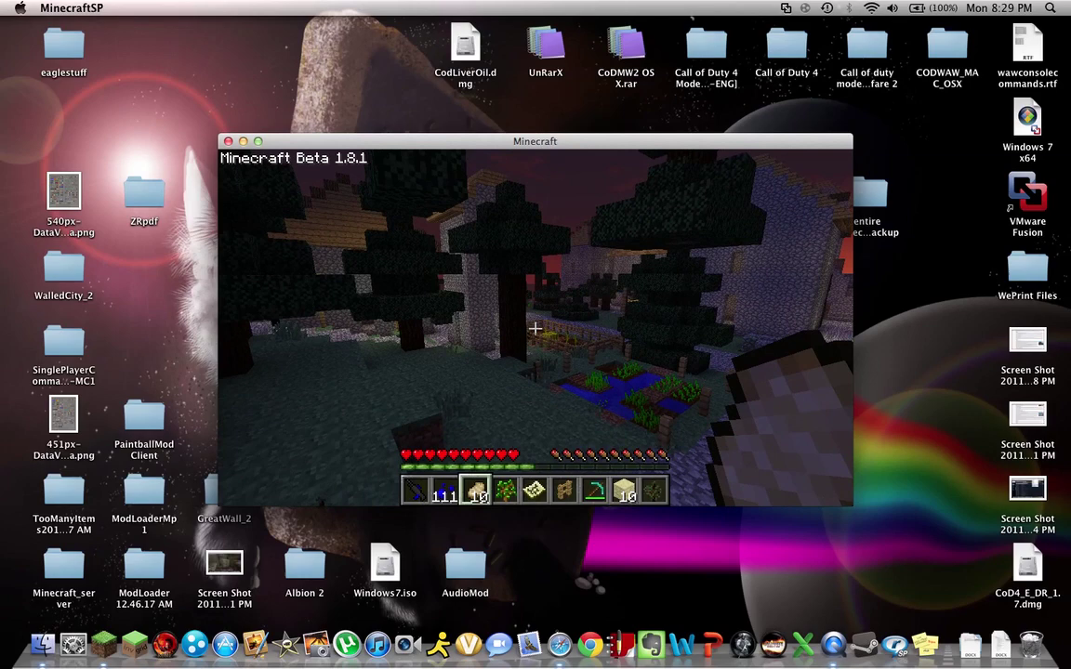
Step: Save the world, quit to the title screen and close the game
{"action": "key", "text": "Escape"}
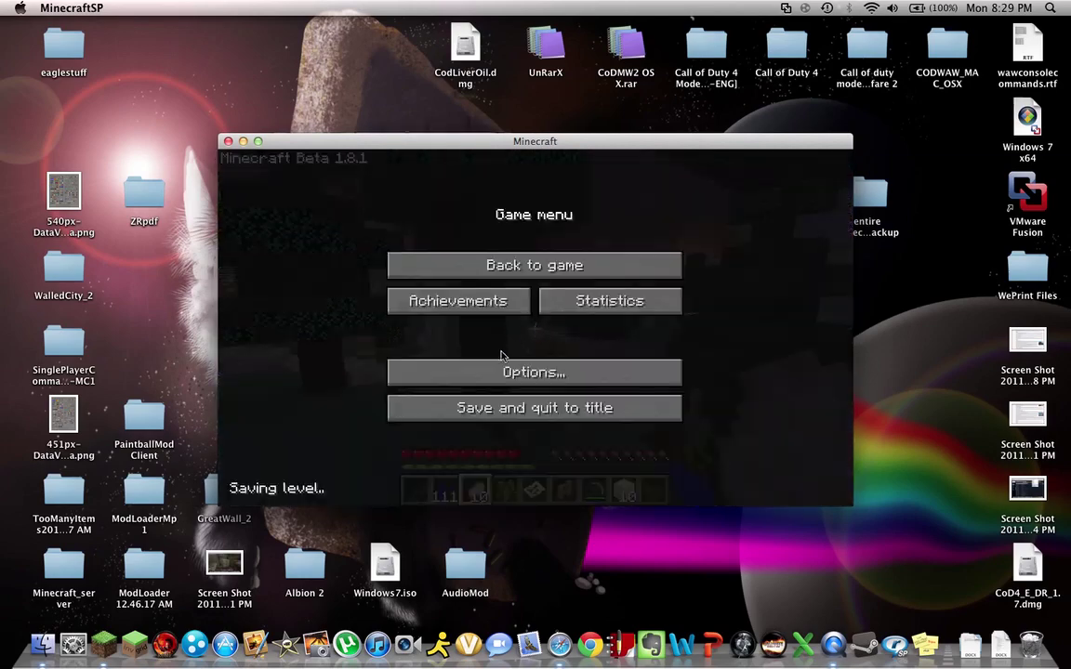
{"action": "left_click", "coordinate": [535, 406]}
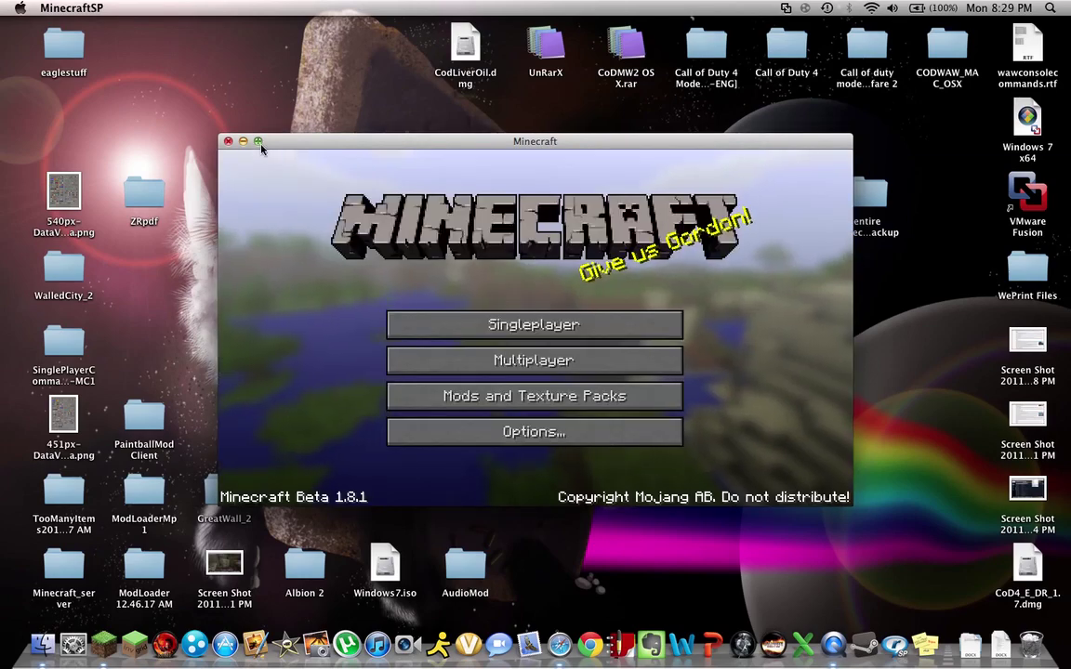
{"action": "left_click_drag", "start_coordinate": [234, 141], "coordinate": [288, 144]}
{"action": "left_click", "coordinate": [283, 141]}
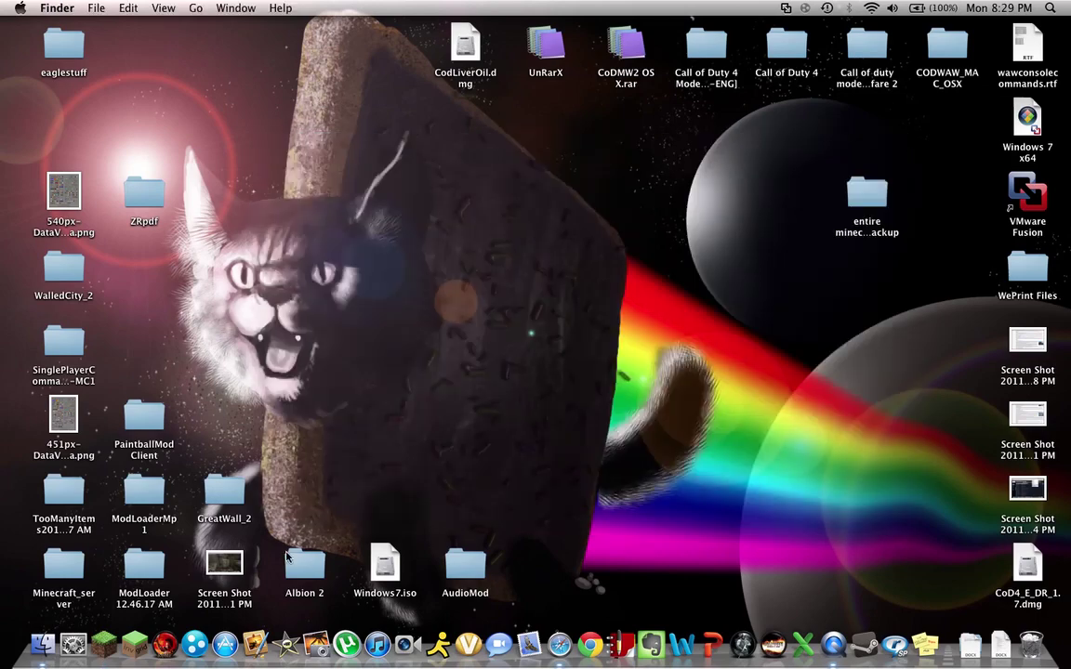
Step: Switch to Safari and review the update notes and SSP and SMP download links on the City, Wall & Road Generator forum page
{"action": "key", "text": "ctrl+Left"}
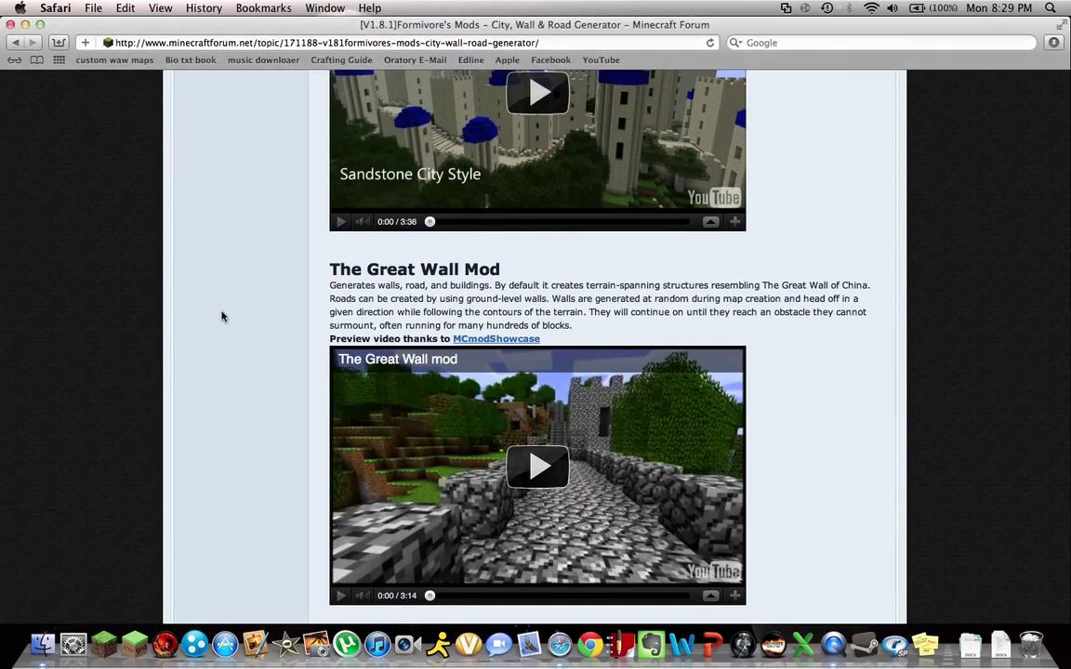
{"action": "scroll", "coordinate": [230, 311], "scroll_direction": "up", "scroll_amount": 10}
{"action": "scroll", "coordinate": [230, 311], "scroll_direction": "up", "scroll_amount": 5}
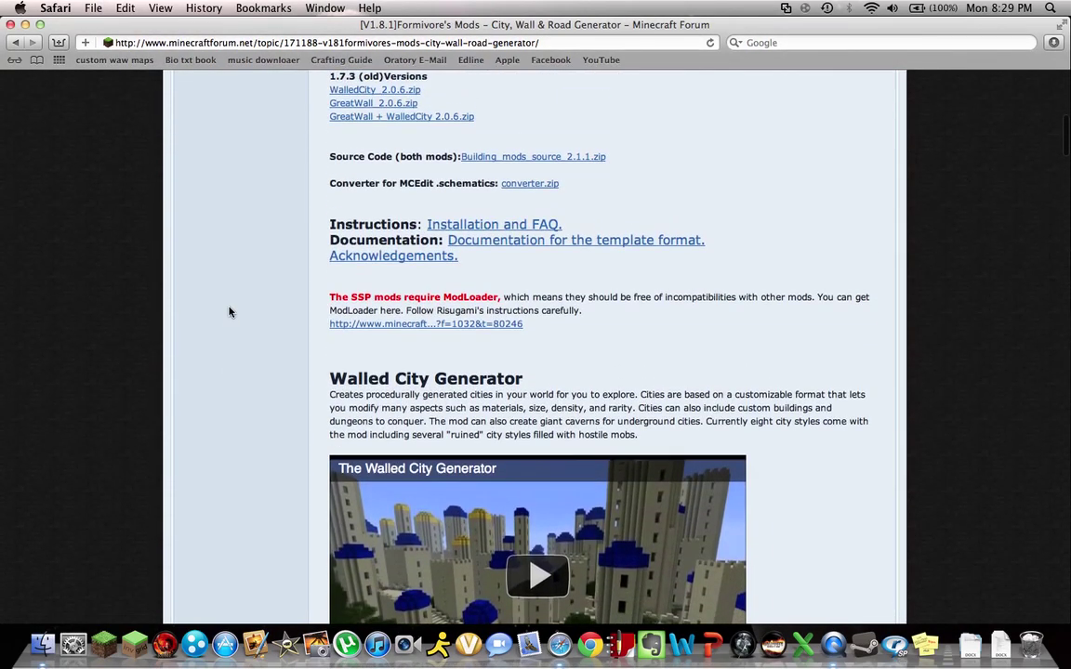
{"action": "scroll", "coordinate": [229, 312], "scroll_direction": "up", "scroll_amount": 3}
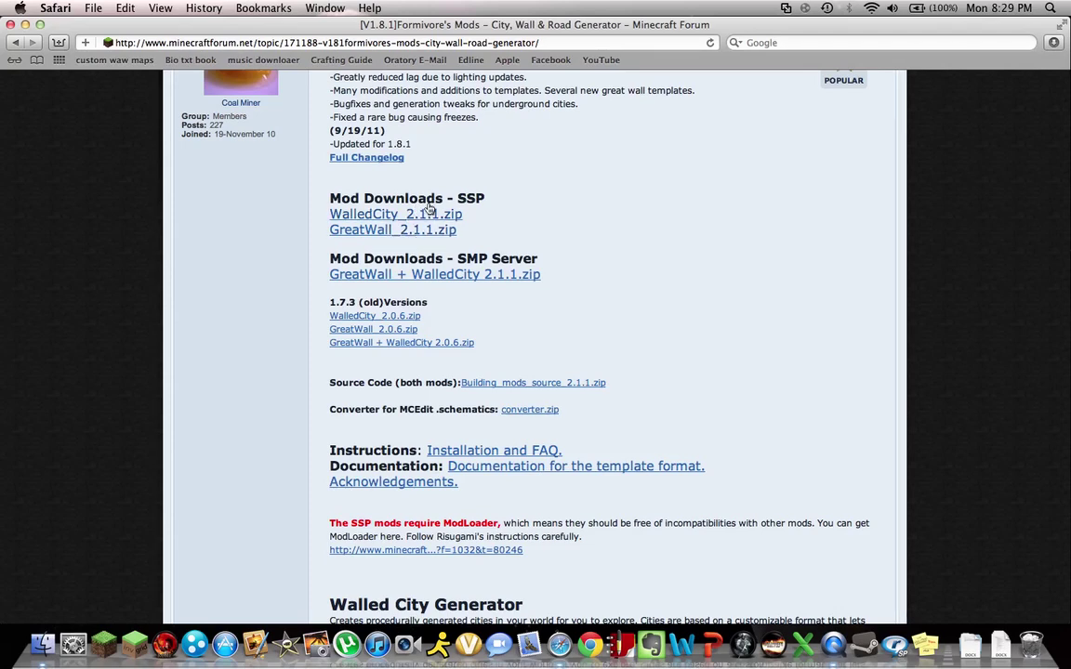
{"action": "scroll", "coordinate": [450, 173], "scroll_direction": "up", "scroll_amount": 3}
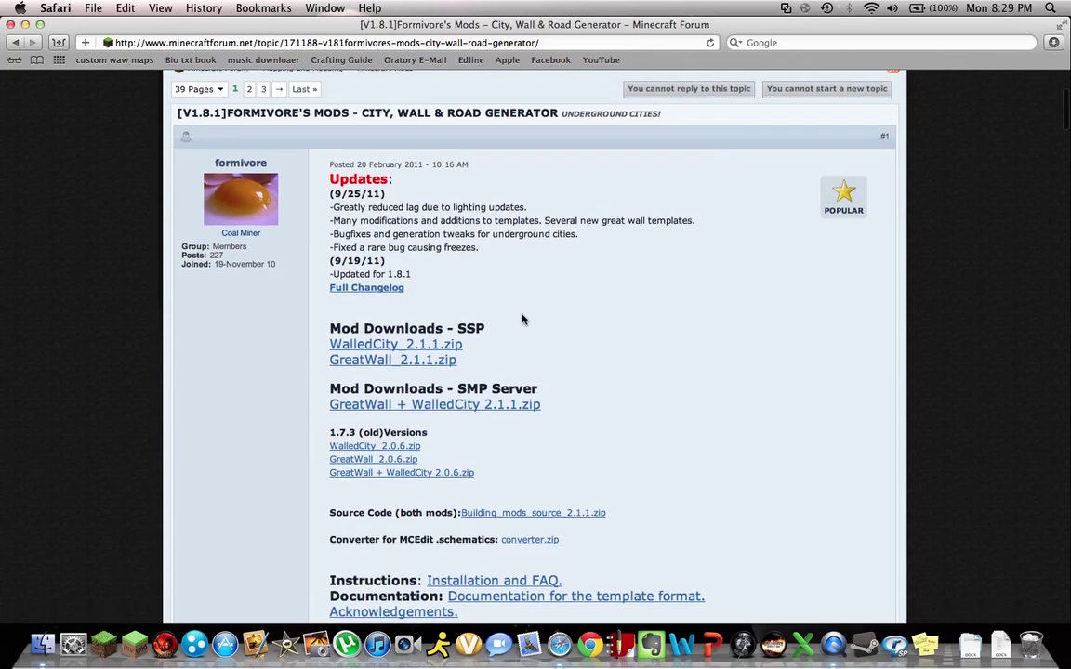
{"action": "scroll", "coordinate": [523, 320], "scroll_direction": "down", "scroll_amount": 3}
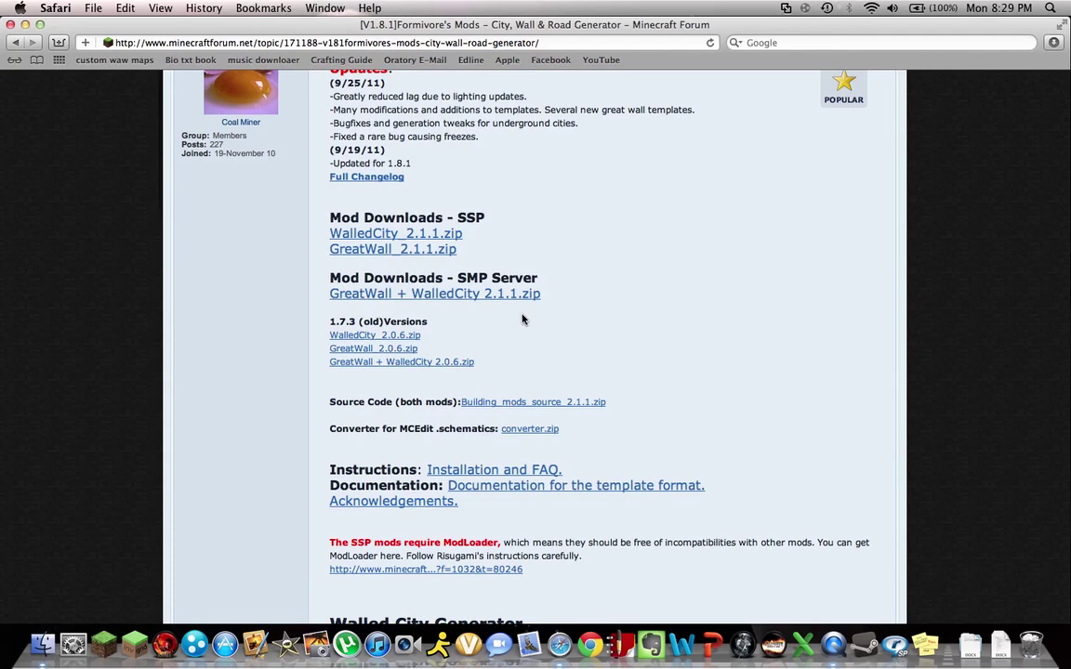
{"action": "scroll", "coordinate": [523, 320], "scroll_direction": "down", "scroll_amount": 2}
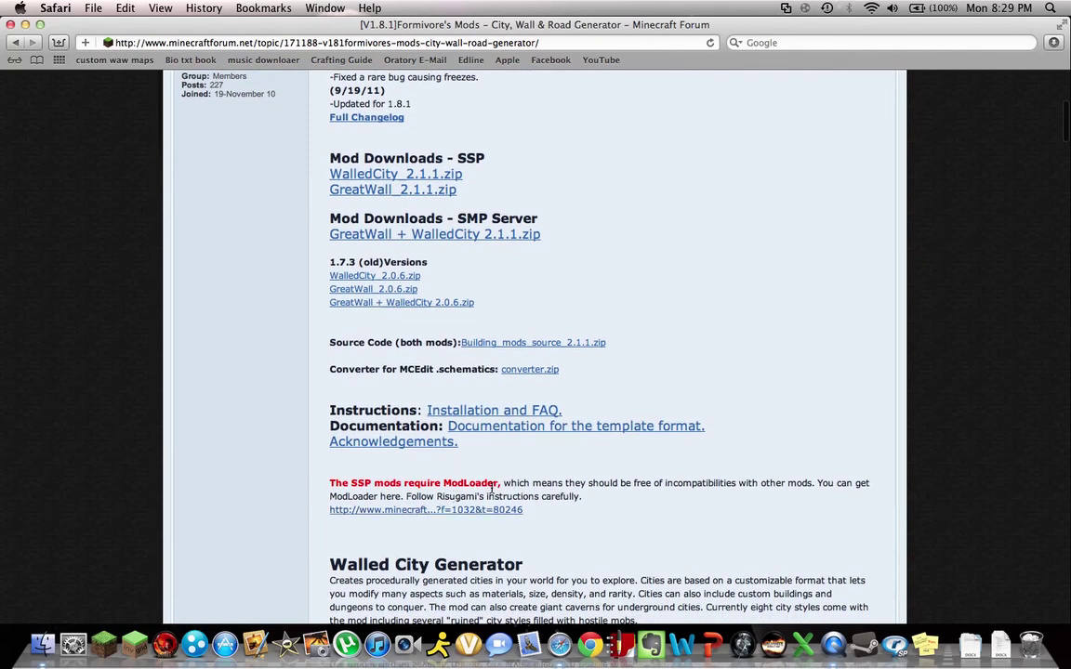
Step: Highlight the ModLoader requirement for the SSP mods and look over the Walled City Generator section
{"action": "left_click_drag", "start_coordinate": [493, 490], "coordinate": [334, 474]}
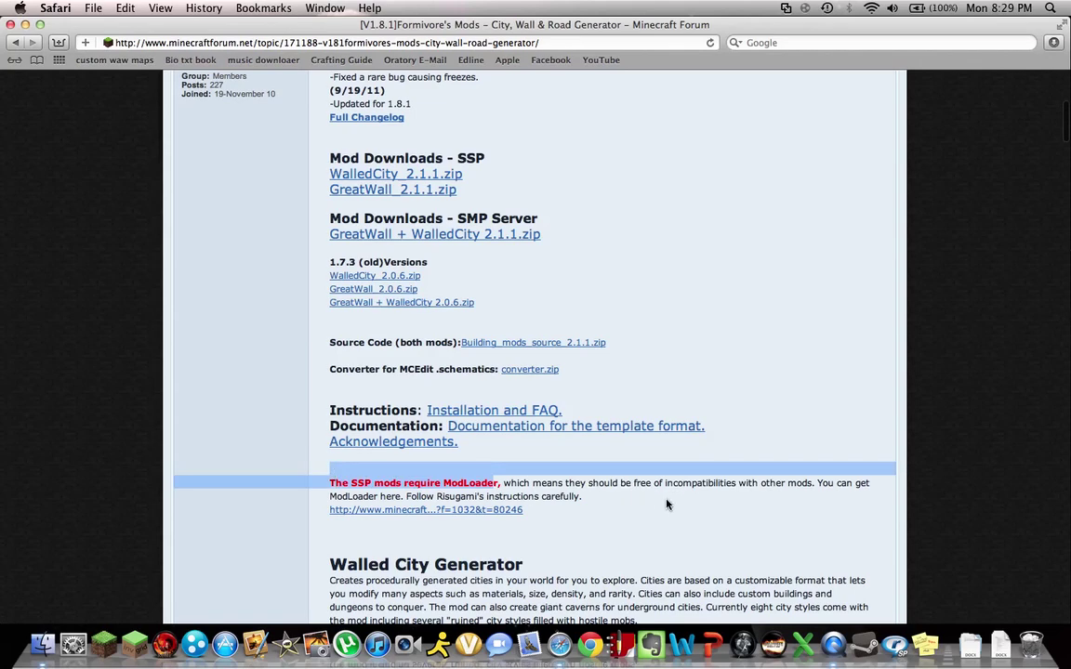
{"action": "left_click", "coordinate": [621, 290]}
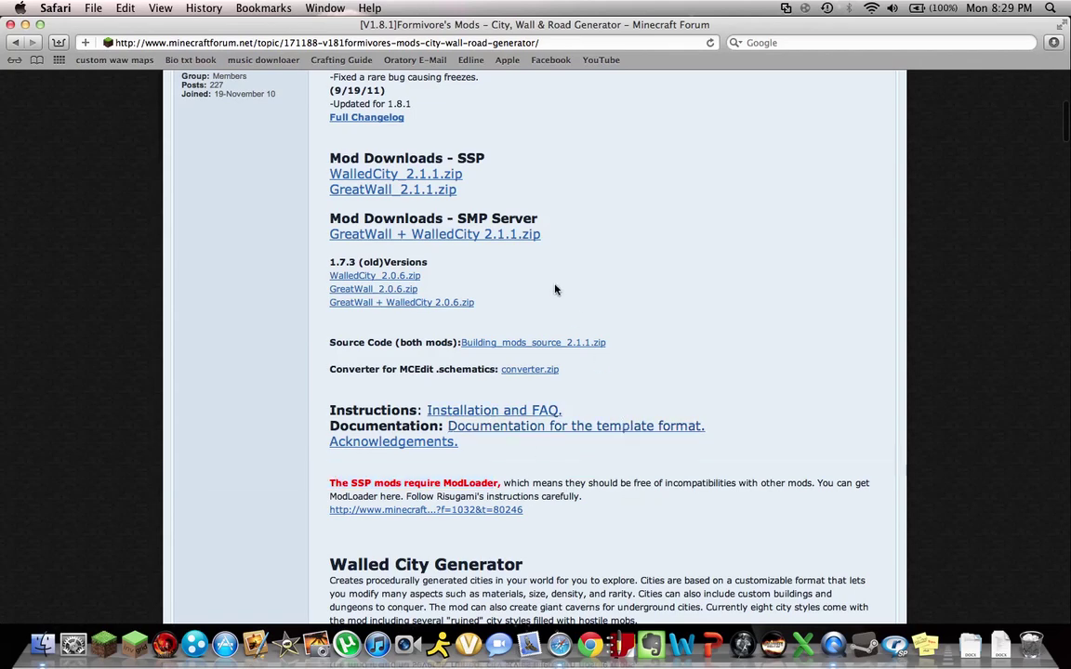
{"action": "scroll", "coordinate": [555, 290], "scroll_direction": "up", "scroll_amount": 3}
{"action": "scroll", "coordinate": [555, 290], "scroll_direction": "down", "scroll_amount": 10}
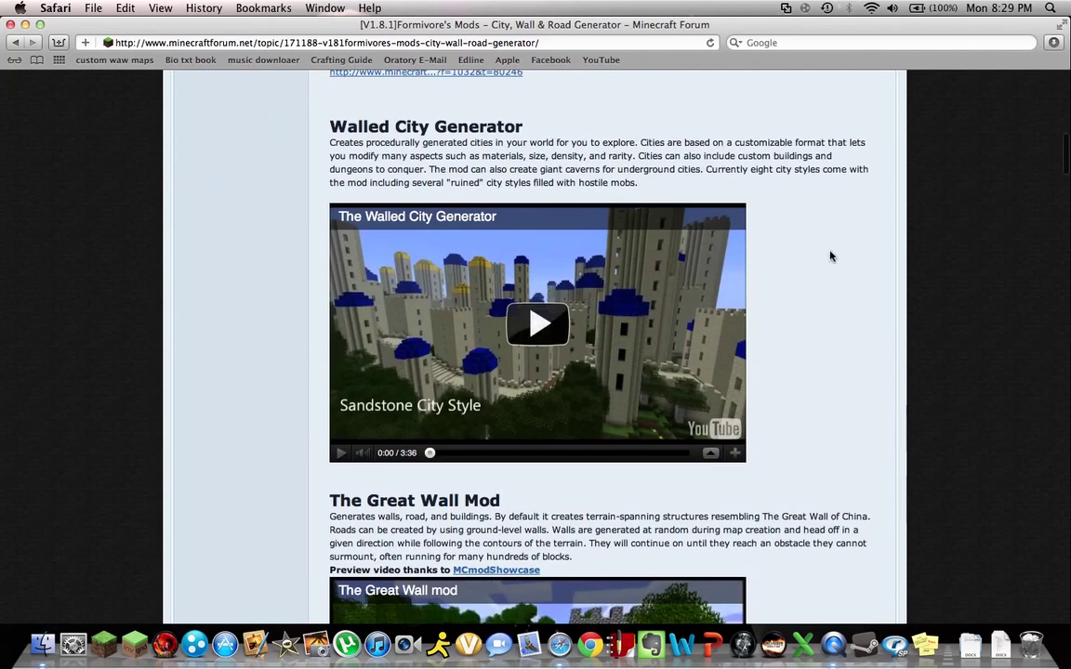
{"action": "scroll", "coordinate": [844, 257], "scroll_direction": "up", "scroll_amount": 5}
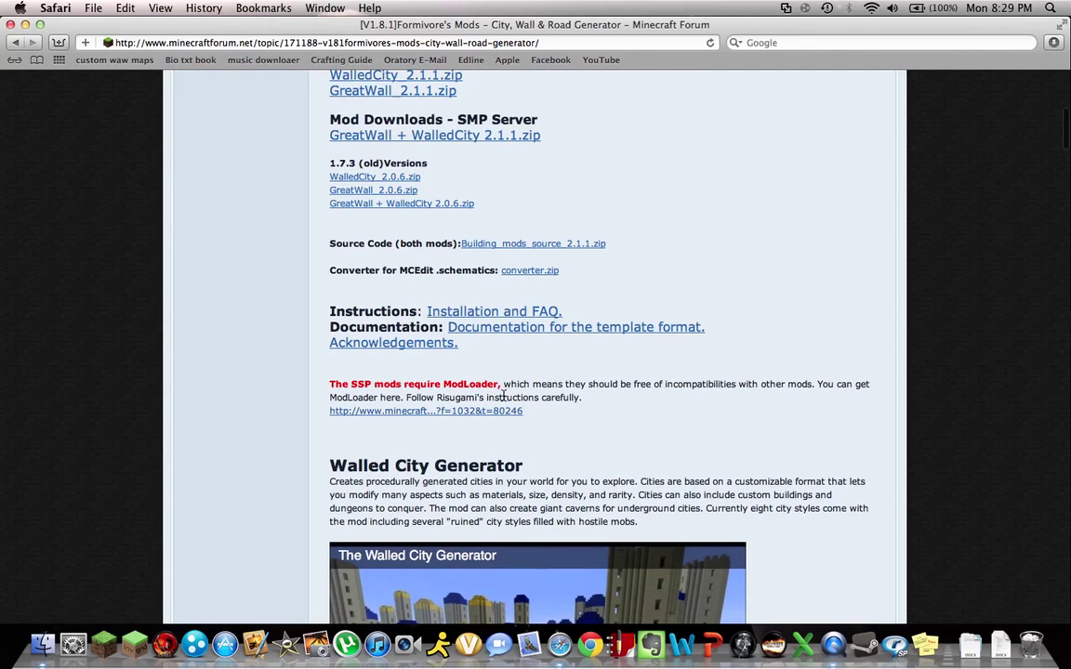
Step: Switch to the desktop and place the GreatWall_2 and WalledCity_2 folders side by side near its center
{"action": "key", "text": "F11"}
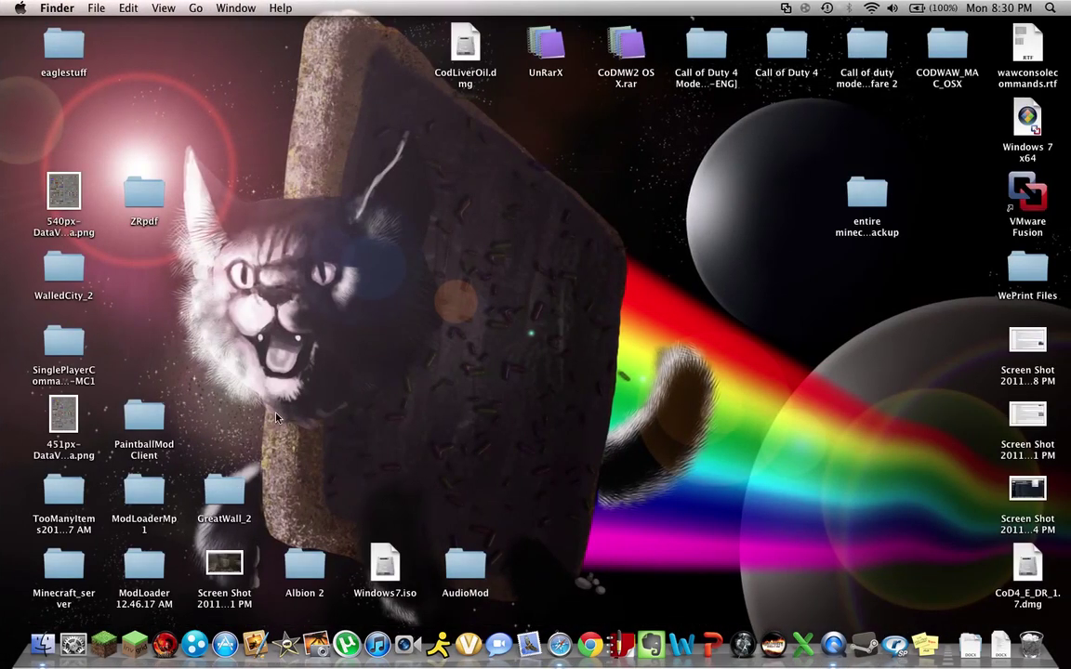
{"action": "left_click_drag", "start_coordinate": [213, 493], "coordinate": [618, 336]}
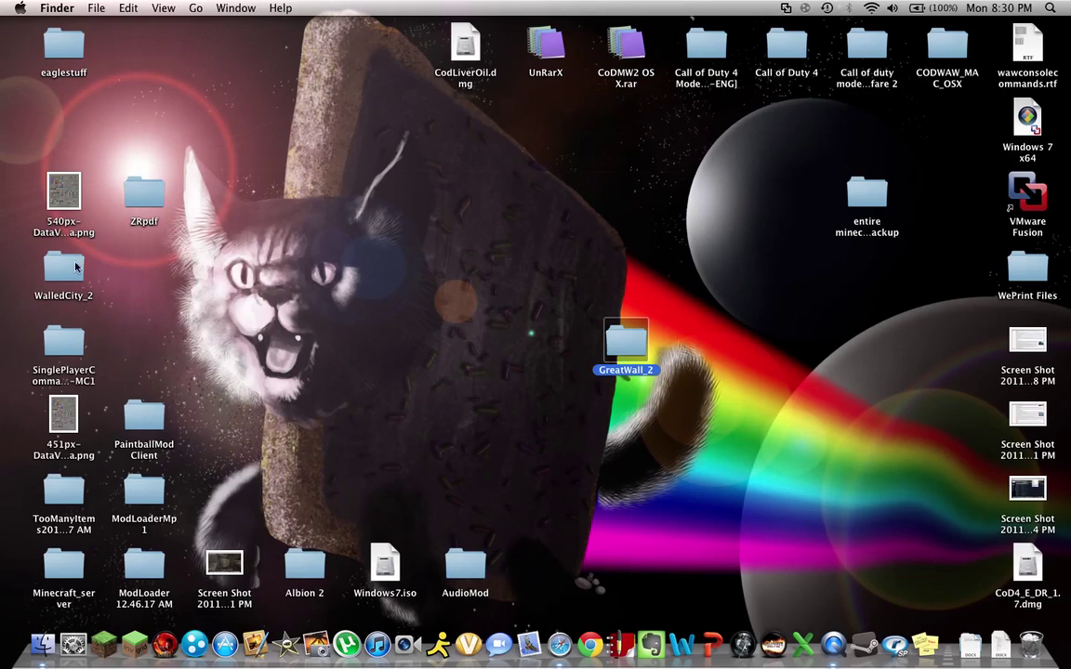
{"action": "left_click_drag", "start_coordinate": [76, 268], "coordinate": [527, 337]}
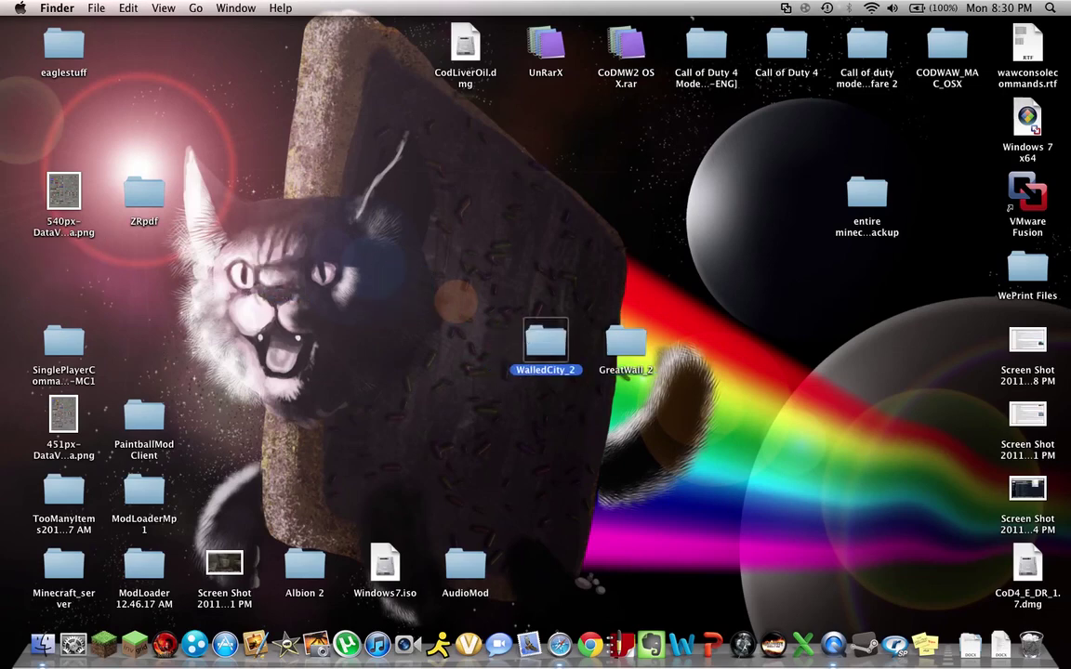
Step: Open the user's hidden Library folder in Finder and place its window in the desktop's upper-left area
{"action": "left_click", "coordinate": [195, 8]}
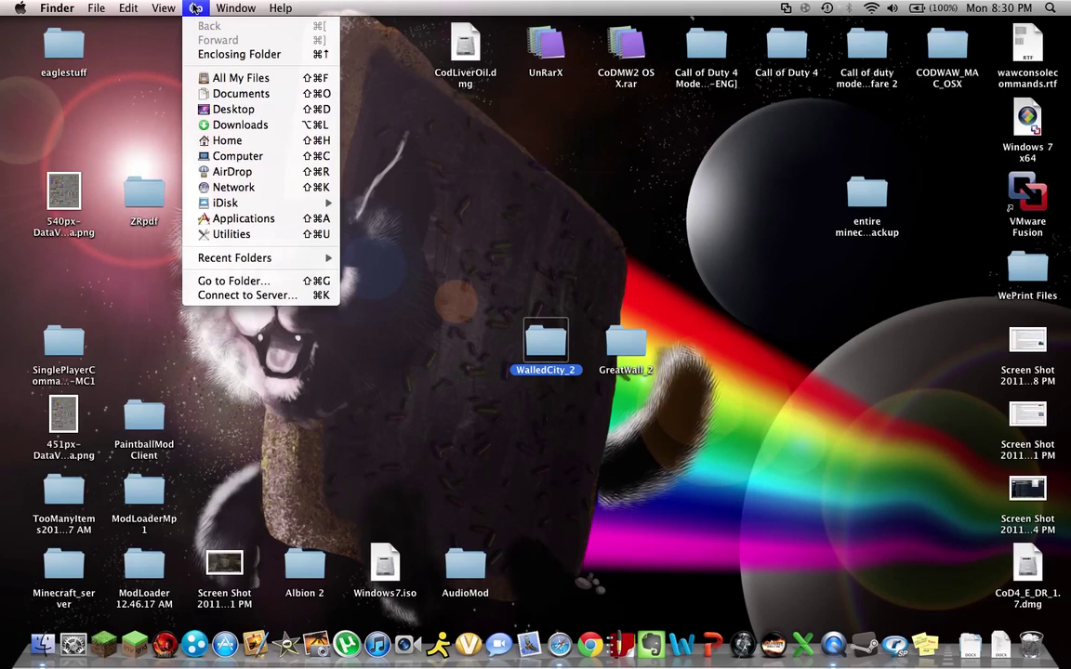
{"action": "key", "text": "alt"}
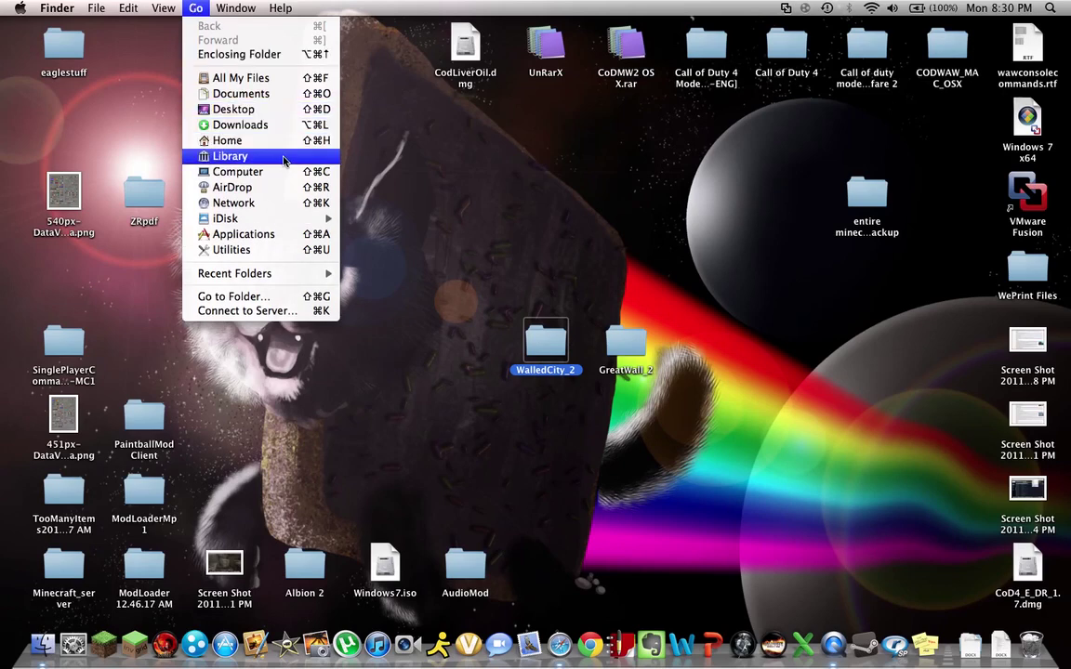
{"action": "left_click", "coordinate": [283, 158]}
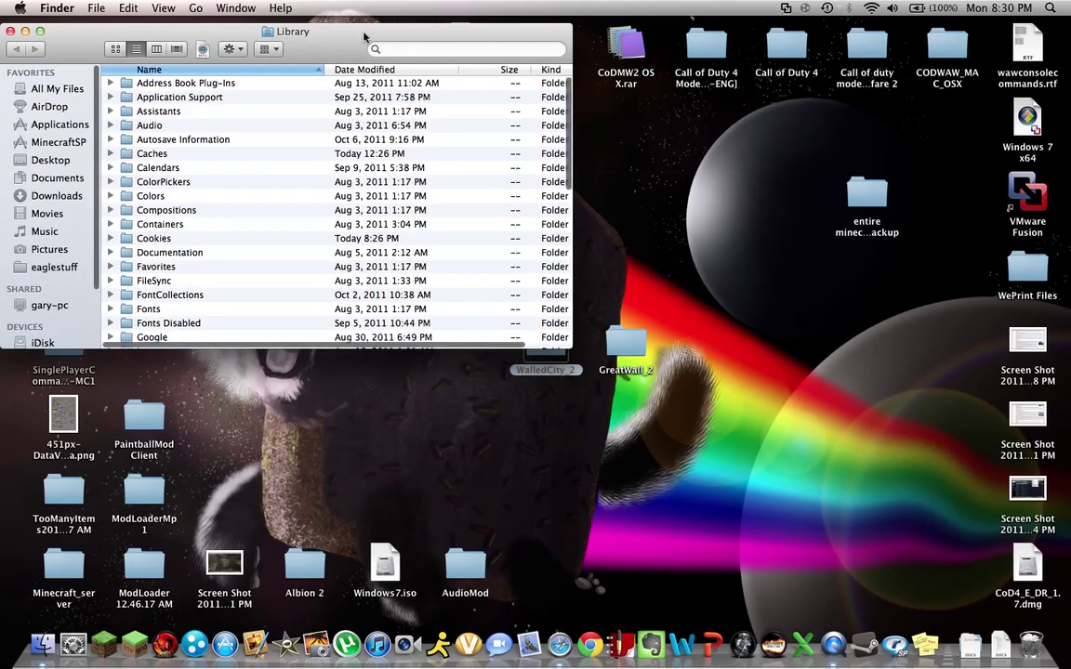
{"action": "left_click_drag", "start_coordinate": [363, 32], "coordinate": [456, 38]}
{"action": "key", "text": "ctrl+Up"}
{"action": "left_click", "coordinate": [459, 38]}
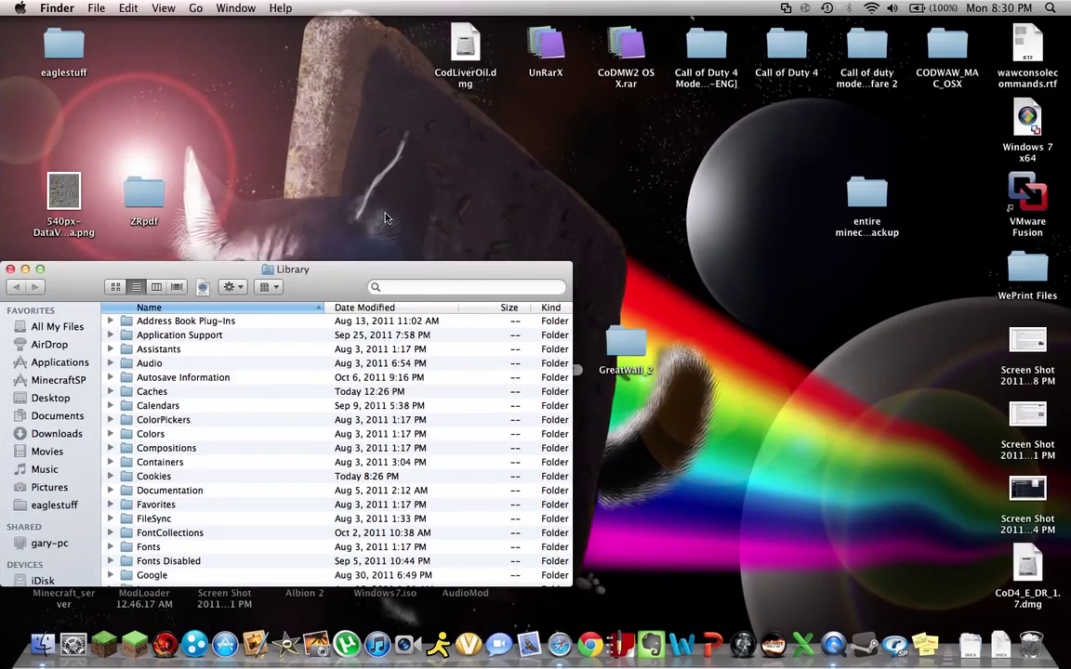
{"action": "left_click_drag", "start_coordinate": [307, 274], "coordinate": [313, 41]}
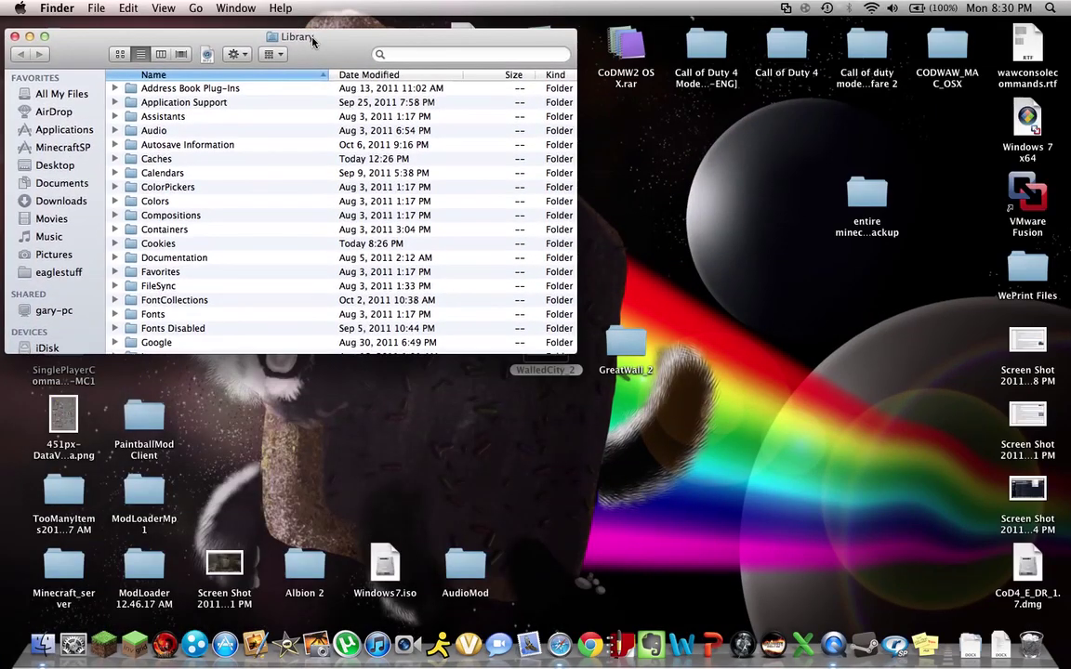
Step: Open the GreatWall_2 and WalledCity_2 folders in separate windows, arranged one above the other beside the Library window
{"action": "left_click", "coordinate": [626, 342]}
{"action": "double_click", "coordinate": [629, 342]}
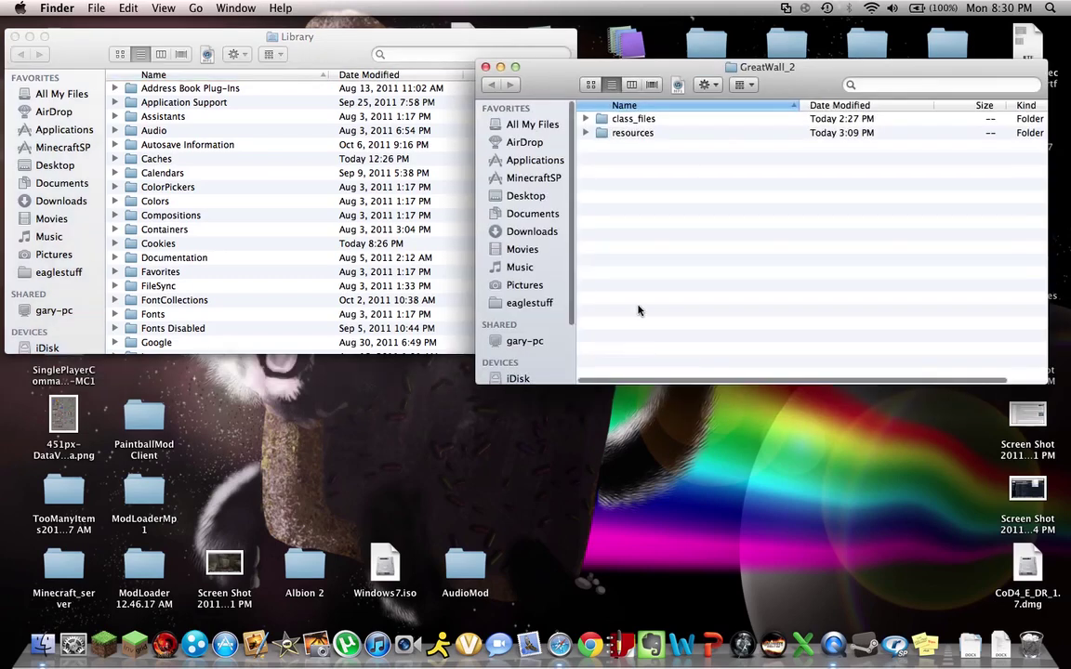
{"action": "left_click_drag", "start_coordinate": [681, 71], "coordinate": [707, 22]}
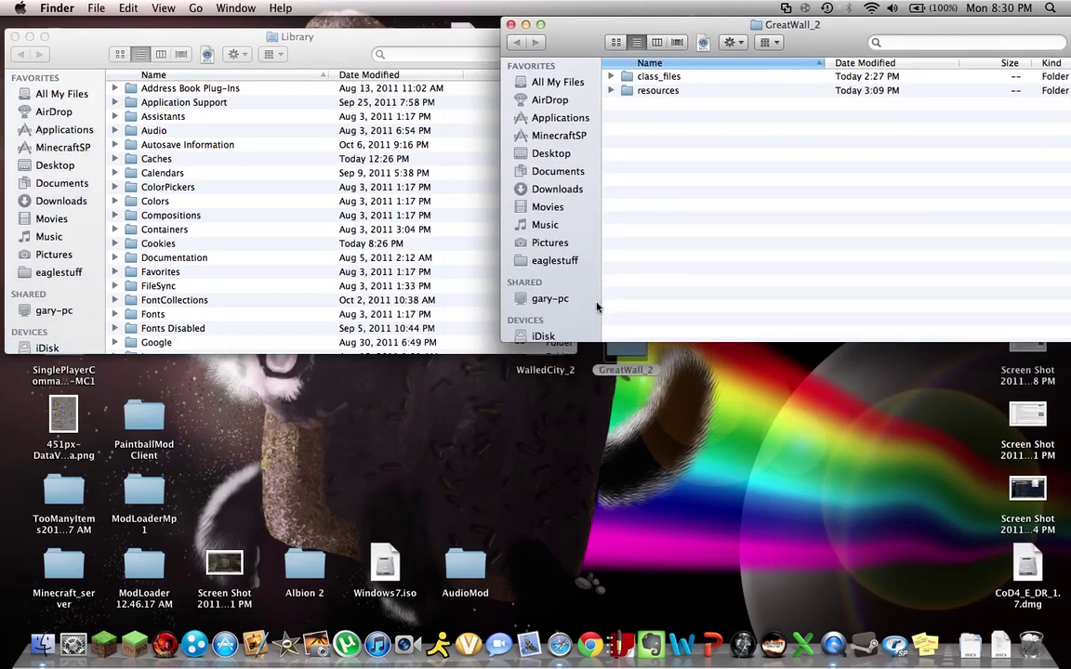
{"action": "double_click", "coordinate": [545, 352]}
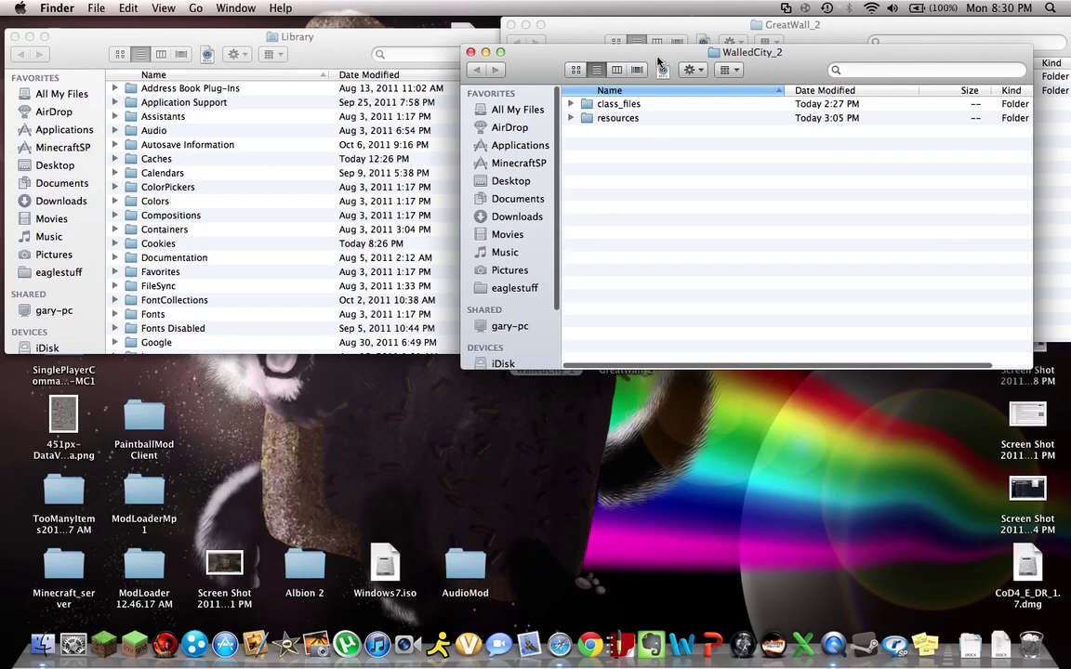
{"action": "left_click_drag", "start_coordinate": [658, 62], "coordinate": [692, 349]}
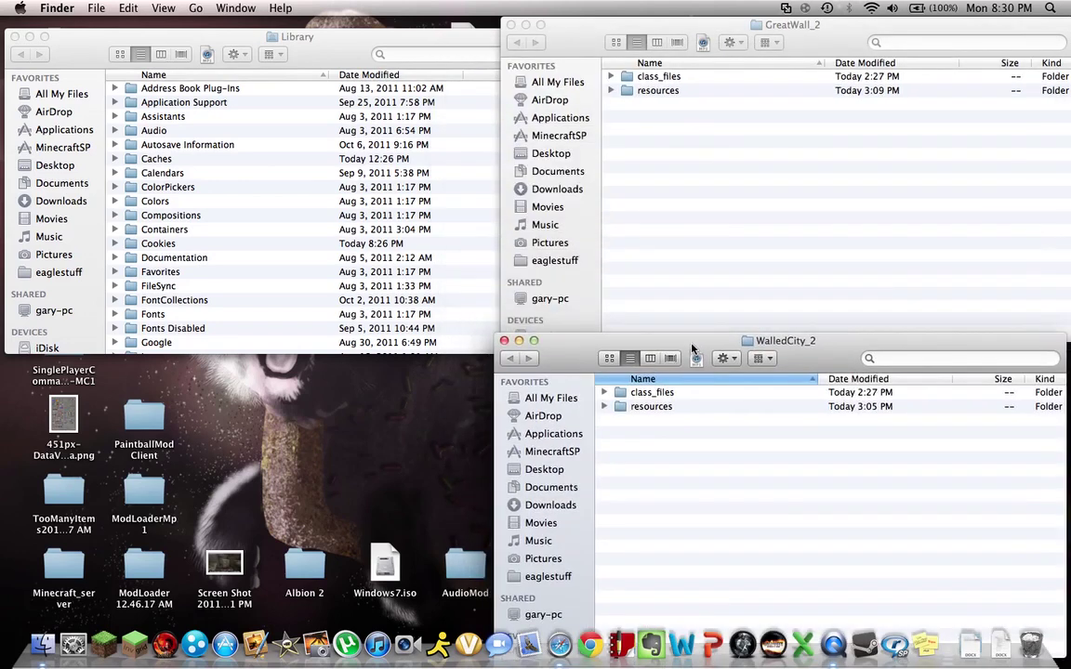
Step: Open the minecraft folder inside Application Support and collapse its mods folder
{"action": "double_click", "coordinate": [180, 103]}
{"action": "left_click", "coordinate": [197, 109]}
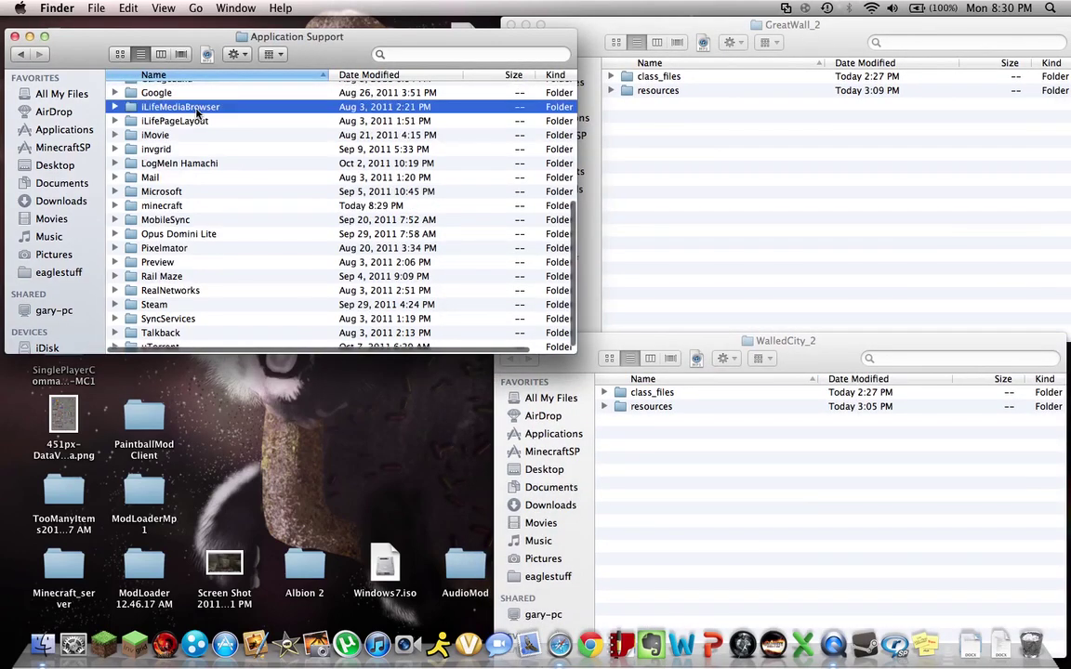
{"action": "double_click", "coordinate": [169, 206]}
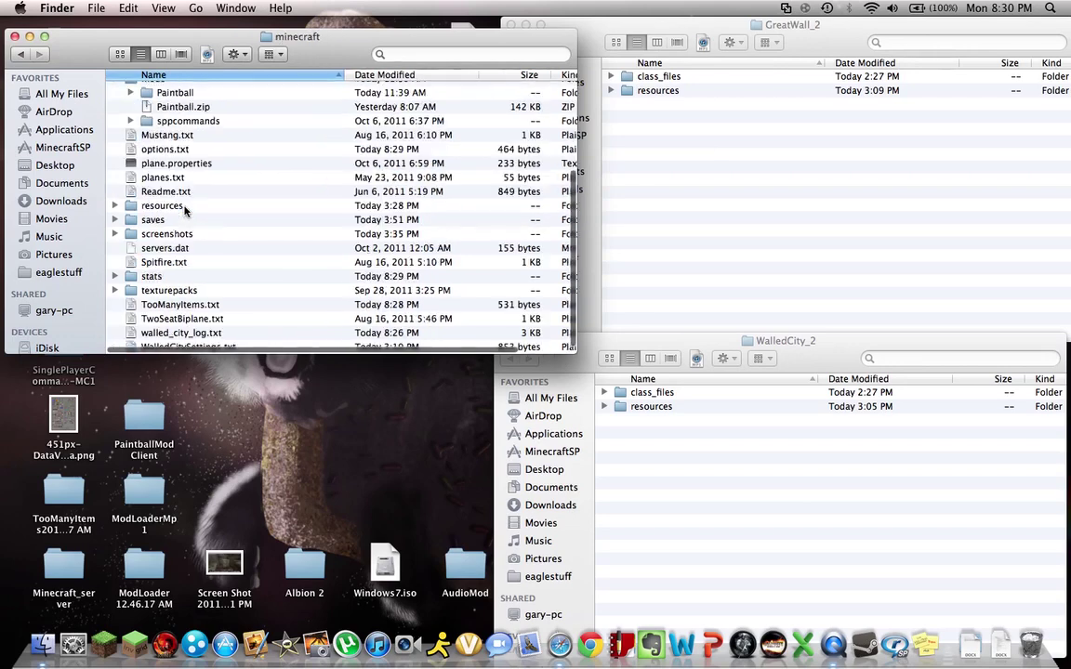
{"action": "scroll", "coordinate": [206, 113], "scroll_direction": "up", "scroll_amount": 3}
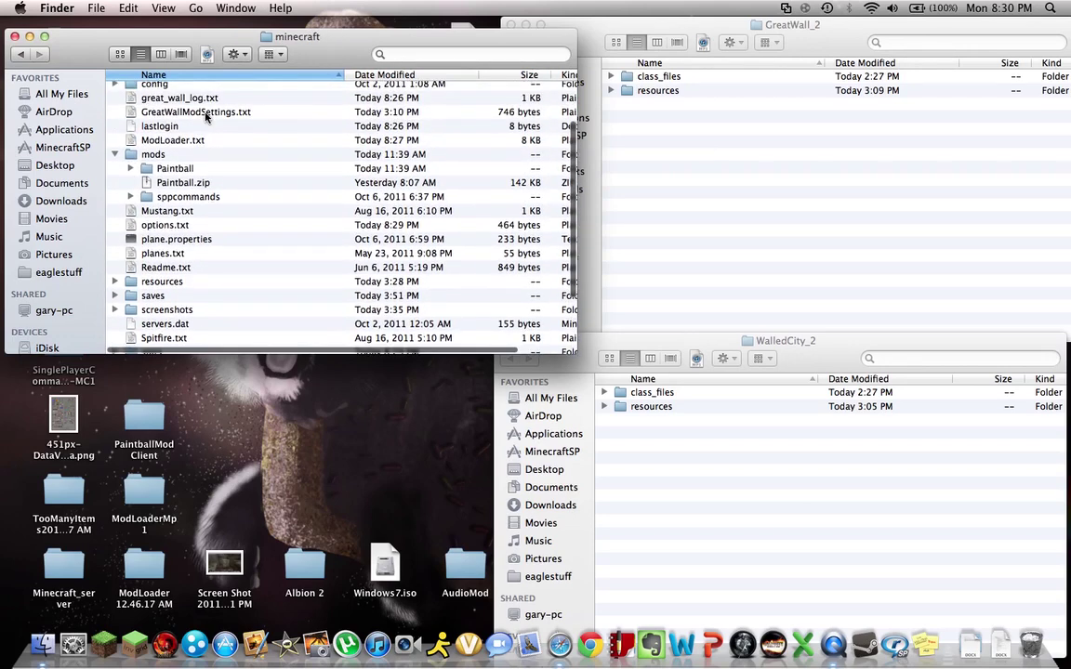
{"action": "left_click", "coordinate": [115, 155]}
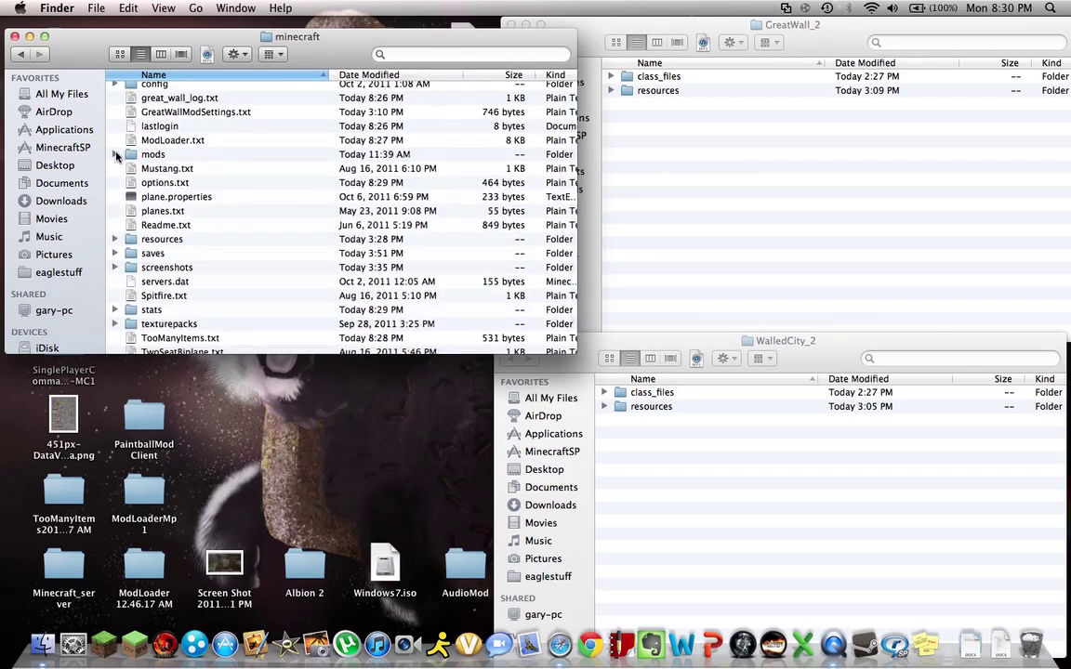
Step: Open the bin folder inside the minecraft folder and select minecraft.jar
{"action": "scroll", "coordinate": [118, 158], "scroll_direction": "up", "scroll_amount": 2}
{"action": "scroll", "coordinate": [118, 156], "scroll_direction": "up", "scroll_amount": 2}
{"action": "double_click", "coordinate": [128, 98]}
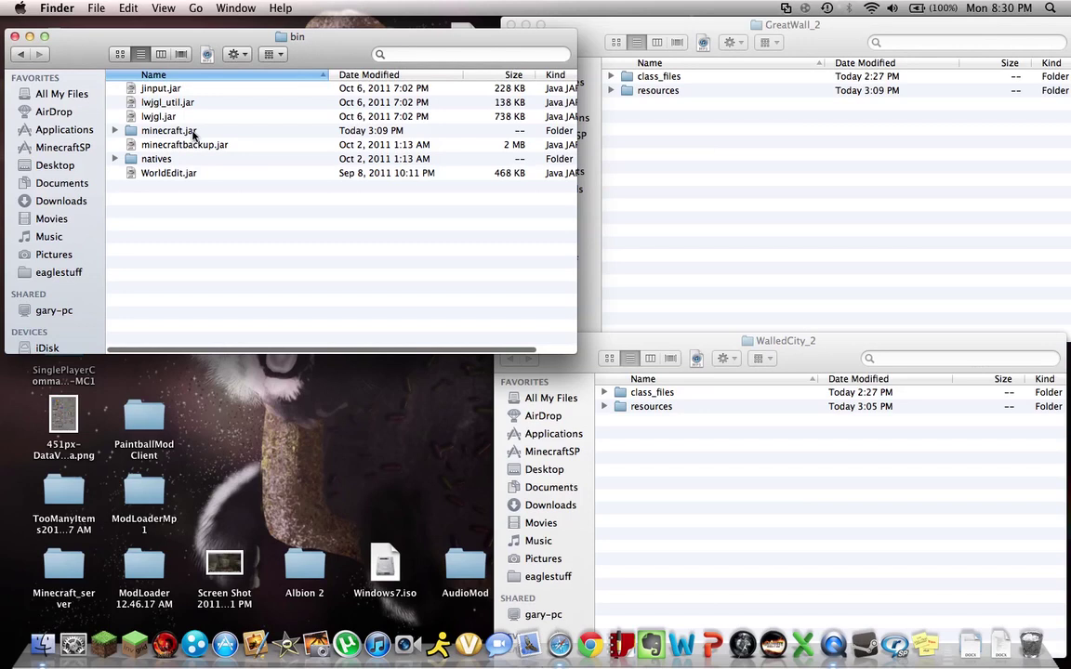
{"action": "left_click", "coordinate": [174, 128]}
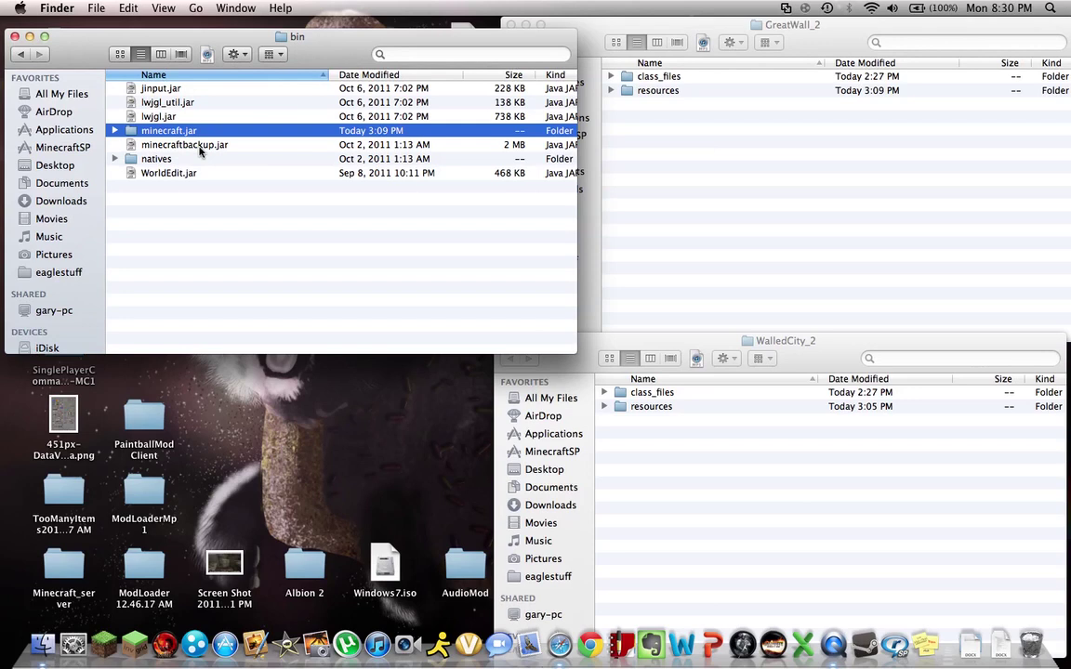
{"action": "left_click", "coordinate": [199, 149]}
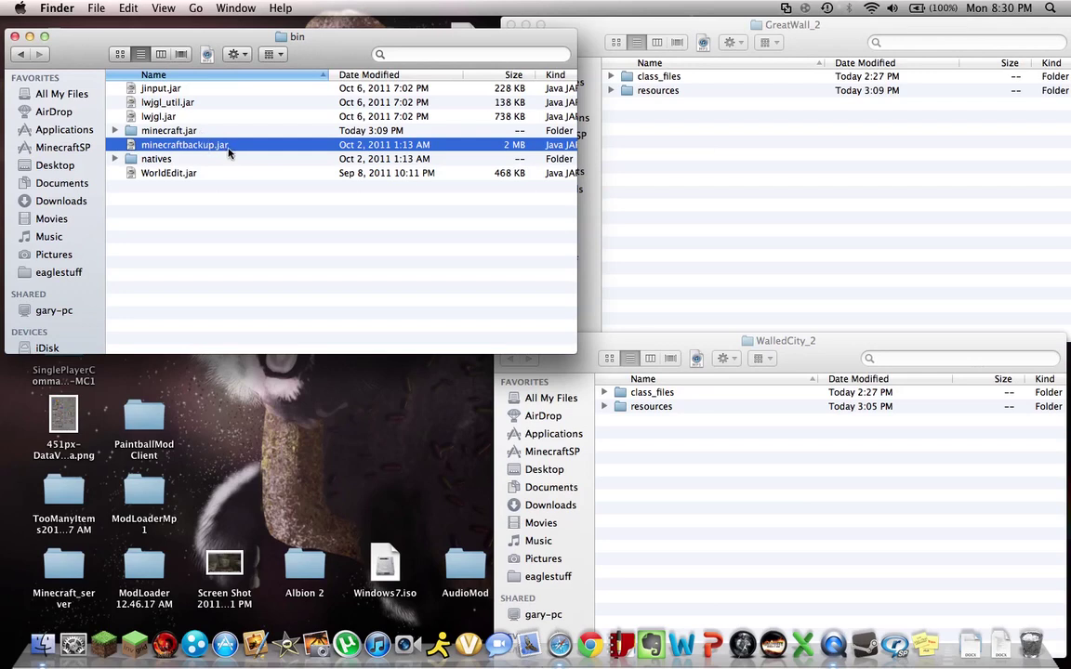
{"action": "left_click", "coordinate": [160, 133]}
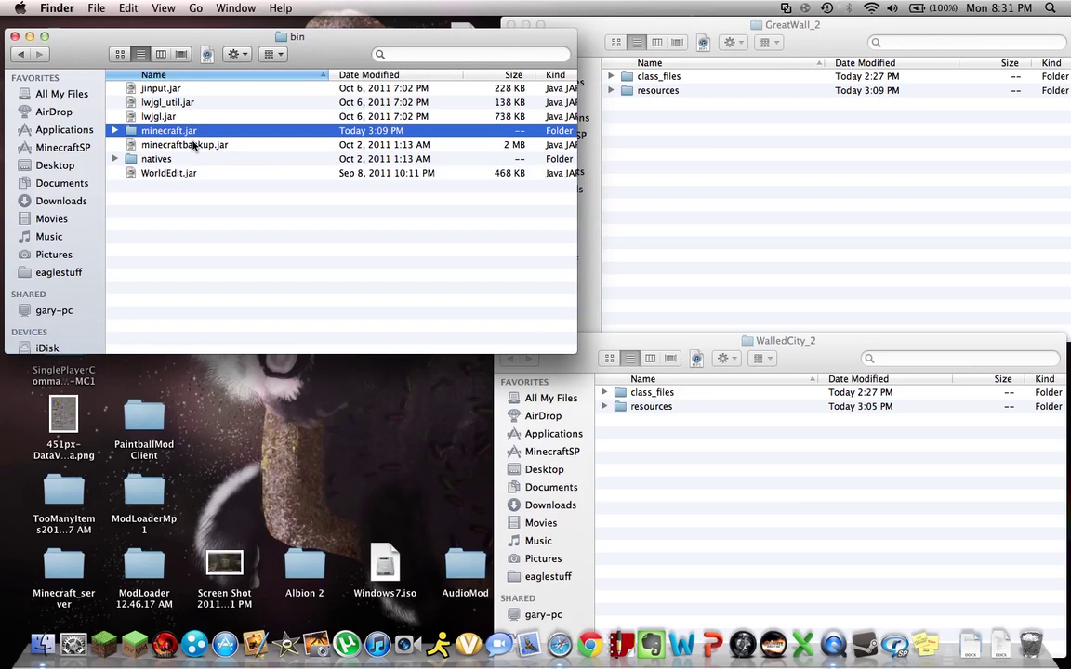
{"action": "left_click", "coordinate": [172, 148]}
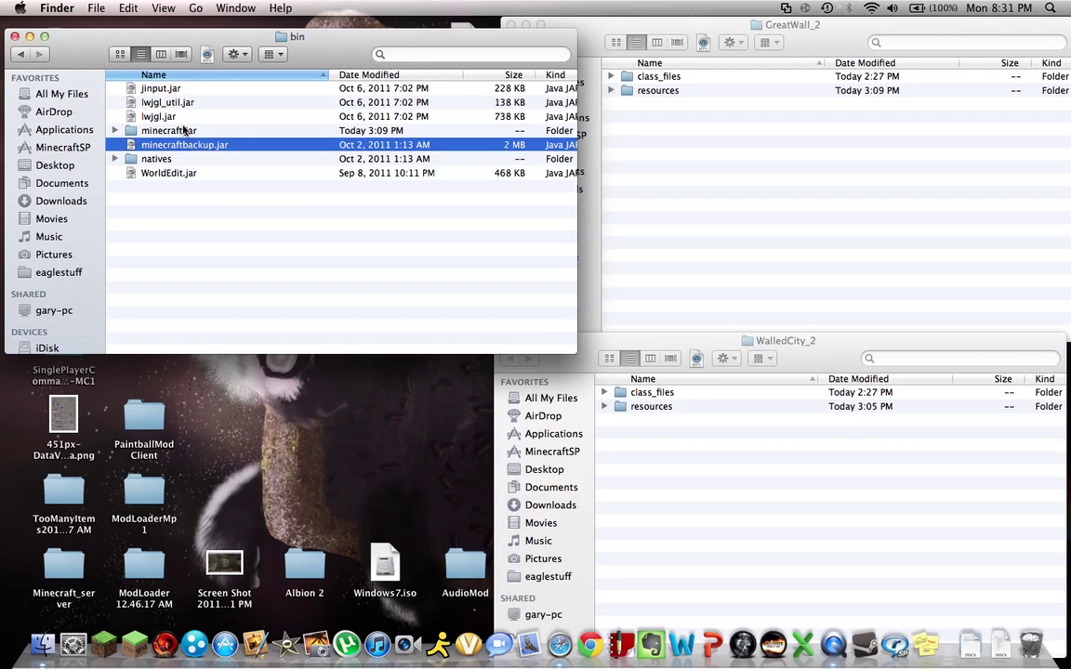
{"action": "left_click", "coordinate": [183, 131]}
{"action": "left_click", "coordinate": [183, 158]}
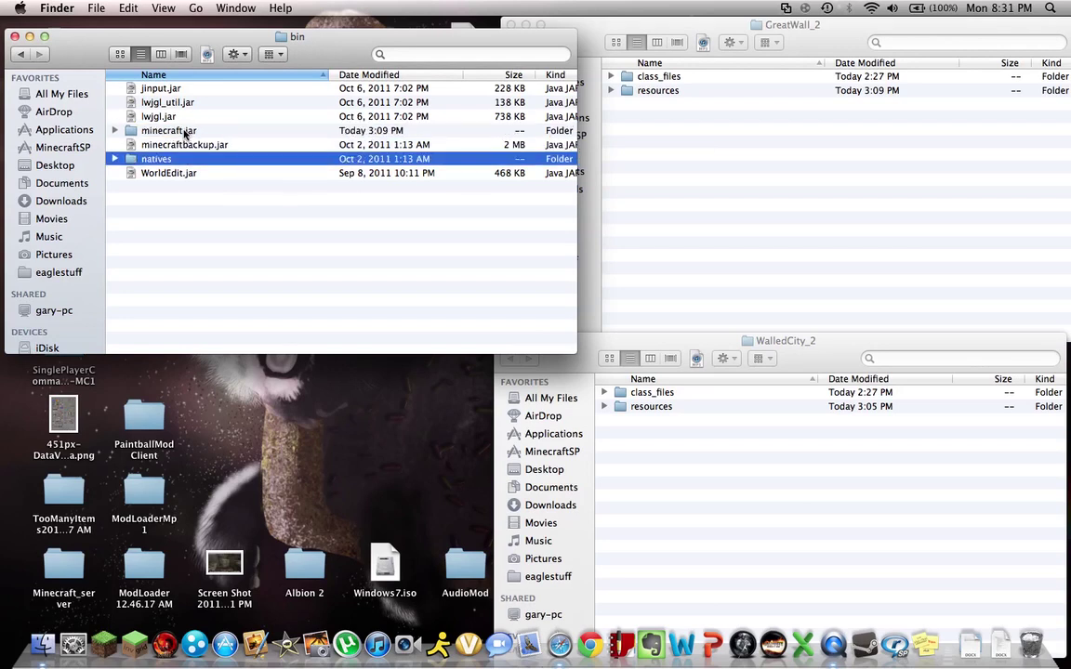
{"action": "left_click", "coordinate": [185, 132]}
{"action": "left_click", "coordinate": [181, 147]}
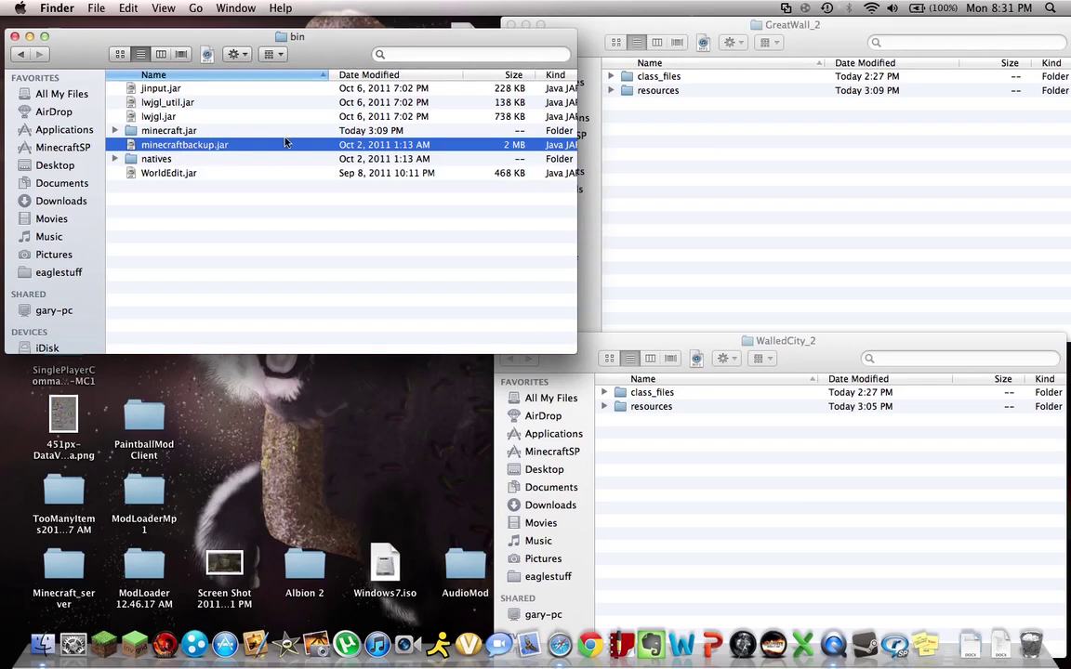
Step: Open the minecraft.jar folder and look through its class files
{"action": "left_click", "coordinate": [213, 133]}
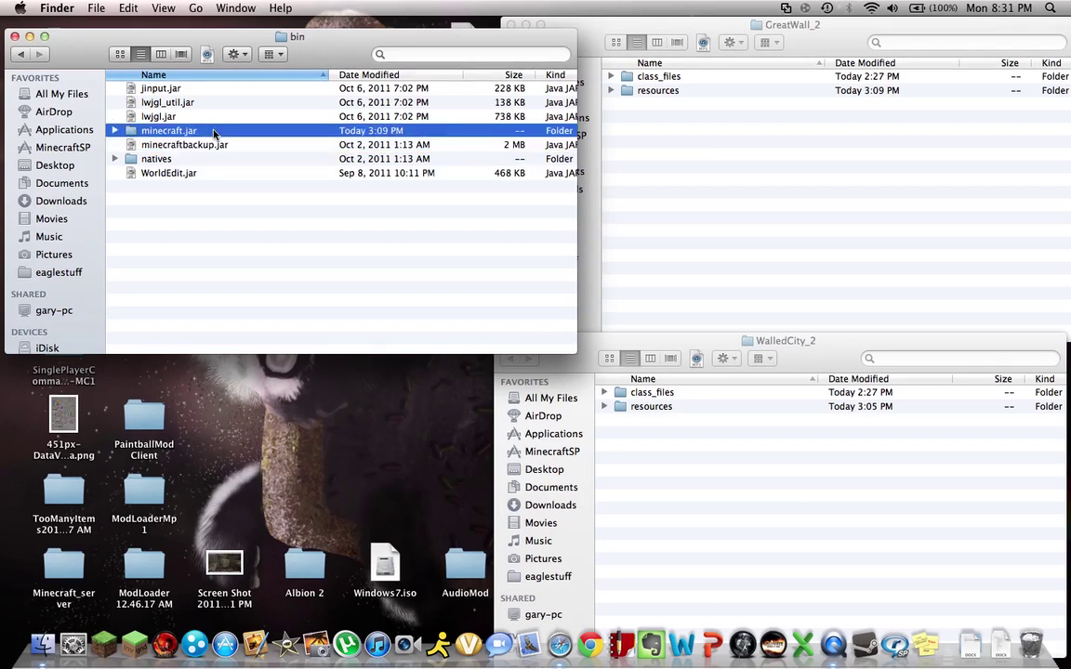
{"action": "double_click", "coordinate": [213, 133]}
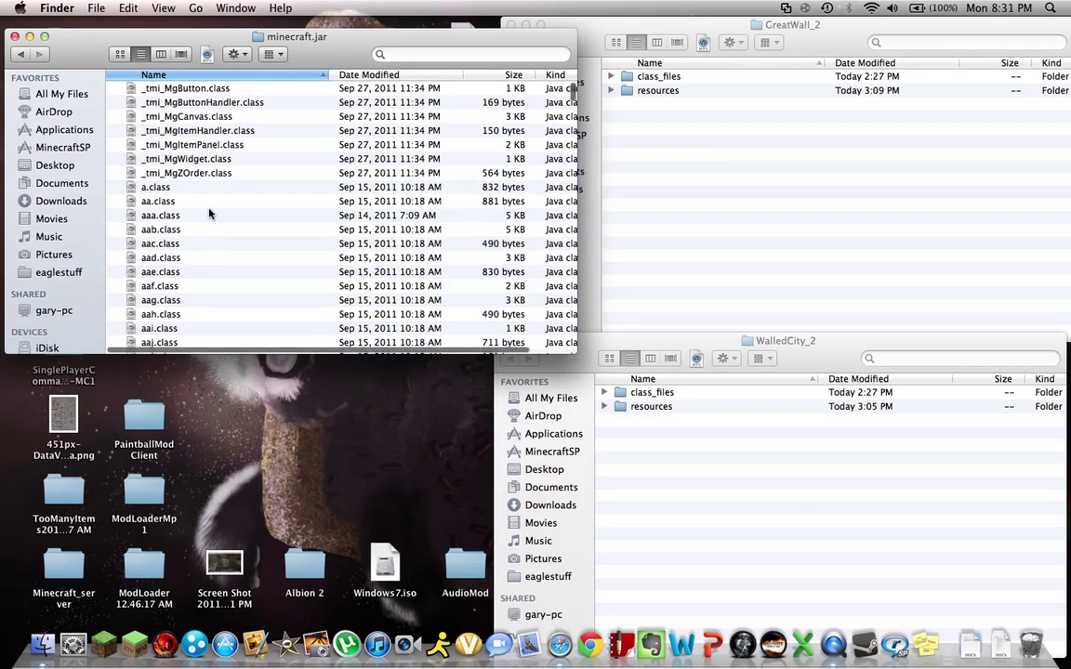
{"action": "scroll", "coordinate": [210, 212], "scroll_direction": "down", "scroll_amount": 3}
{"action": "scroll", "coordinate": [210, 212], "scroll_direction": "up", "scroll_amount": 5}
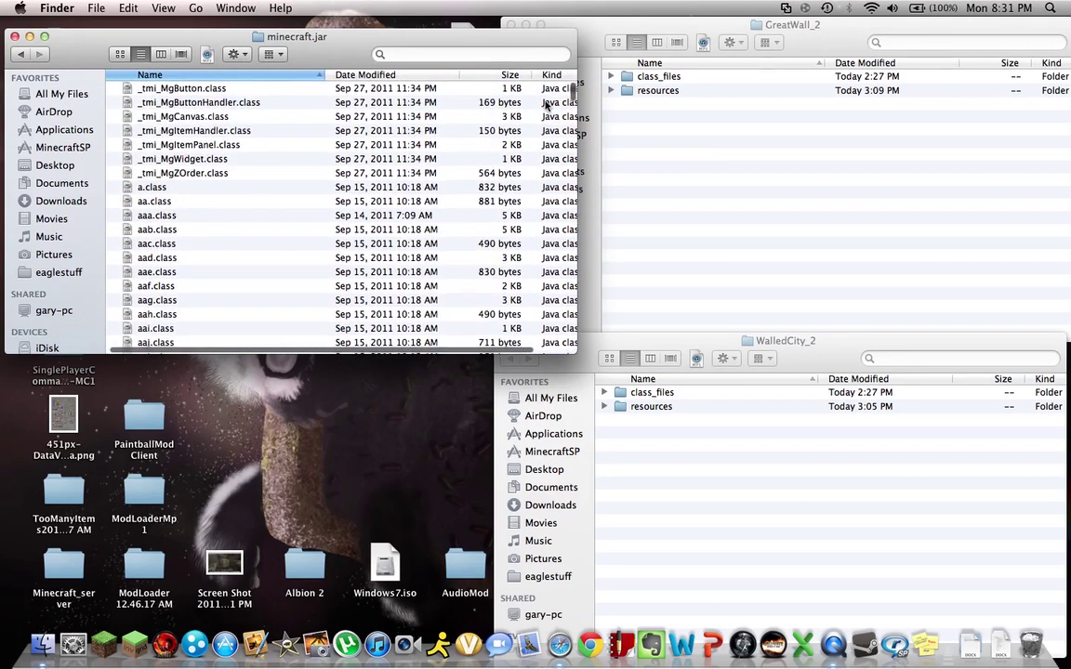
Step: Copy all the Great Wall mod's class files from class_files into the minecraft.jar folder, replacing every existing duplicate
{"action": "double_click", "coordinate": [648, 78]}
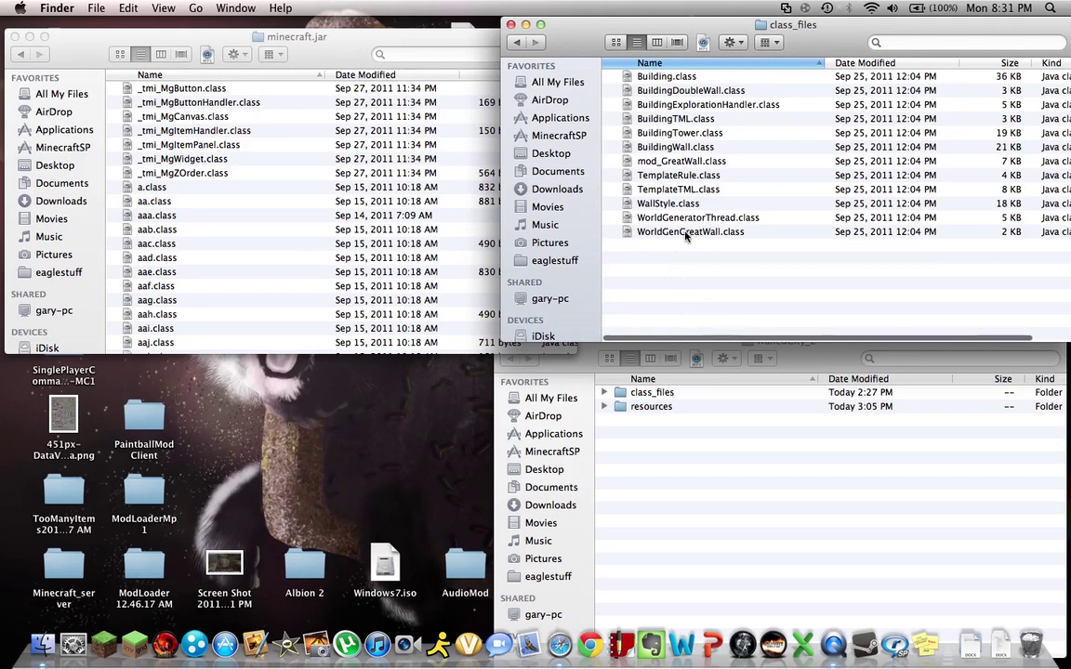
{"action": "left_click", "coordinate": [686, 233]}
{"action": "key", "text": "super+a"}
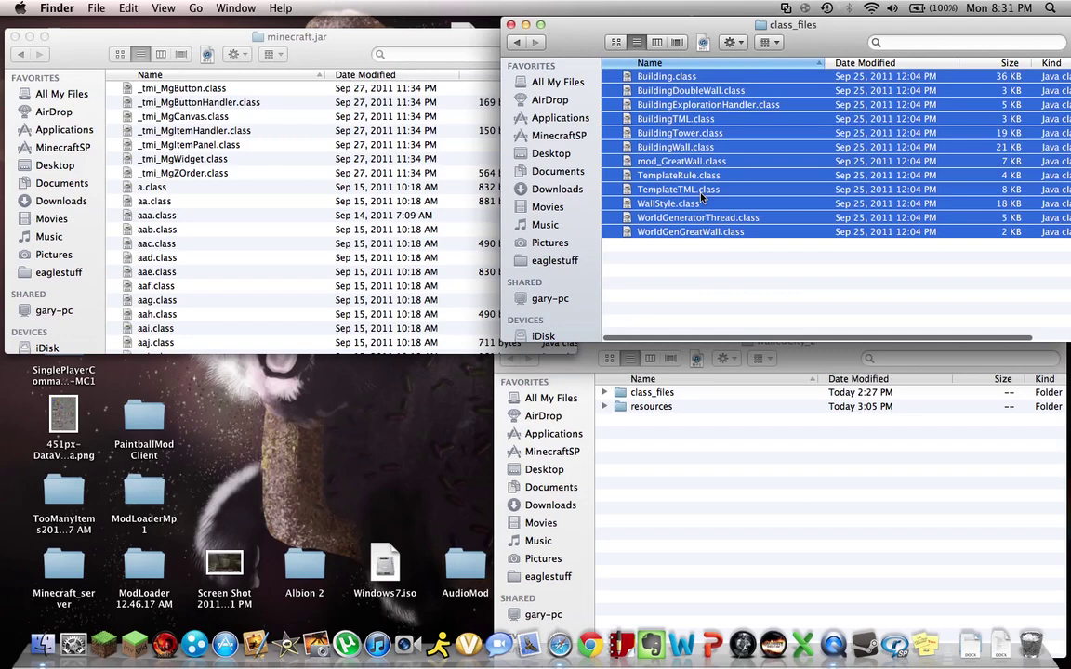
{"action": "left_click", "coordinate": [154, 244]}
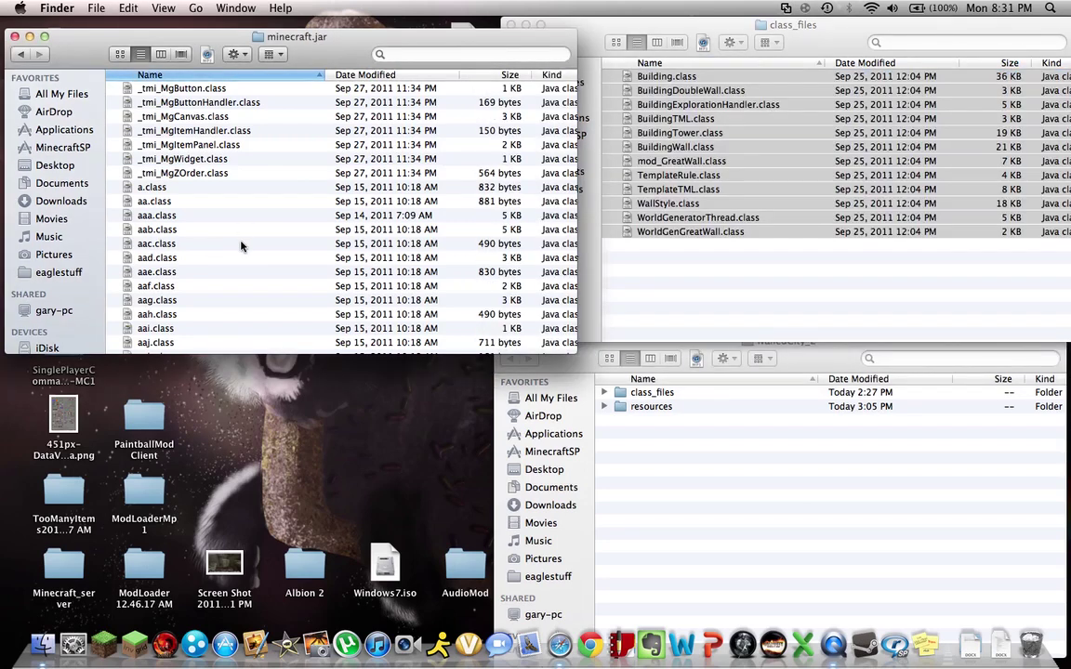
{"action": "key", "text": "super+alt+v"}
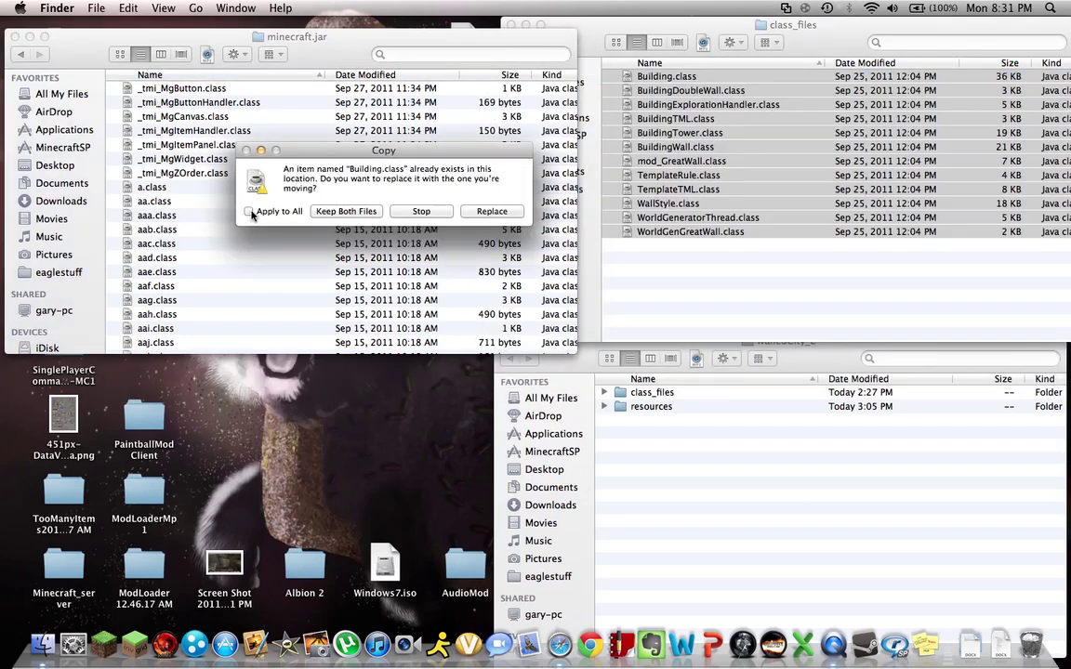
{"action": "left_click", "coordinate": [249, 212]}
{"action": "left_click", "coordinate": [465, 211]}
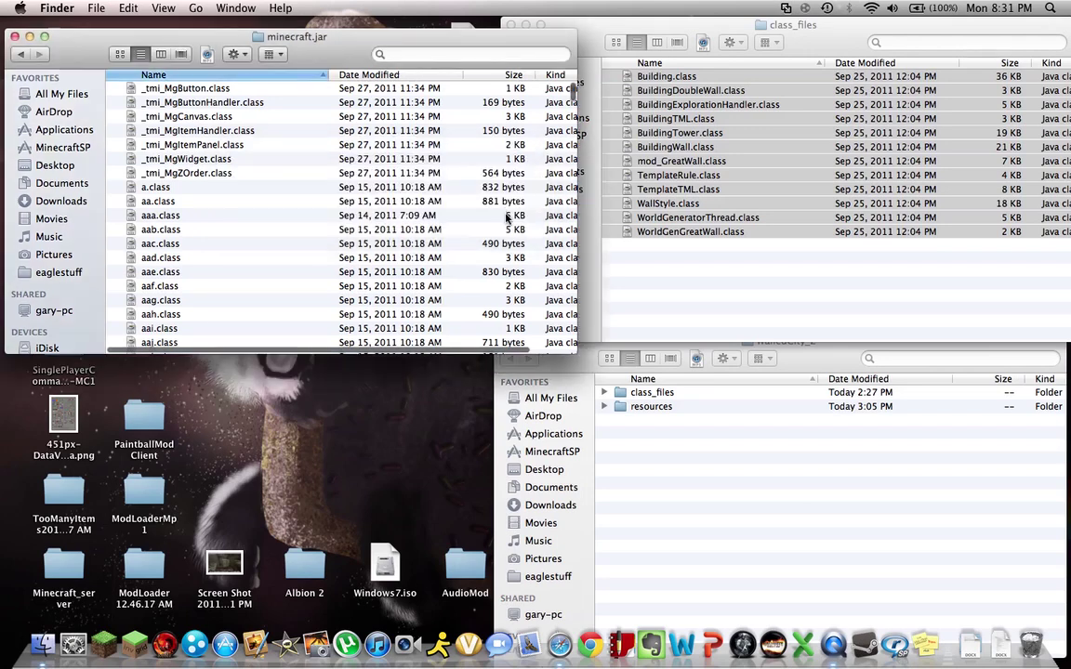
Step: Copy all the Walled City mod's class files from class_files into the minecraft.jar folder, replacing every existing duplicate
{"action": "left_click", "coordinate": [669, 474]}
{"action": "double_click", "coordinate": [631, 396]}
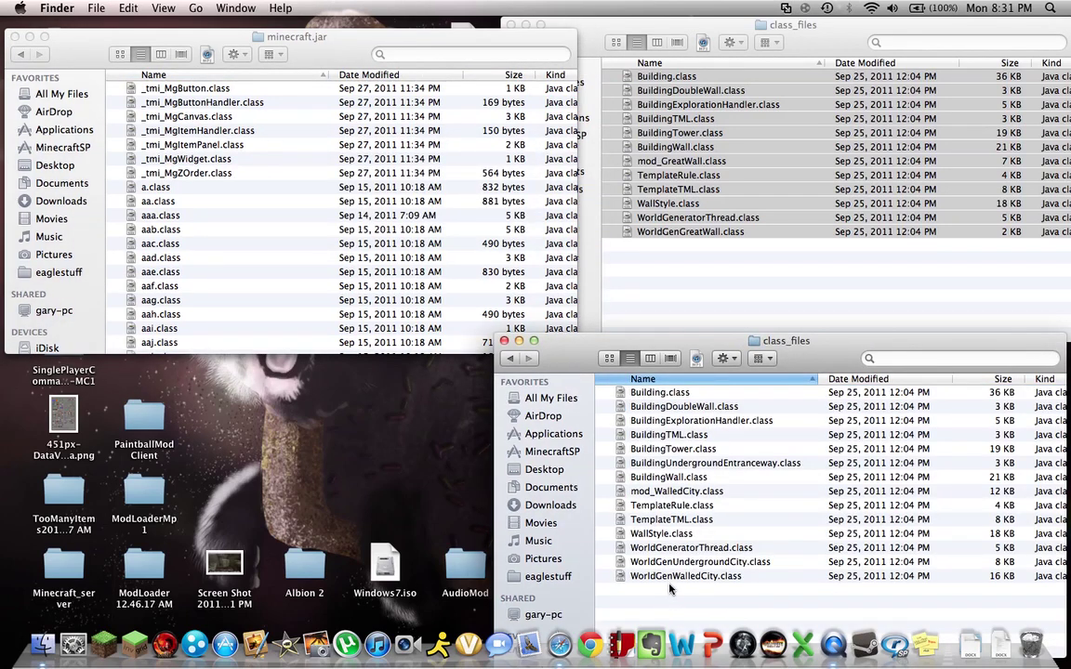
{"action": "left_click", "coordinate": [669, 577]}
{"action": "key", "text": "super+a"}
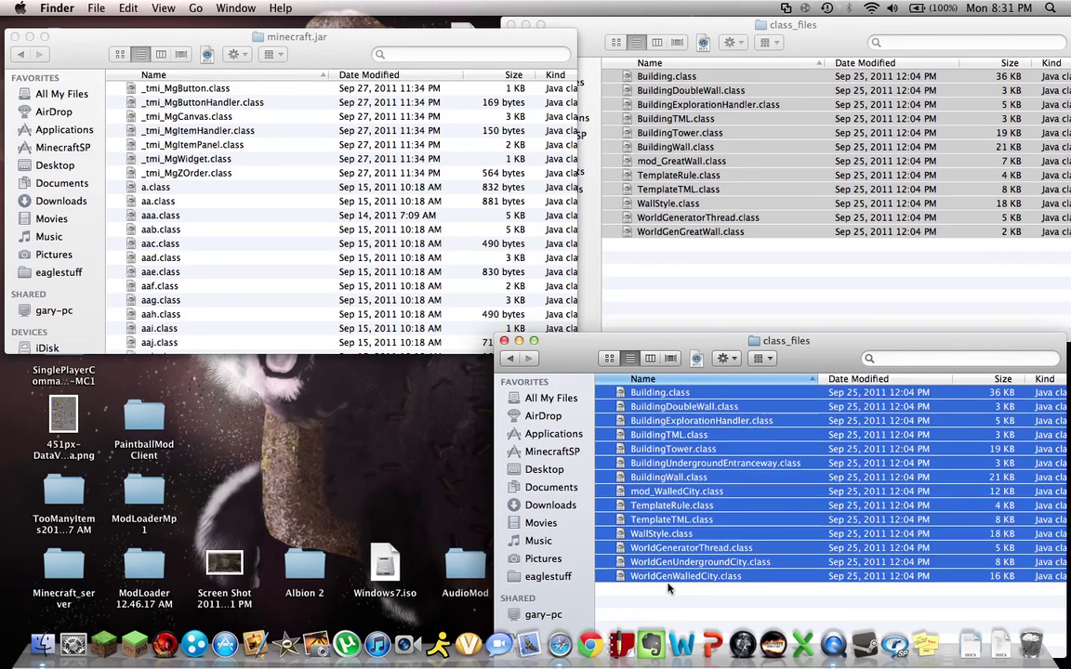
{"action": "left_click", "coordinate": [273, 258]}
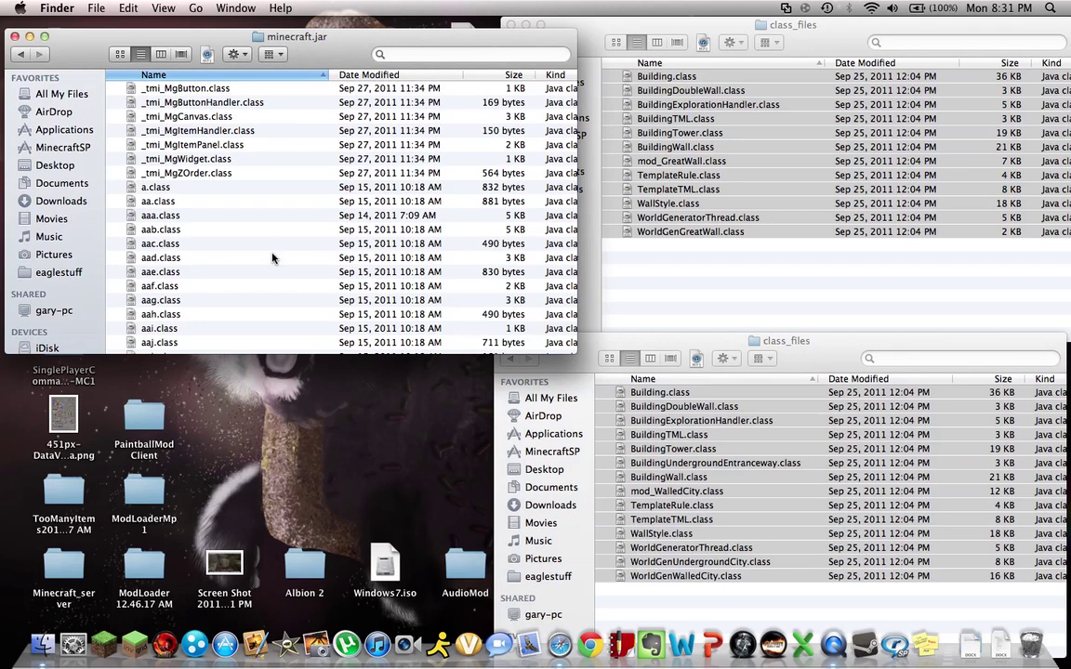
{"action": "key", "text": "super+v"}
{"action": "left_click", "coordinate": [249, 212]}
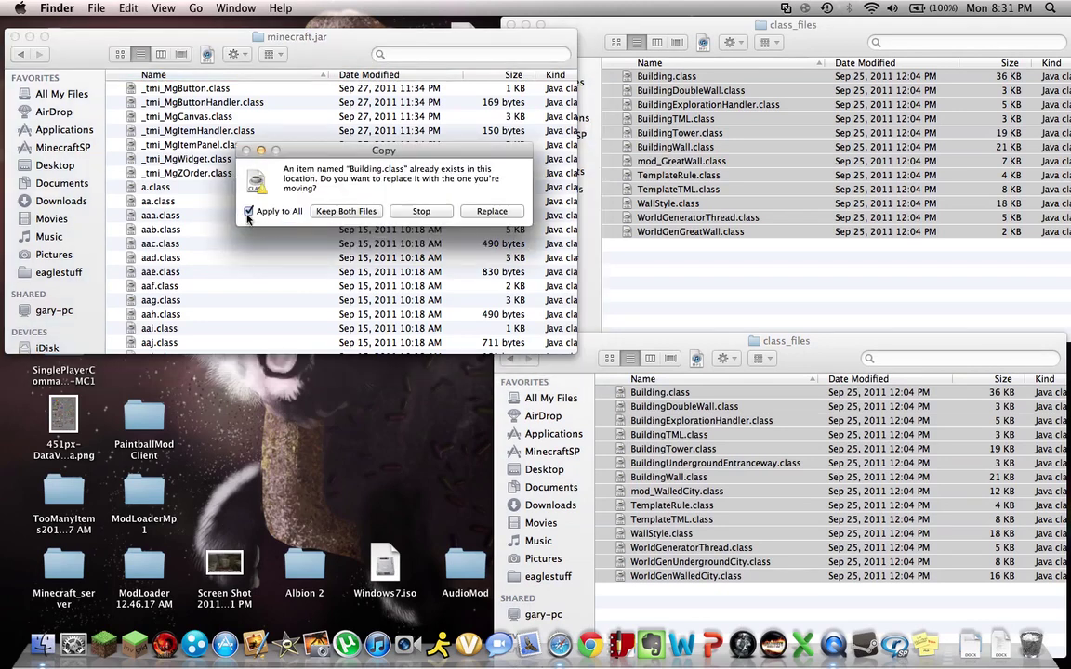
{"action": "left_click", "coordinate": [489, 211]}
Step: Close both mods' class_files windows, leaving the minecraft.jar window open
{"action": "left_click", "coordinate": [497, 342]}
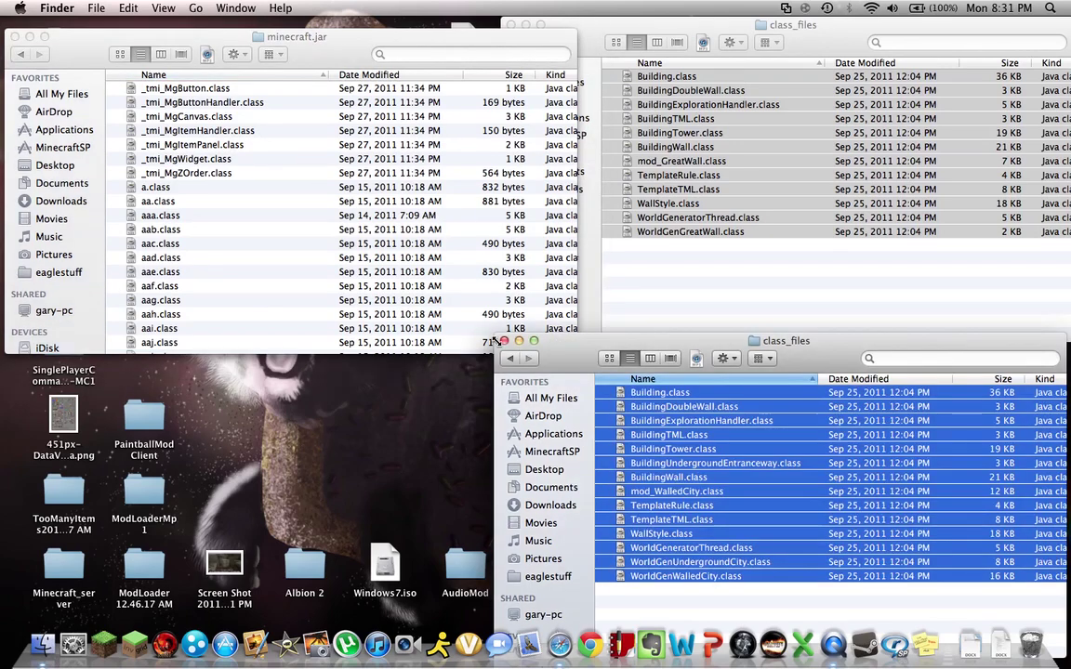
{"action": "left_click", "coordinate": [503, 341]}
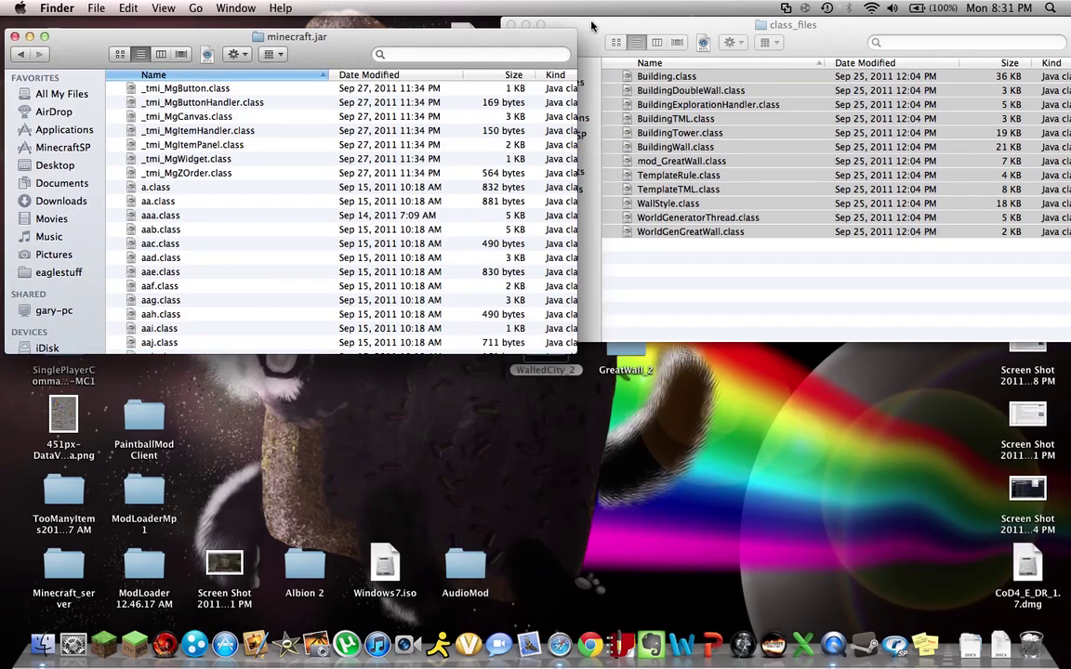
{"action": "left_click", "coordinate": [591, 22]}
{"action": "left_click", "coordinate": [511, 26]}
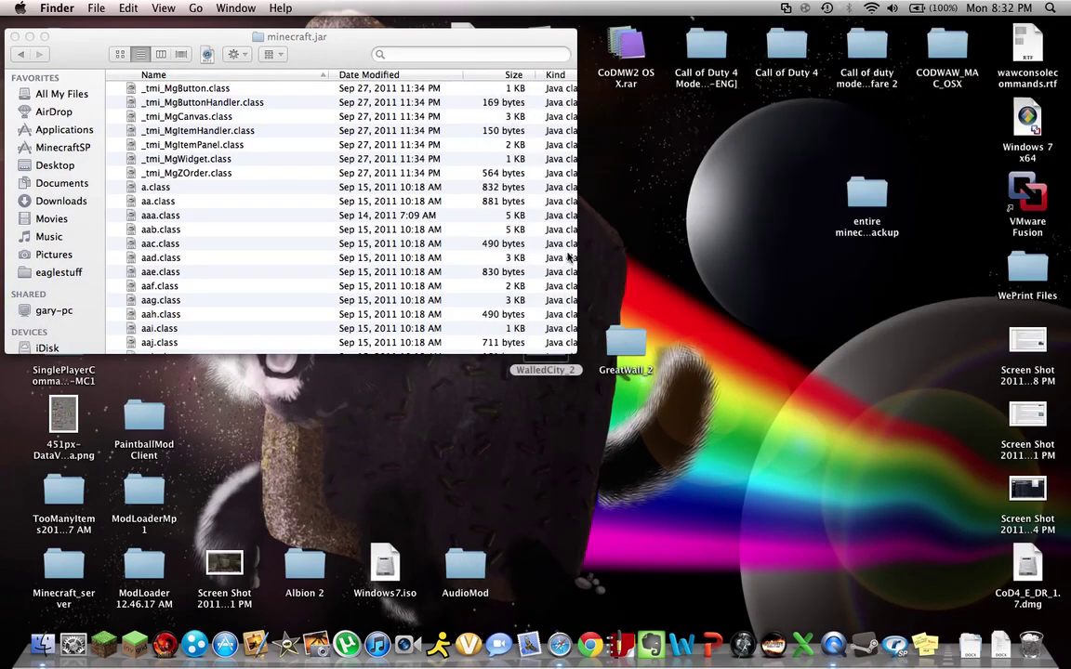
Step: Reopen the GreatWall_2 and WalledCity_2 folders from the desktop and open the resources folder inside each
{"action": "double_click", "coordinate": [630, 351]}
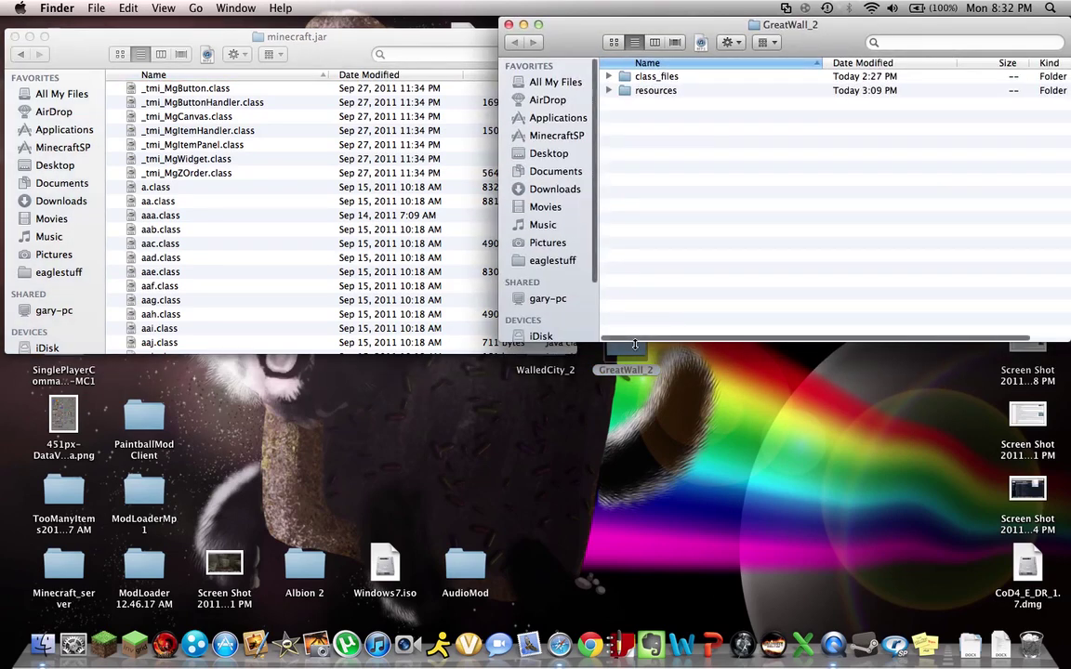
{"action": "double_click", "coordinate": [549, 368]}
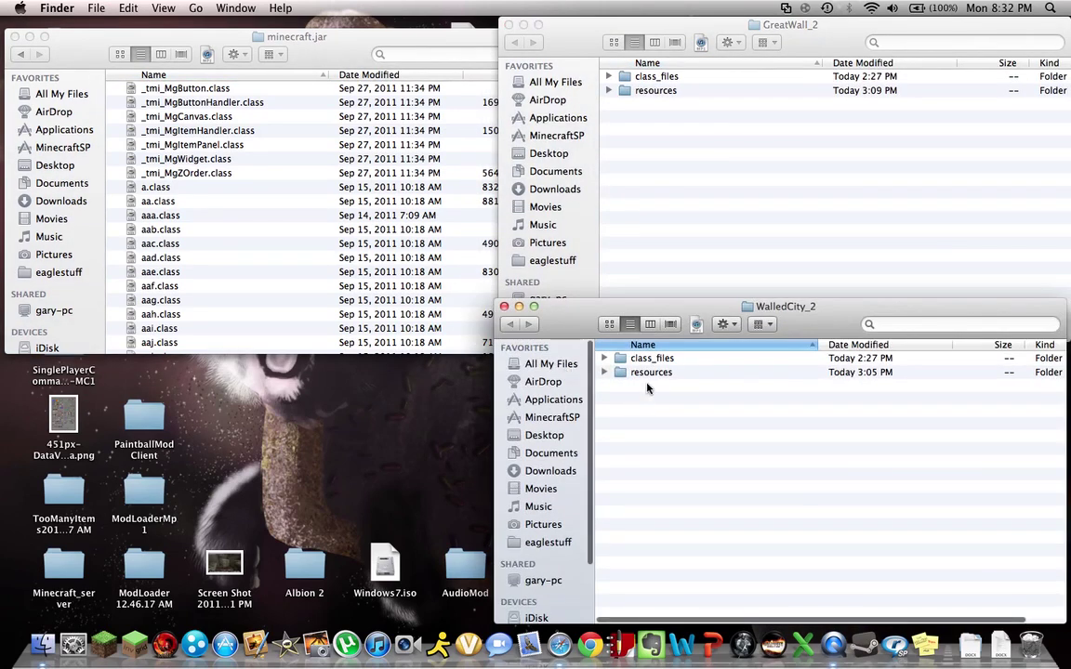
{"action": "double_click", "coordinate": [651, 373]}
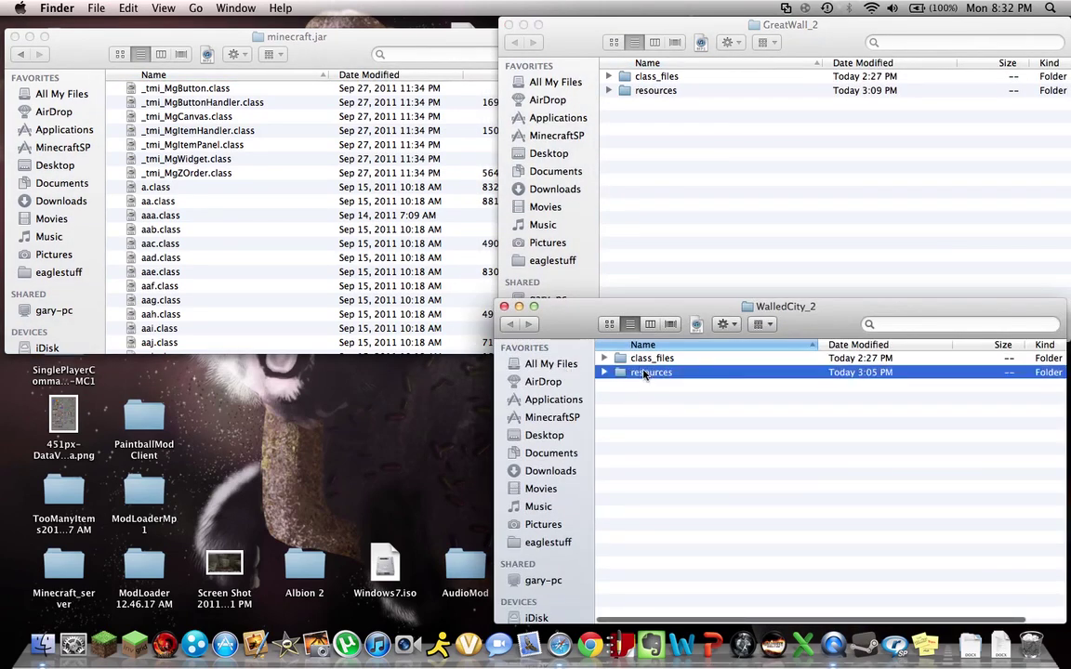
{"action": "double_click", "coordinate": [641, 91]}
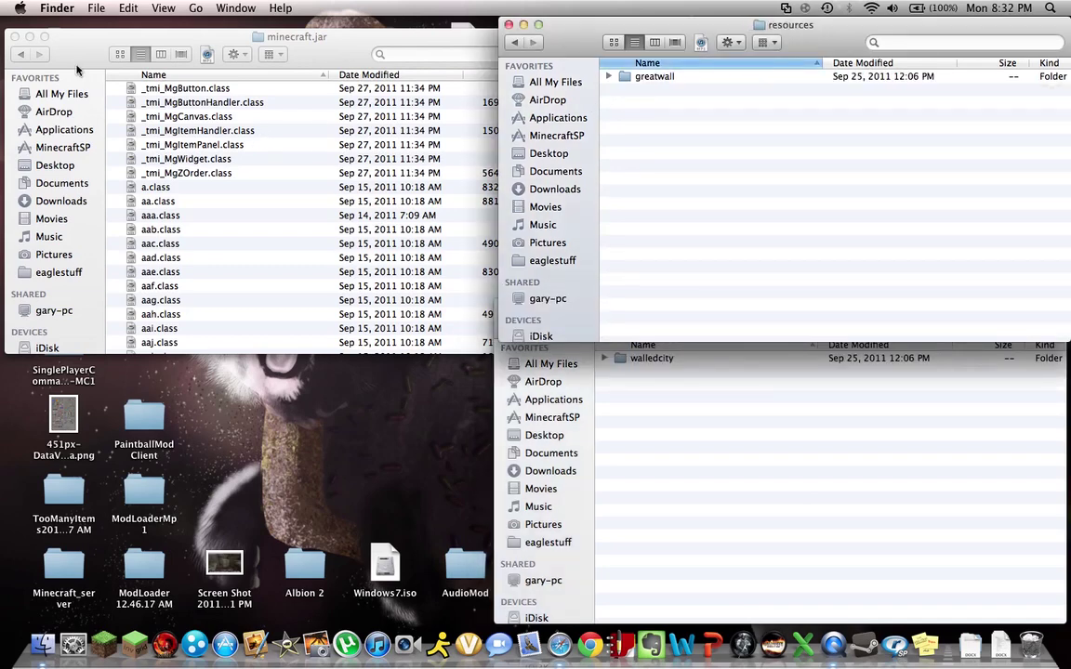
Step: Go back to the minecraft folder and move the mod's greatwall folder into its resources folder, replacing the existing one
{"action": "left_click", "coordinate": [22, 54]}
{"action": "left_click", "coordinate": [23, 54]}
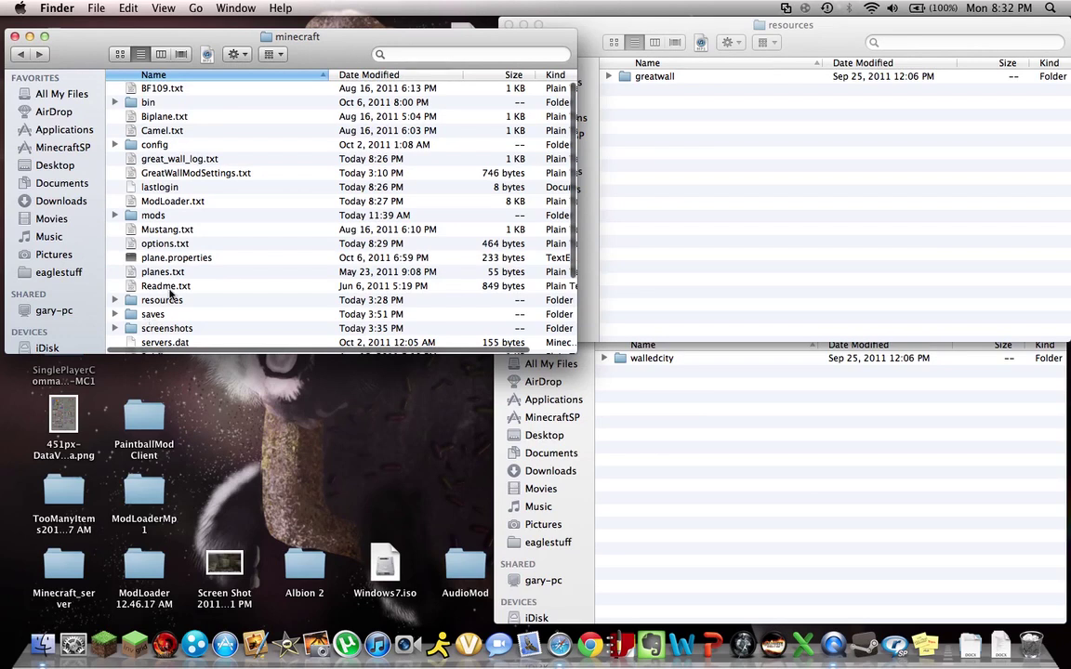
{"action": "double_click", "coordinate": [164, 301]}
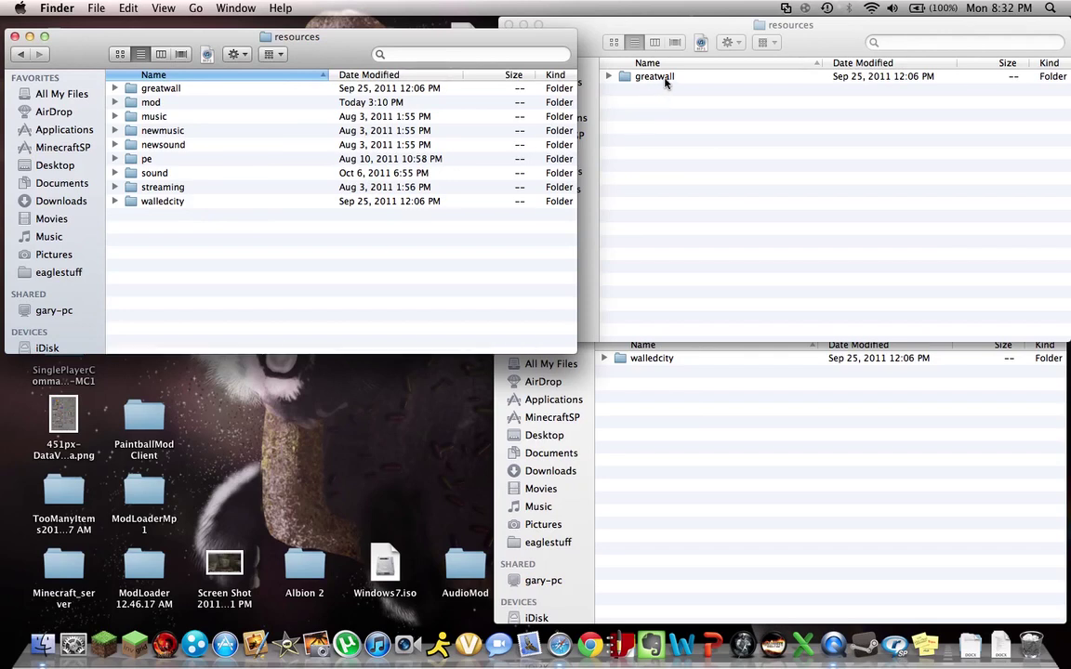
{"action": "left_click_drag", "start_coordinate": [651, 77], "coordinate": [307, 238]}
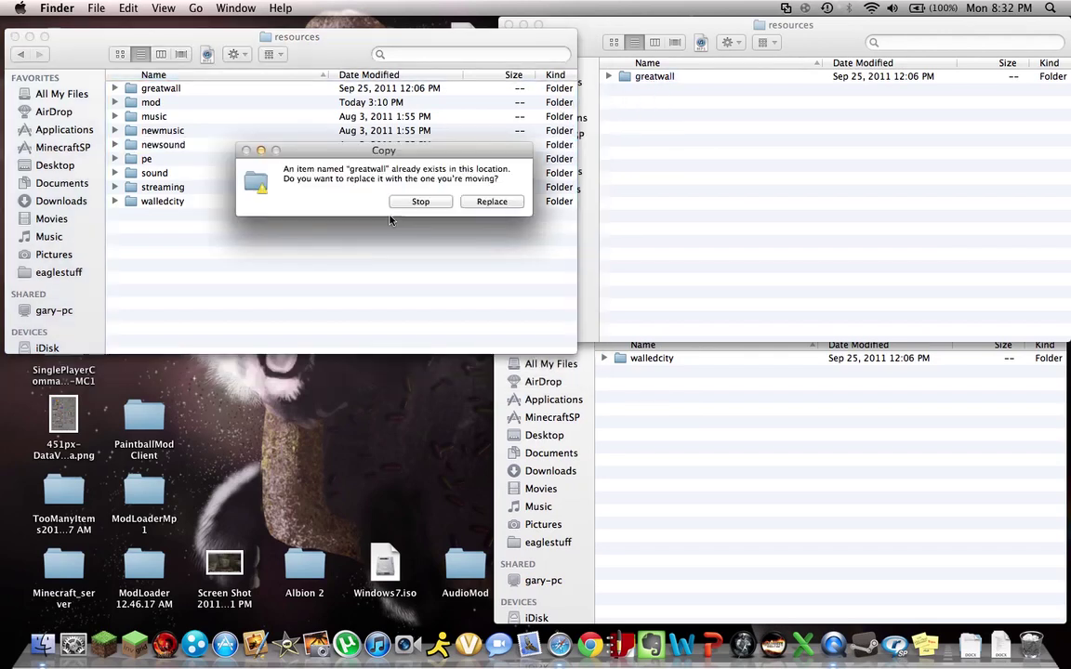
{"action": "left_click", "coordinate": [484, 201]}
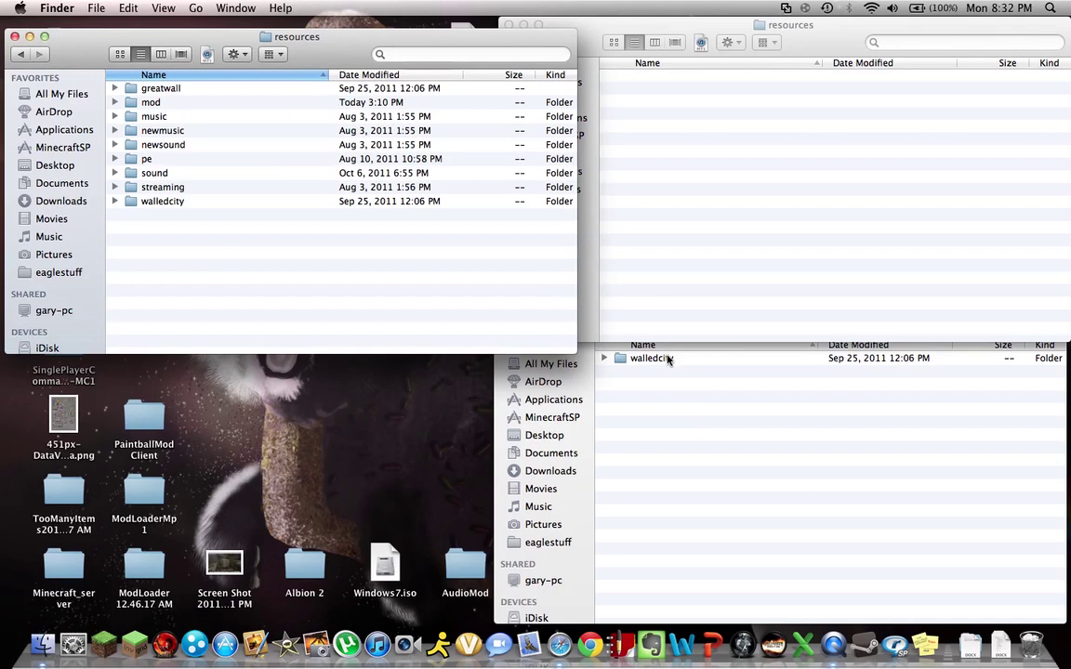
Step: Move the mod's walledcity folder into minecraft's resources folder, replacing the existing one
{"action": "left_click", "coordinate": [667, 360]}
{"action": "left_click_drag", "start_coordinate": [668, 361], "coordinate": [272, 276]}
{"action": "left_click", "coordinate": [470, 202]}
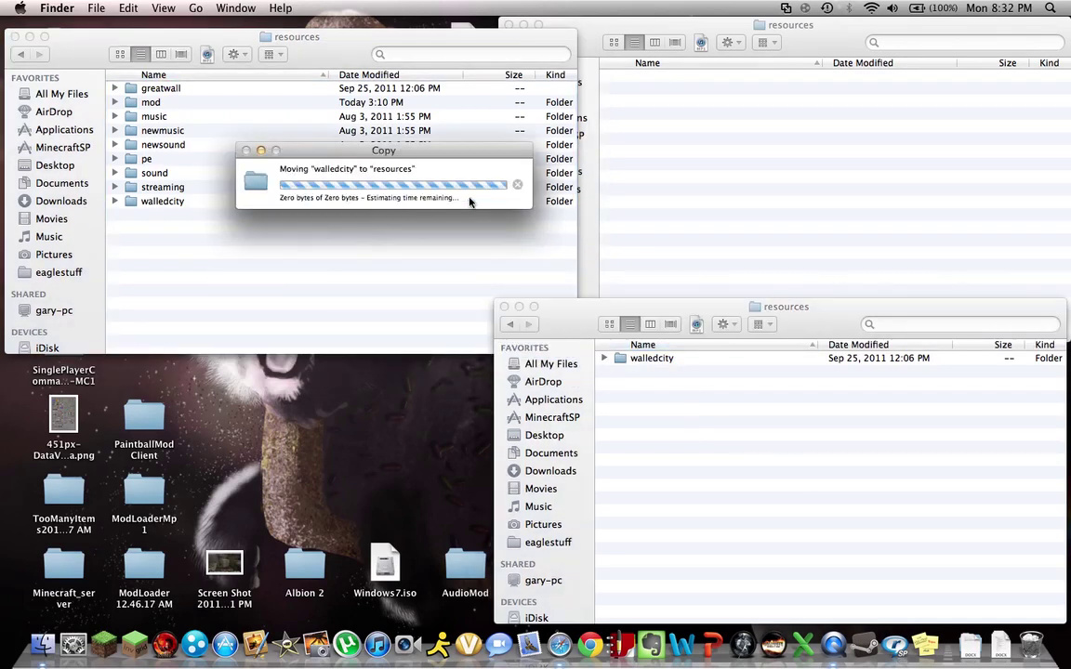
Step: Copy the walledcity folder from minecraft's resources folder back into the Walled City mod's resources folder
{"action": "left_click", "coordinate": [184, 209]}
{"action": "left_click", "coordinate": [184, 209]}
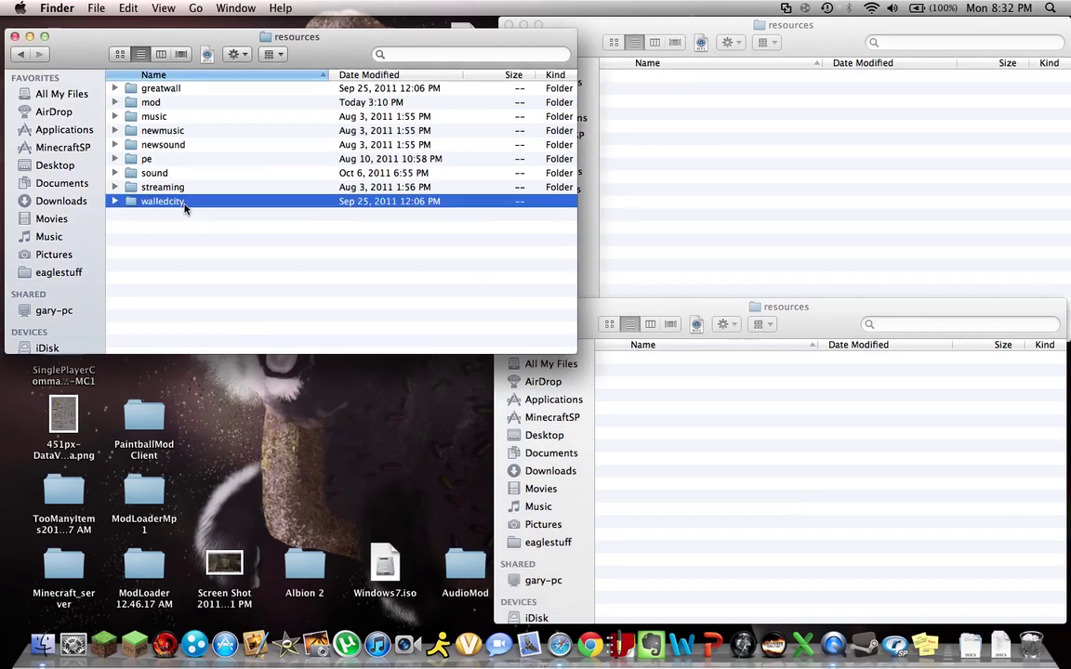
{"action": "right_click", "coordinate": [184, 209]}
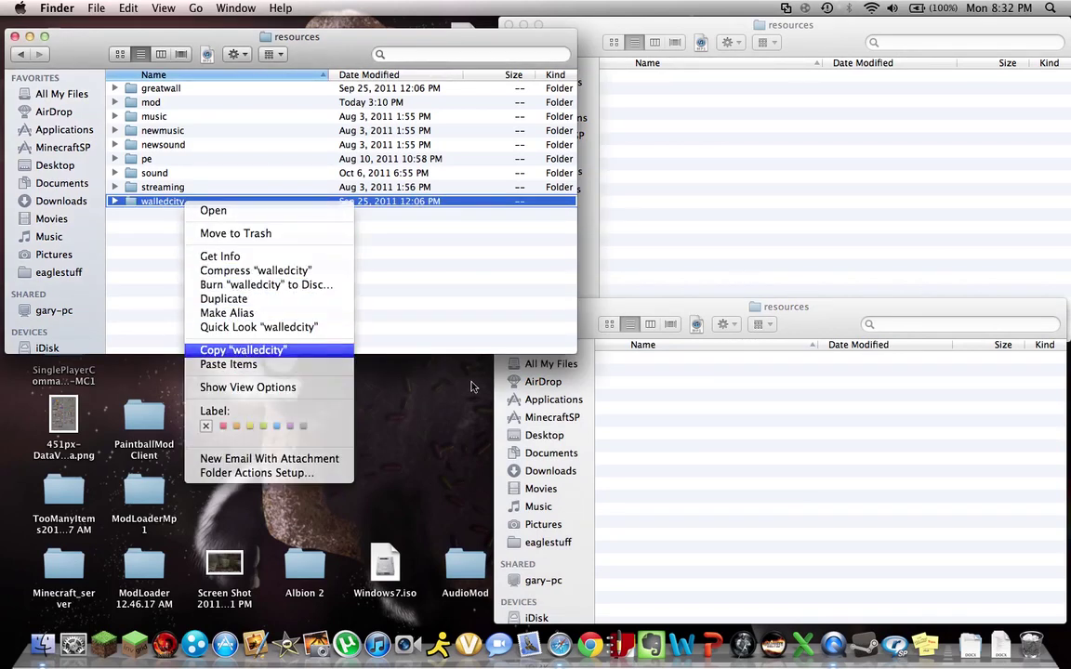
{"action": "left_click", "coordinate": [244, 351]}
{"action": "right_click", "coordinate": [753, 435]}
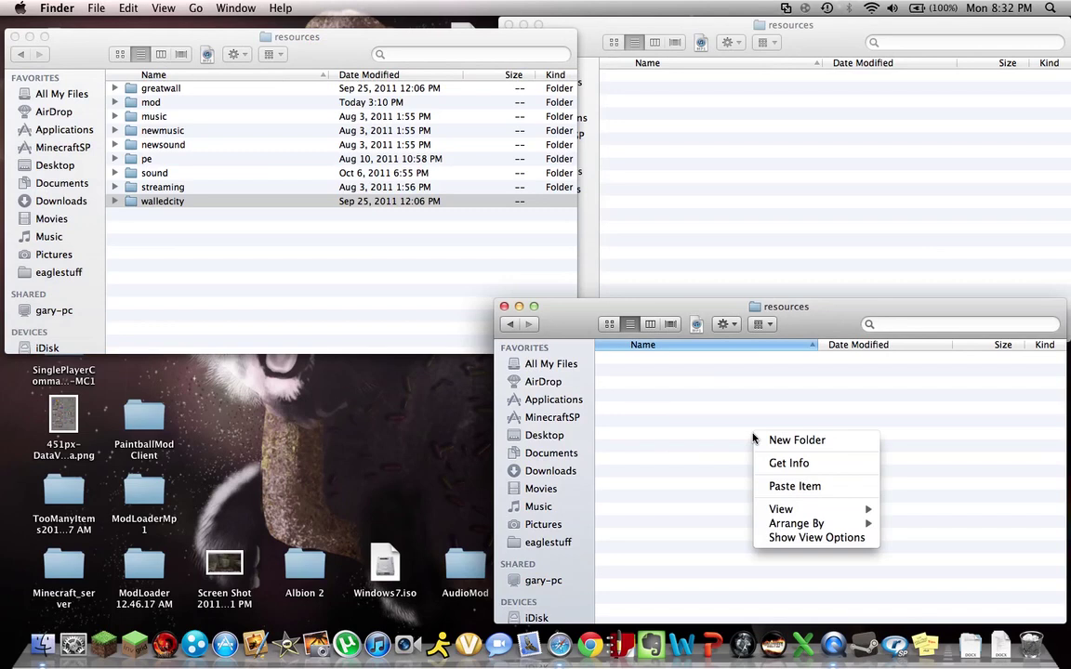
{"action": "left_click", "coordinate": [793, 487]}
{"action": "left_click", "coordinate": [149, 89]}
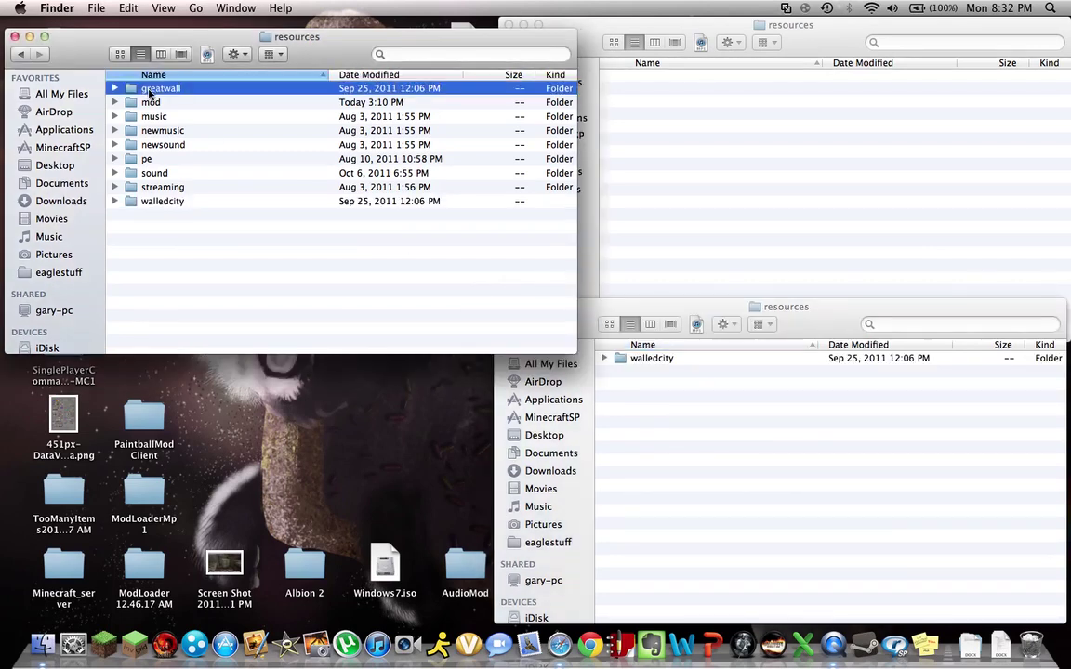
{"action": "left_click", "coordinate": [149, 89]}
{"action": "right_click", "coordinate": [152, 89]}
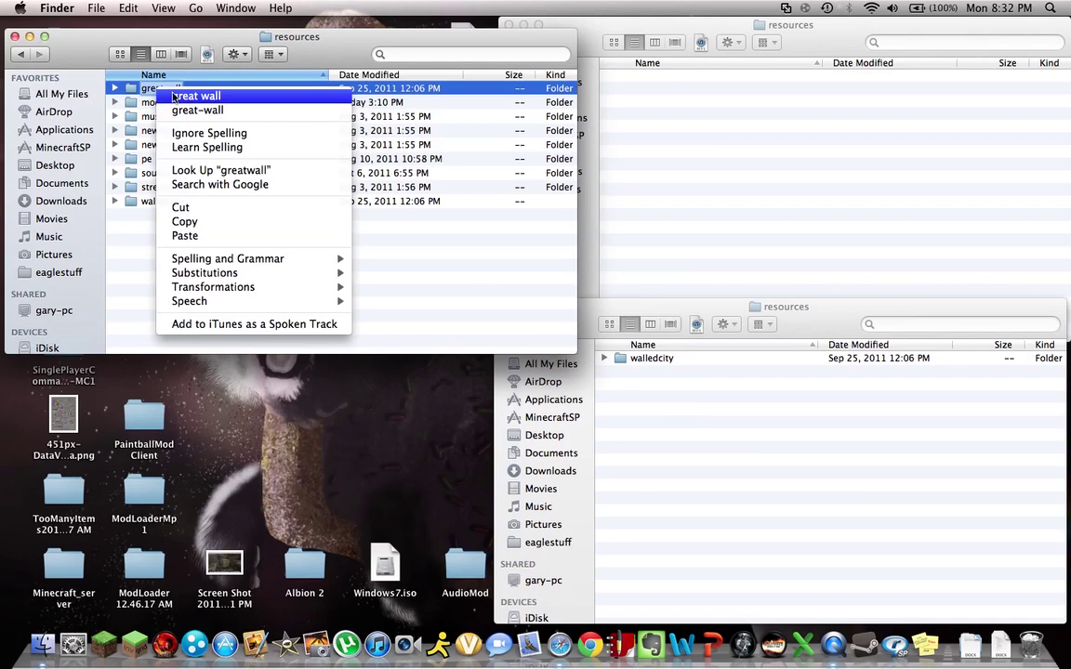
{"action": "key", "text": "Escape"}
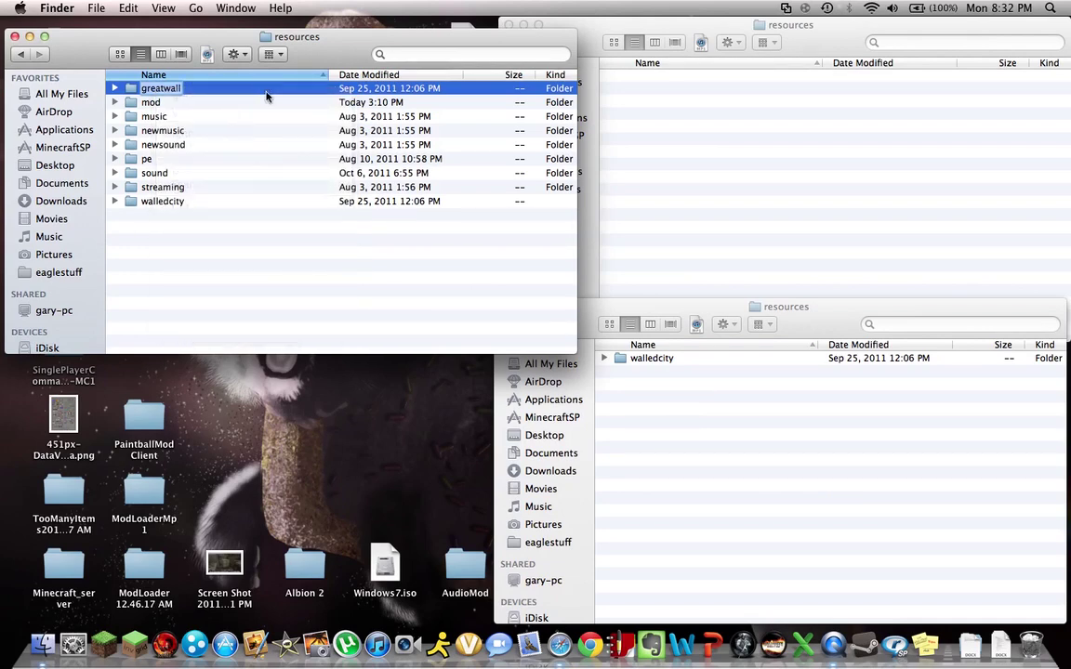
Step: Copy the greatwall folder from minecraft's resources folder back into the Great Wall mod's resources folder
{"action": "right_click", "coordinate": [268, 92]}
{"action": "left_click", "coordinate": [323, 238]}
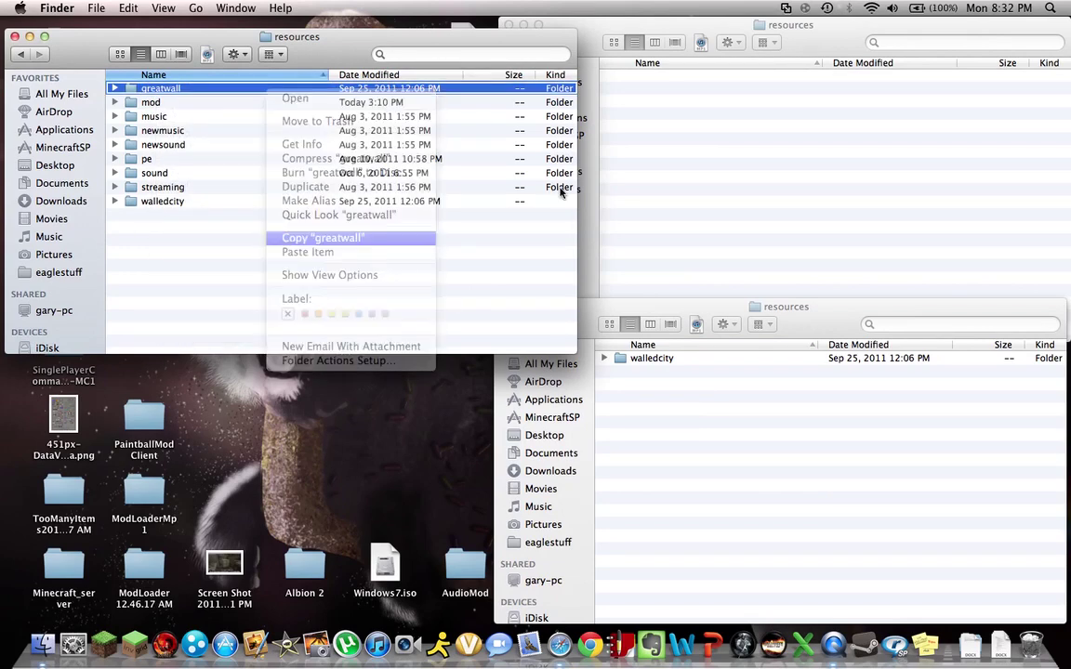
{"action": "left_click", "coordinate": [808, 118]}
{"action": "right_click", "coordinate": [808, 121]}
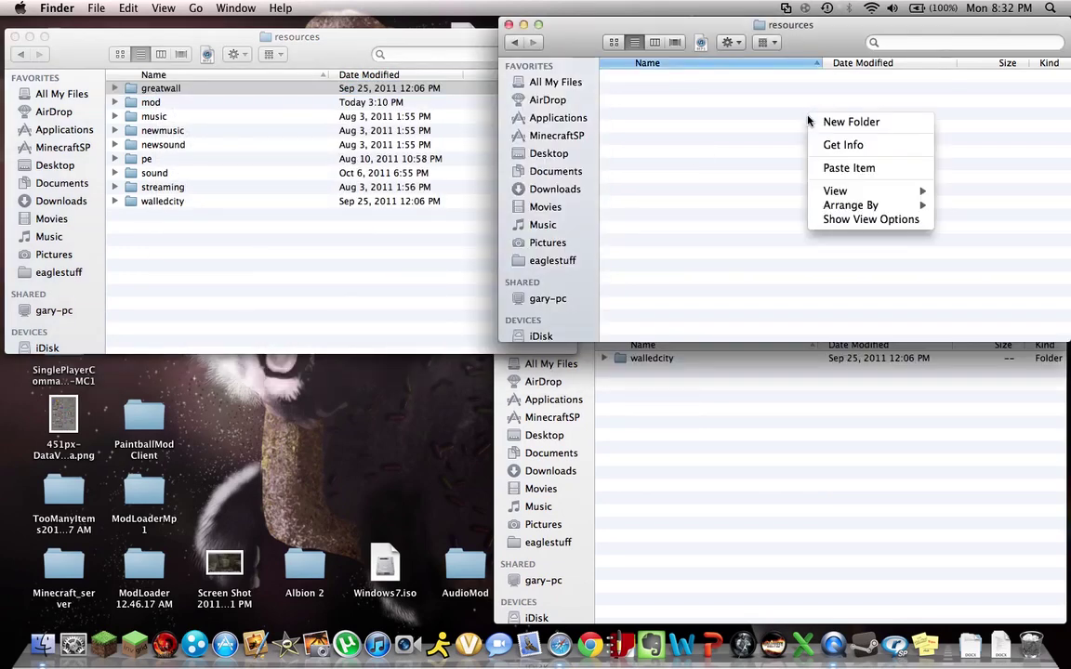
{"action": "left_click", "coordinate": [848, 168]}
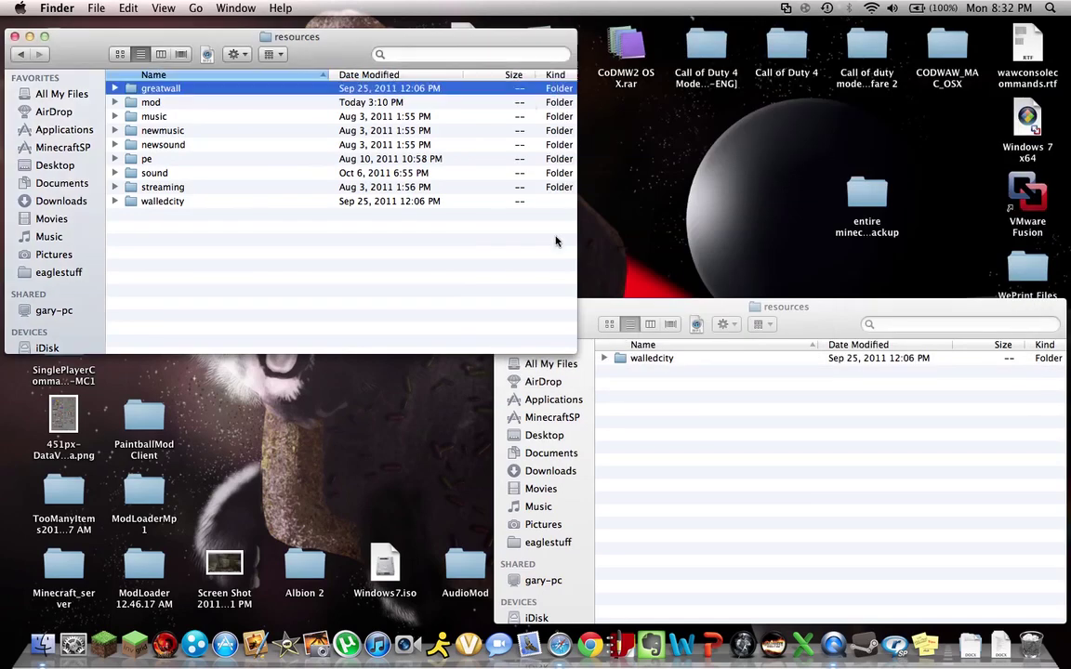
Step: Close all three open resources folder windows
{"action": "left_click", "coordinate": [508, 24]}
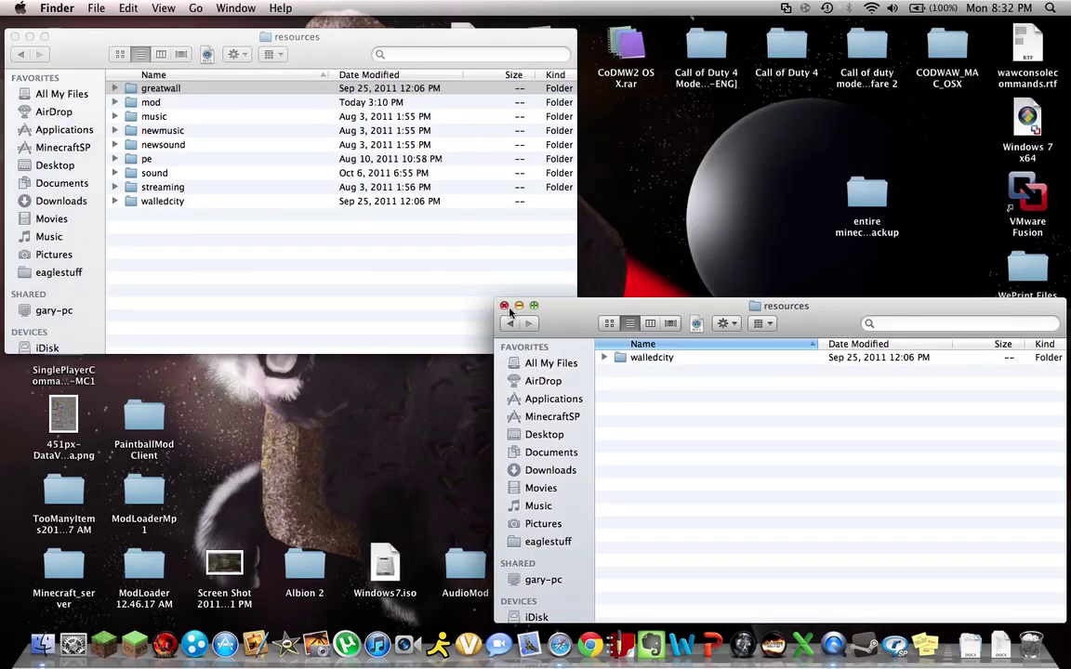
{"action": "left_click", "coordinate": [504, 305]}
{"action": "left_click", "coordinate": [13, 36]}
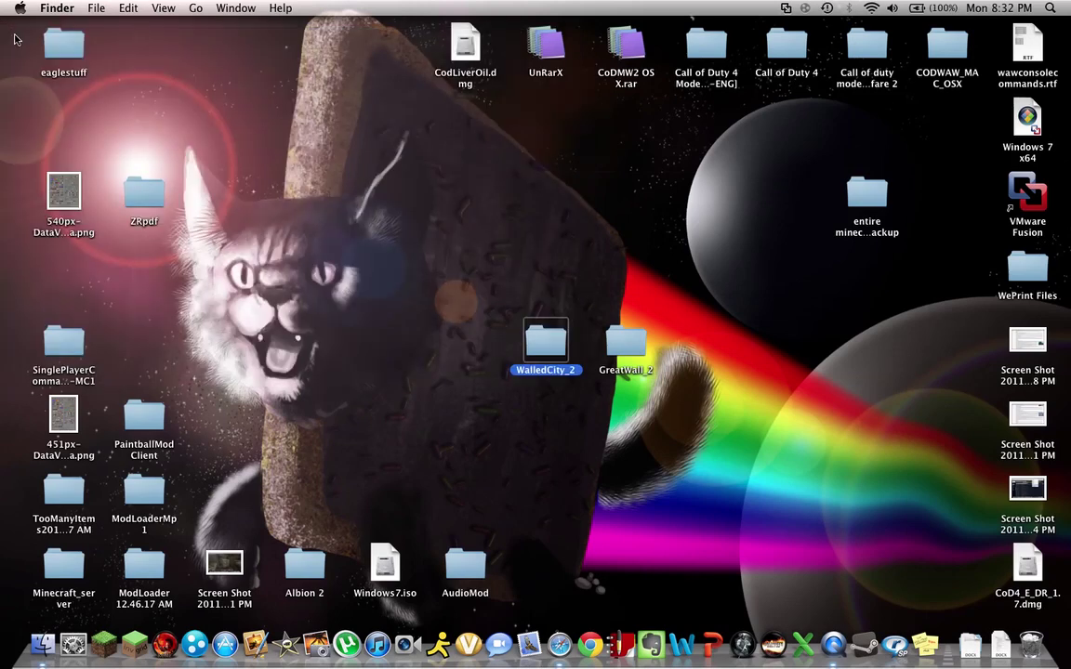
Step: Launch MinecraftSP, enter the game and load the singleplayer world "cities"
{"action": "left_click", "coordinate": [109, 651]}
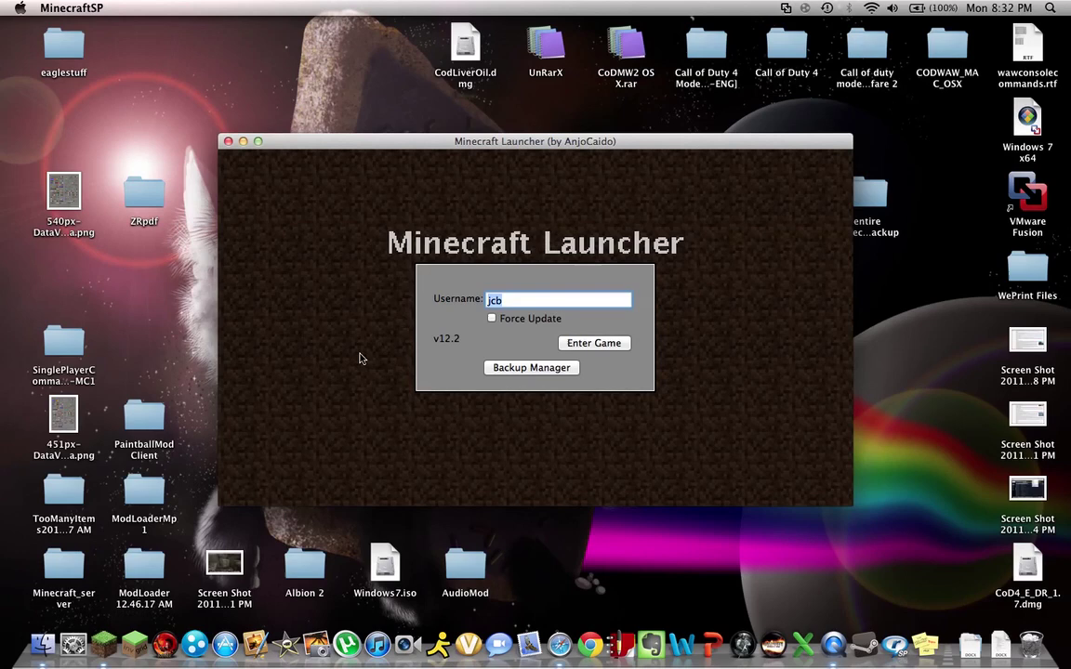
{"action": "left_click", "coordinate": [586, 344]}
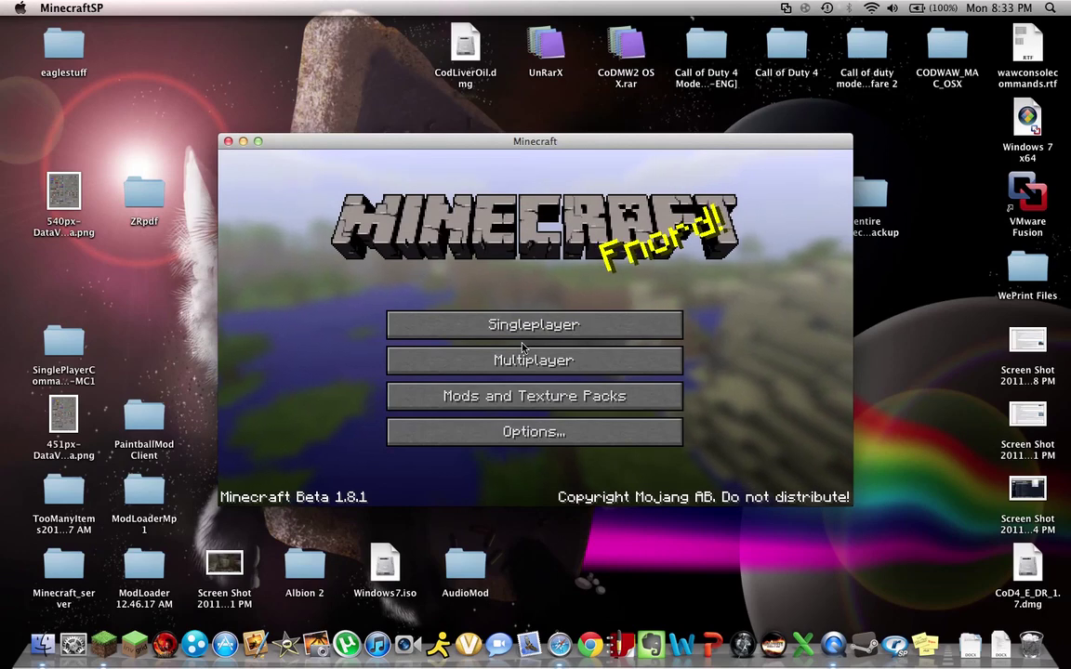
{"action": "left_click", "coordinate": [526, 327]}
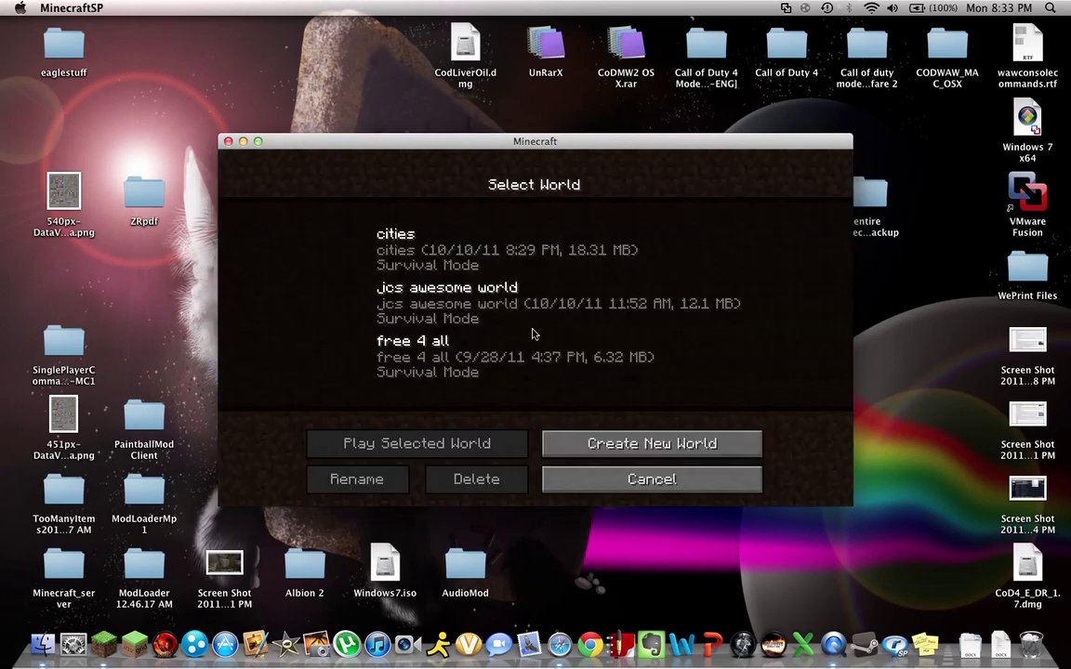
{"action": "double_click", "coordinate": [481, 253]}
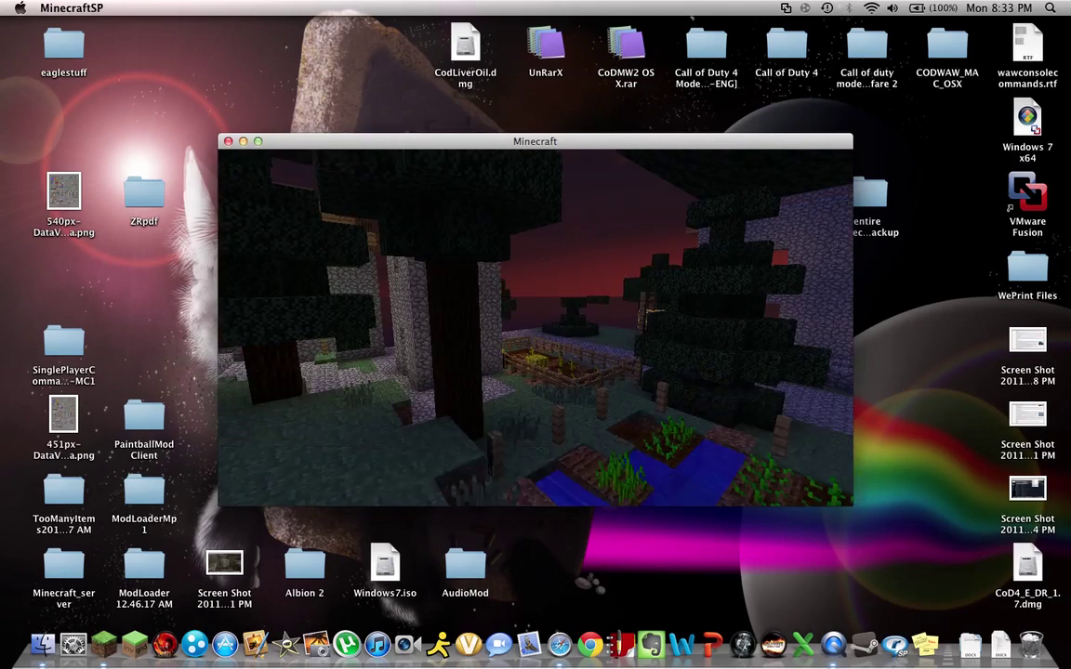
Step: View the walled city from above, then save the world and quit to the title screen
{"action": "key", "text": "space"}
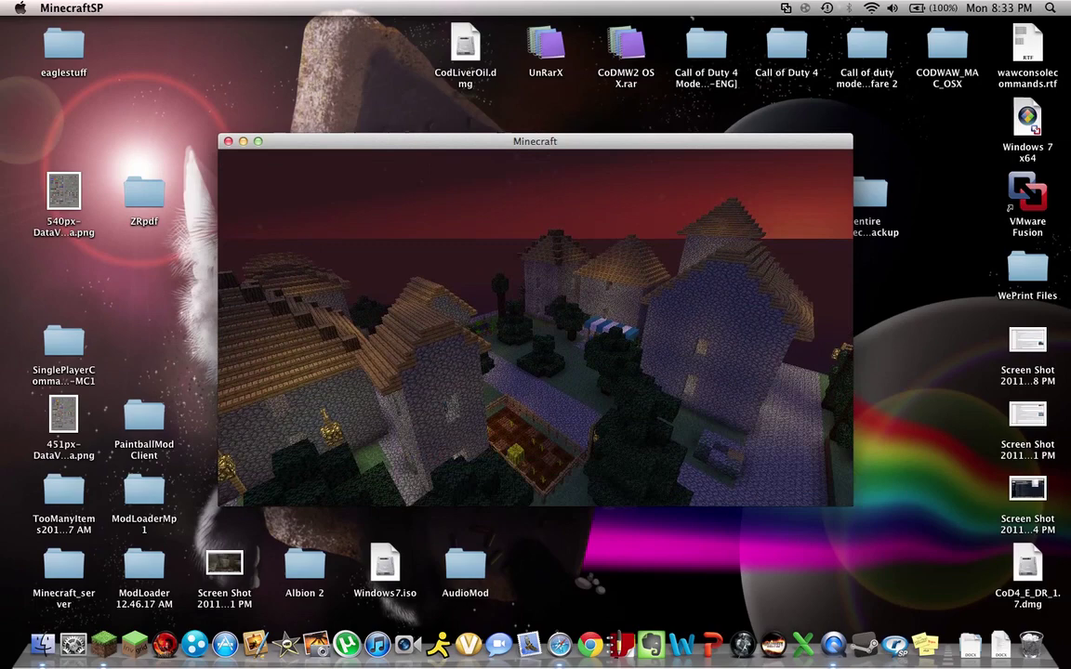
{"action": "key", "text": "Escape"}
{"action": "key", "text": "Escape"}
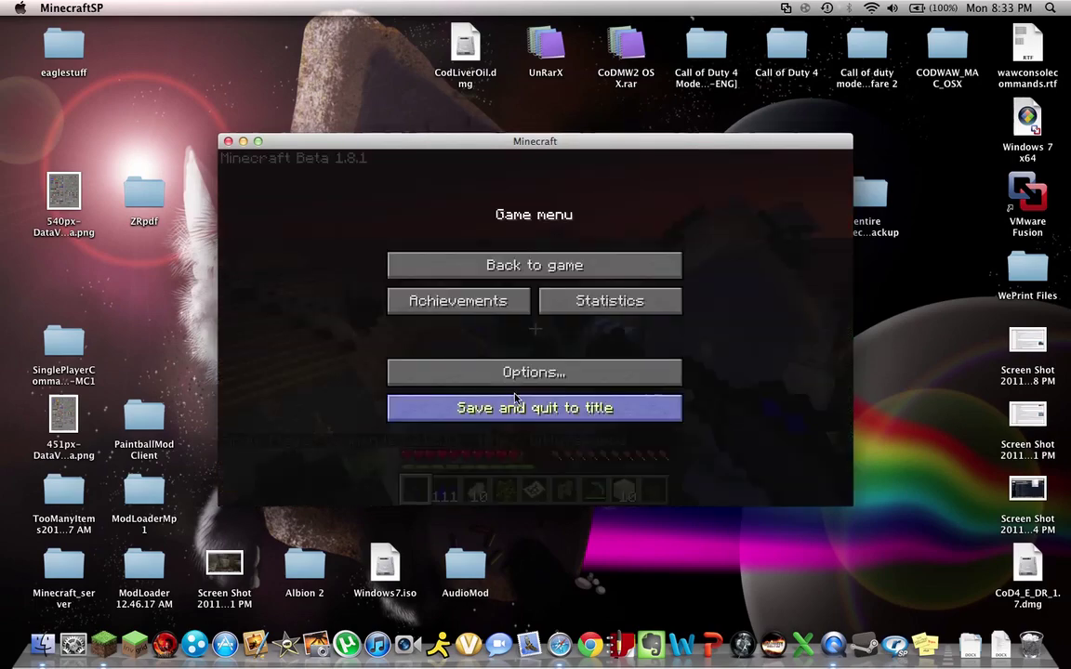
{"action": "left_click", "coordinate": [507, 402]}
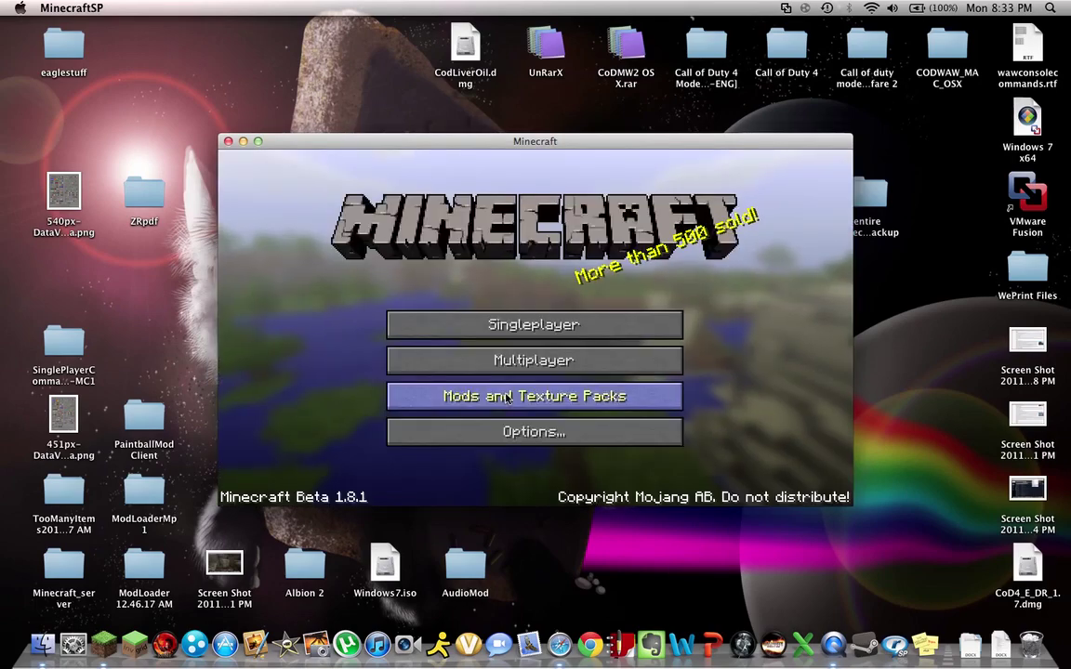
Step: Create a new singleplayer world
{"action": "left_click", "coordinate": [501, 332]}
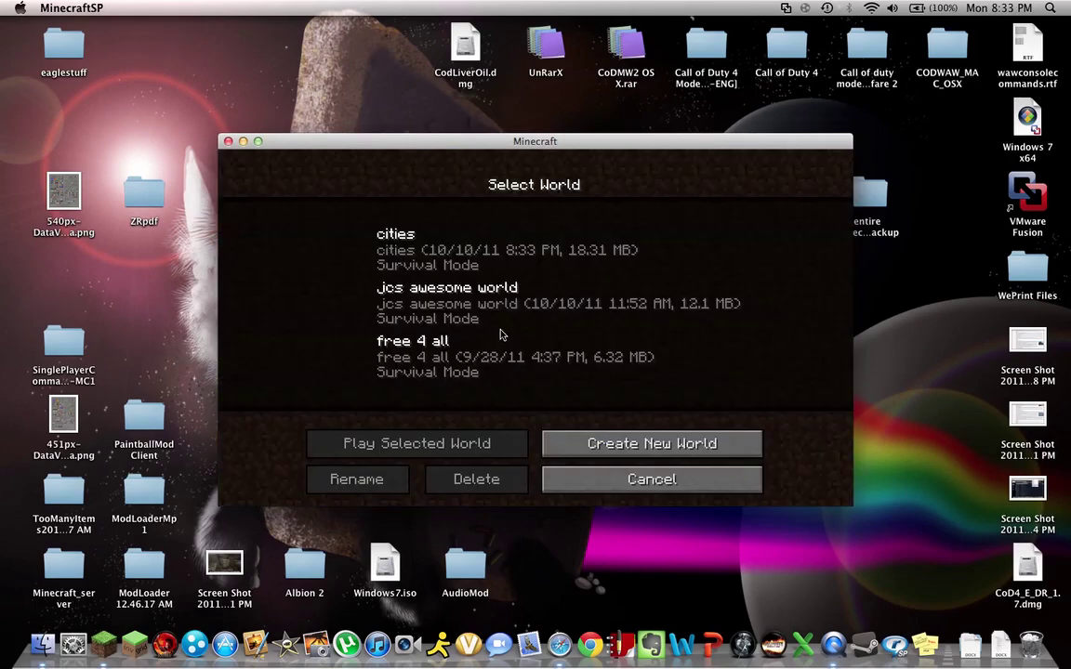
{"action": "left_click", "coordinate": [564, 445]}
{"action": "left_click", "coordinate": [491, 480]}
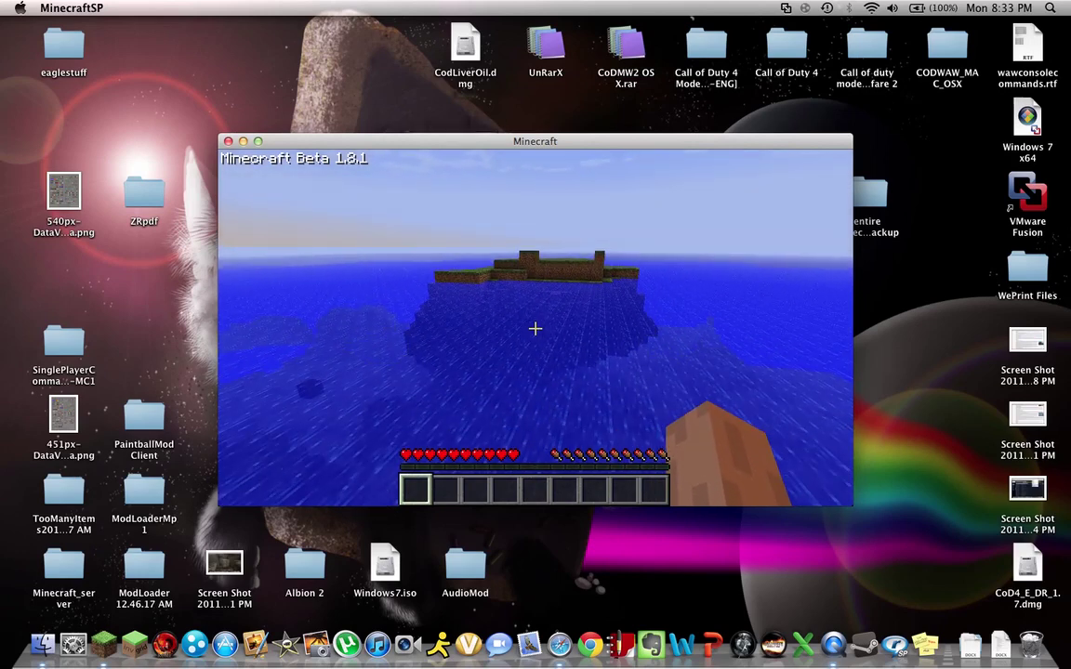
Step: Turn on flying with the fly command and set hunger to infinite with "hunger infinite"
{"action": "type", "text": "tfly"}
{"action": "key", "text": "Return"}
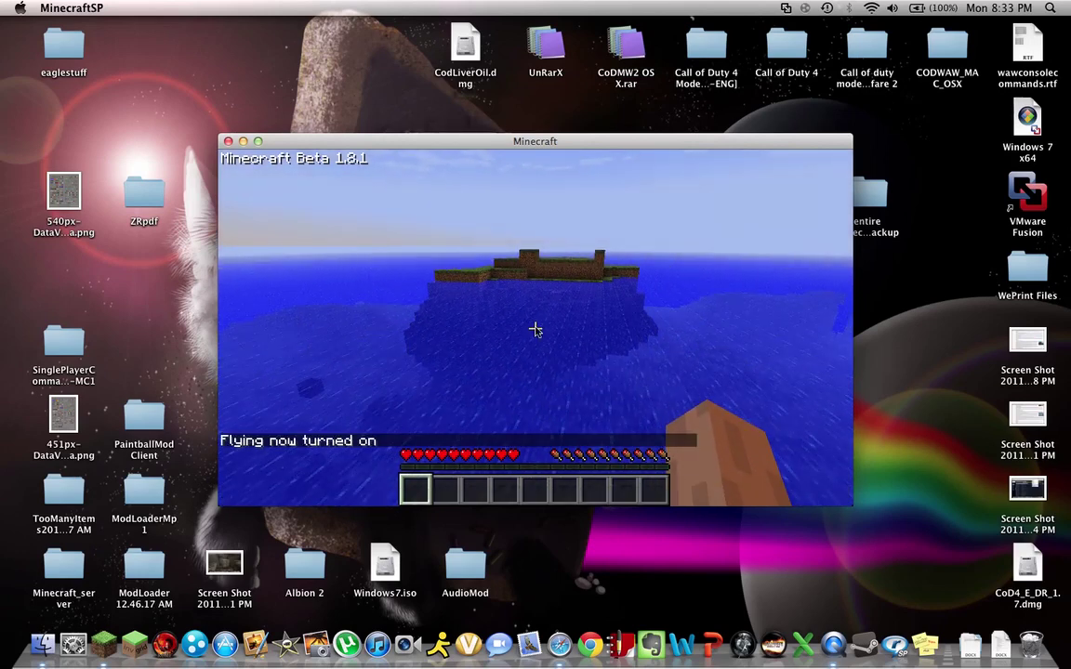
{"action": "type", "text": "thung"}
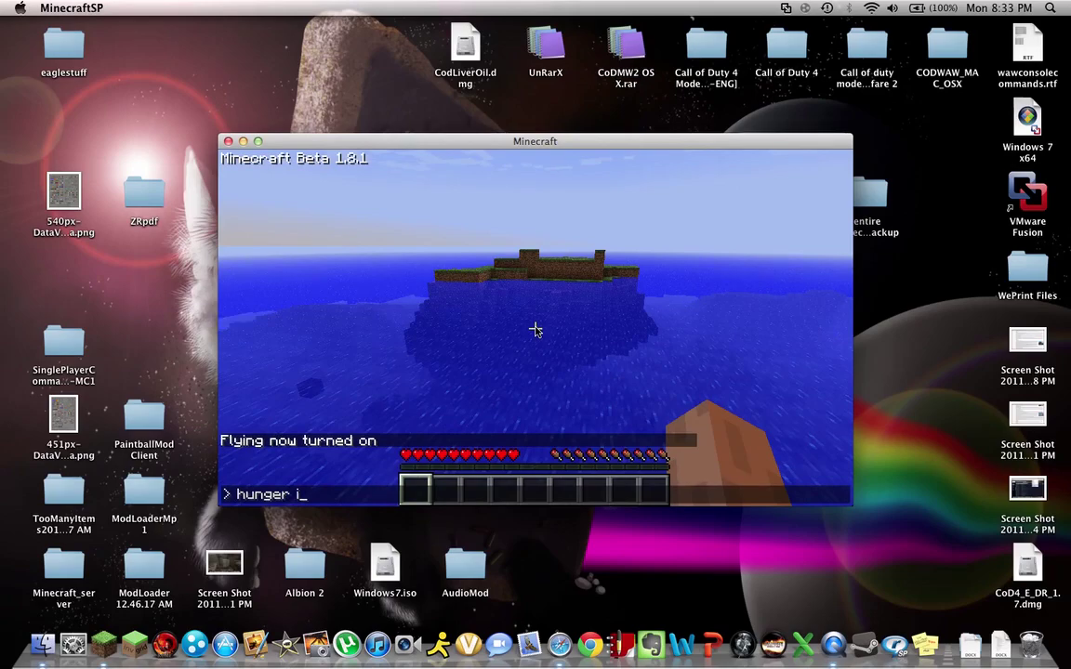
{"action": "type", "text": "er infinite"}
{"action": "key", "text": "Return"}
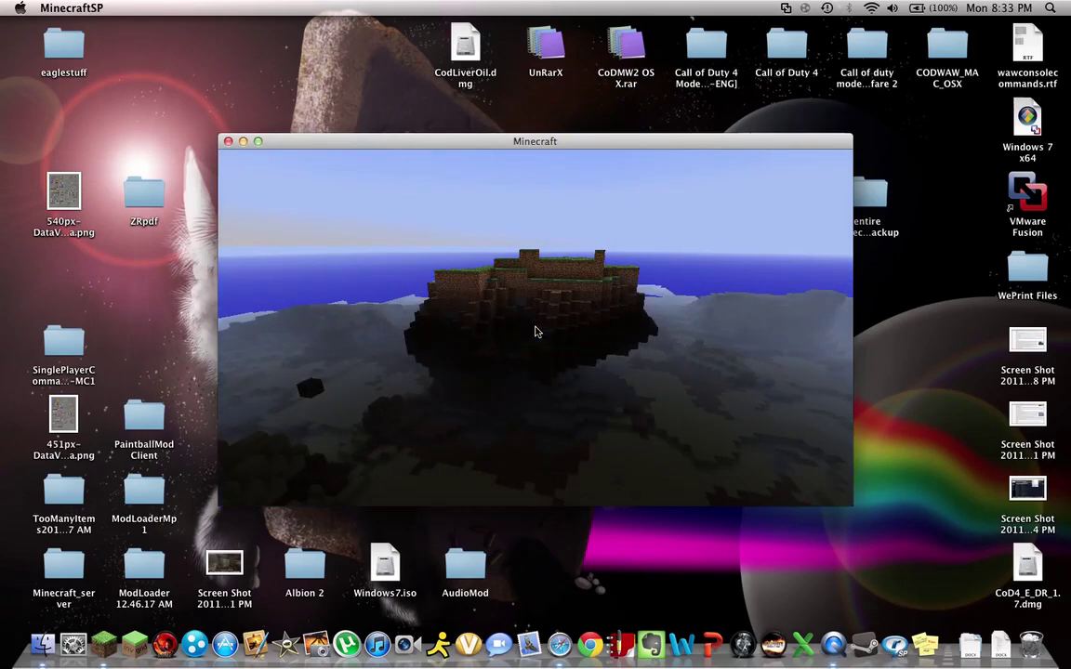
{"action": "key", "text": "t"}
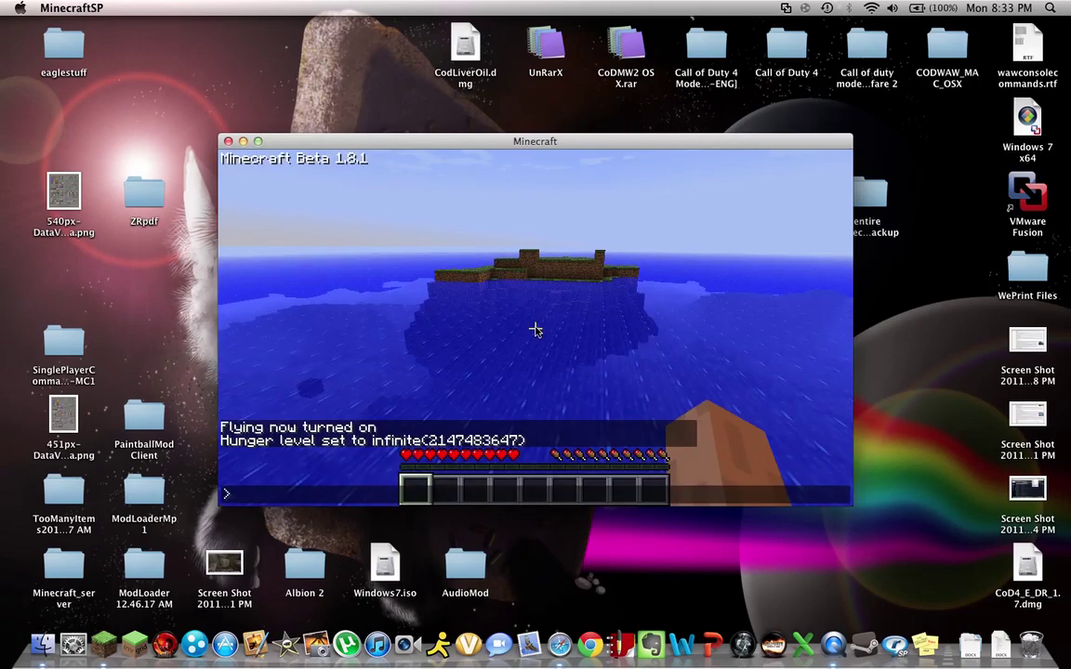
{"action": "key", "text": "Escape"}
Step: Add a map (item 358) to the inventory from the last page of the TooManyItems list
{"action": "key", "text": "F1"}
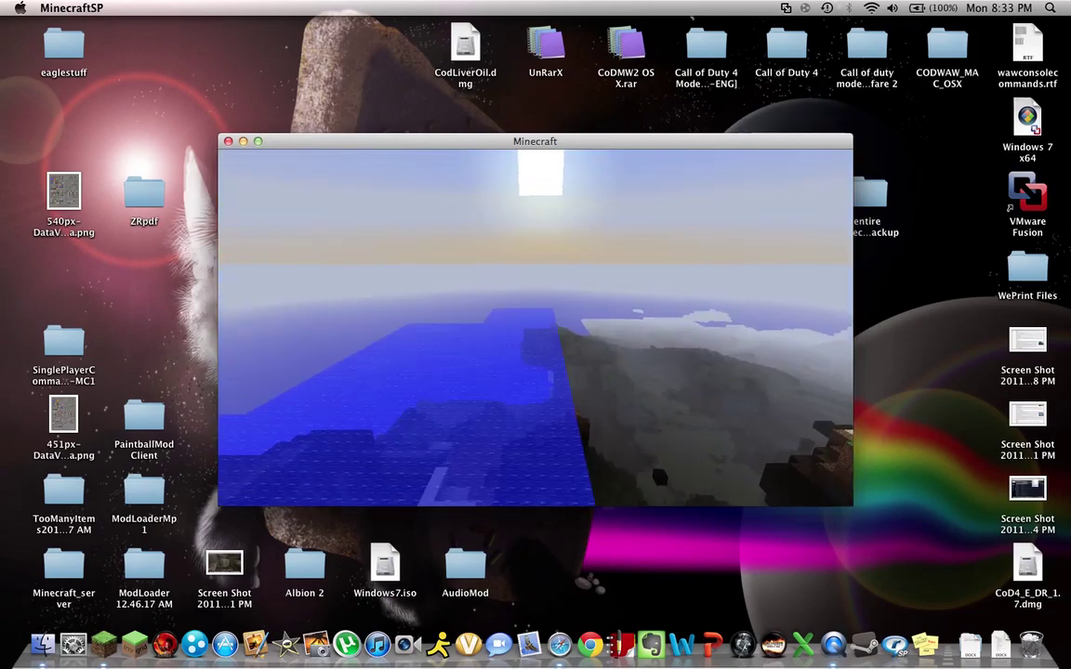
{"action": "key", "text": "F1"}
{"action": "key", "text": "e"}
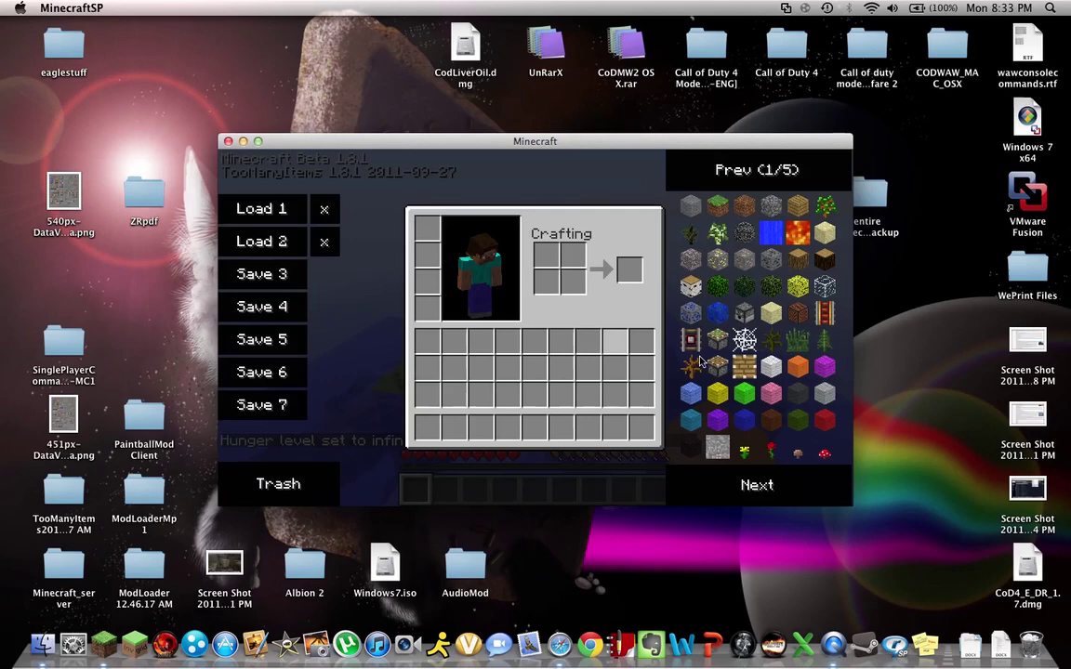
{"action": "left_click", "coordinate": [768, 176]}
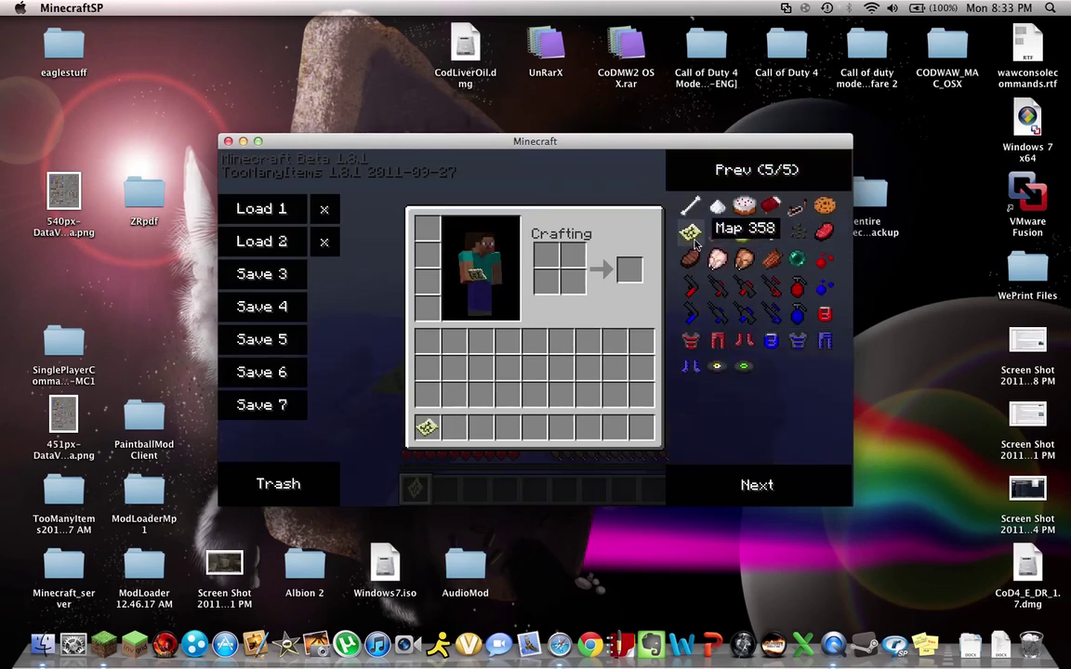
{"action": "key", "text": "e"}
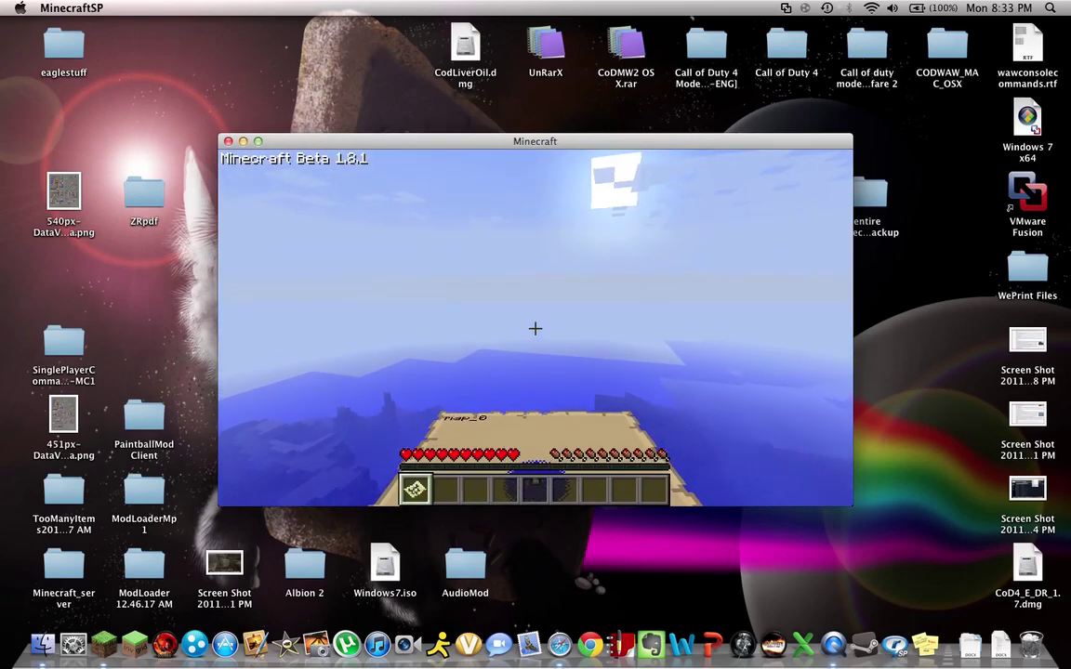
Step: Set the player speed to 5 with the setspeed command
{"action": "key", "text": "F1"}
{"action": "key", "text": "F1"}
{"action": "key", "text": "t"}
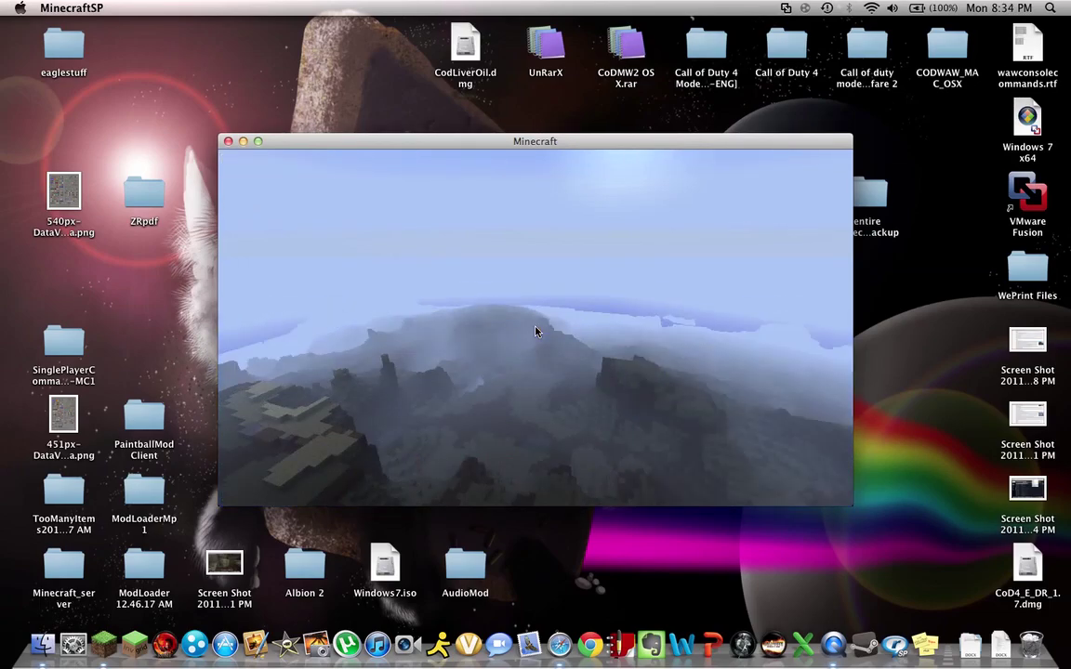
{"action": "type", "text": "se"}
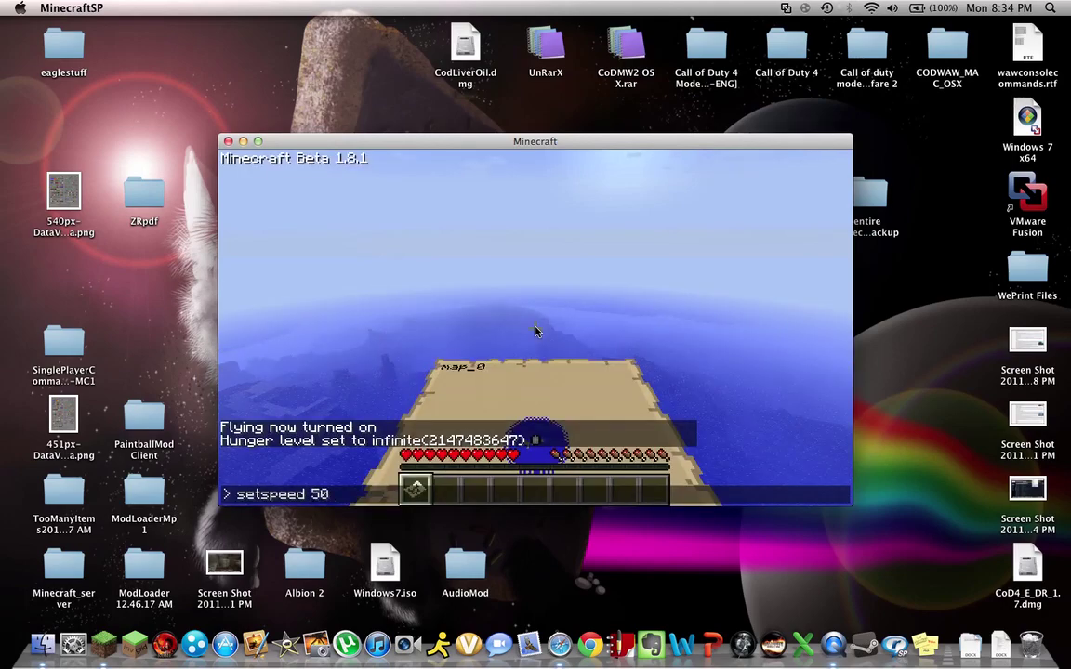
{"action": "type", "text": "tspeed 50"}
{"action": "key", "text": "BackSpace"}
{"action": "key", "text": "Return"}
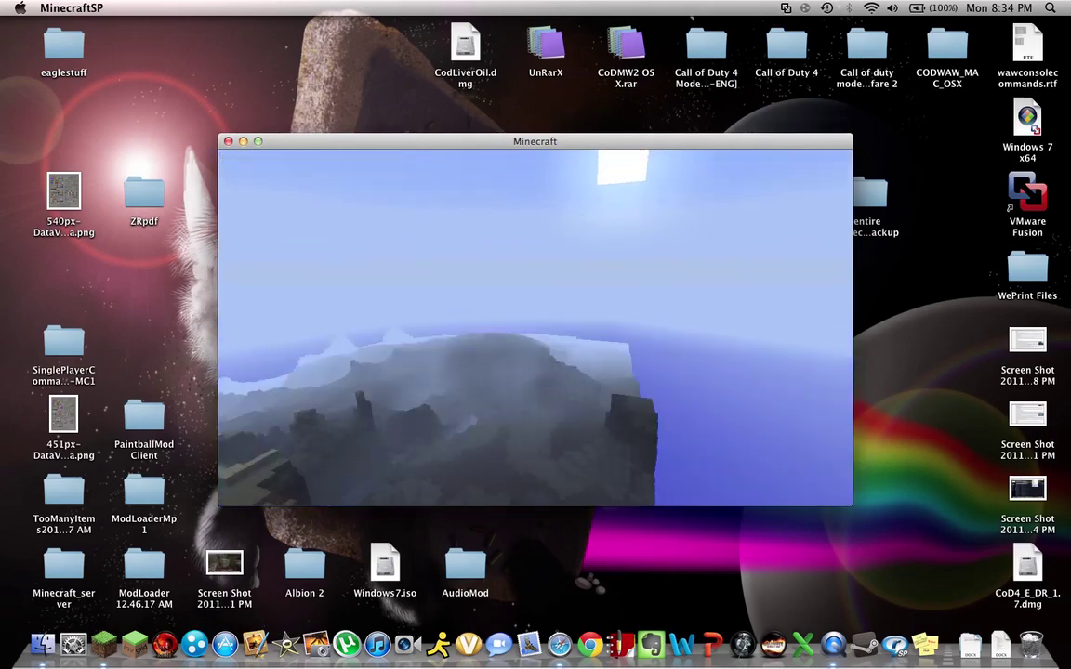
Step: Fly across the ocean with the map in hand and land on the wooded, grassy coast
{"action": "key", "text": "w"}
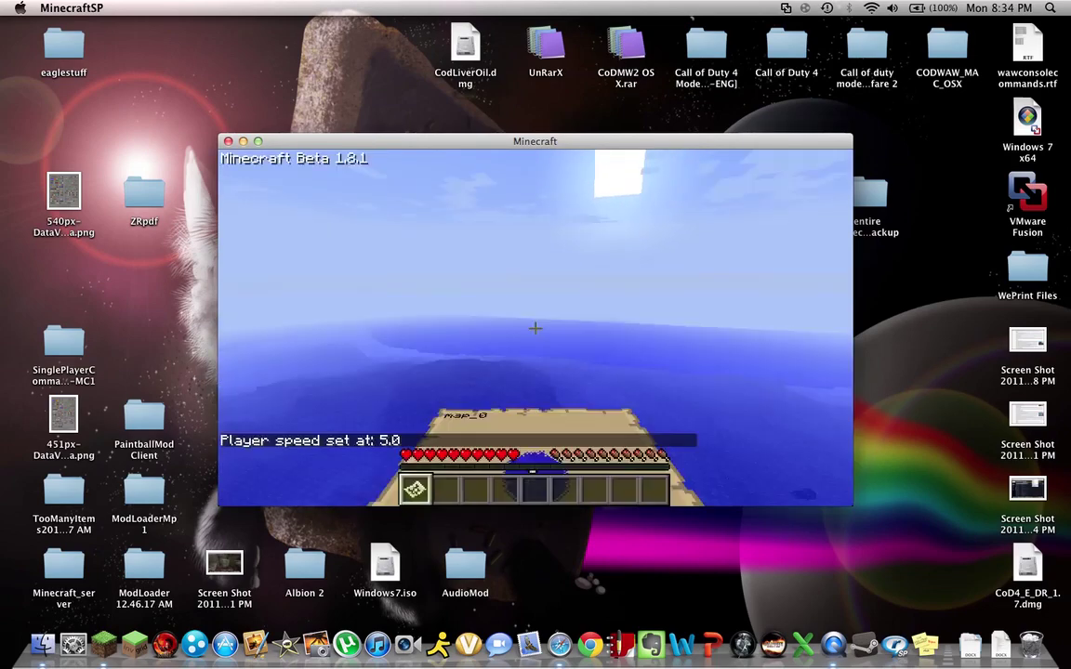
{"action": "key", "text": "w"}
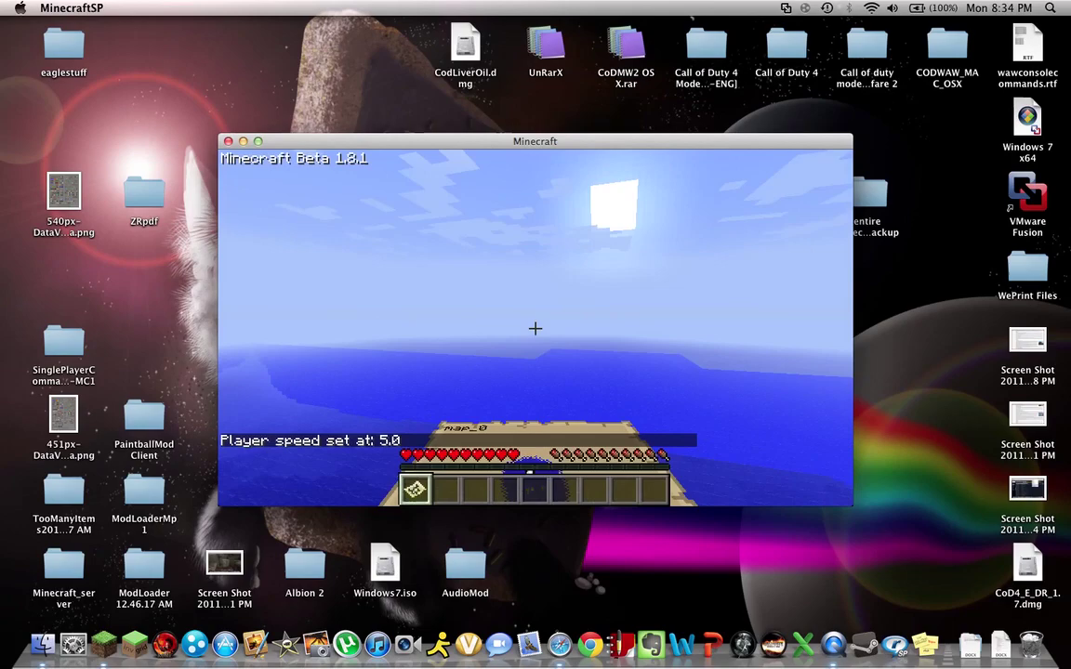
{"action": "key", "text": "w"}
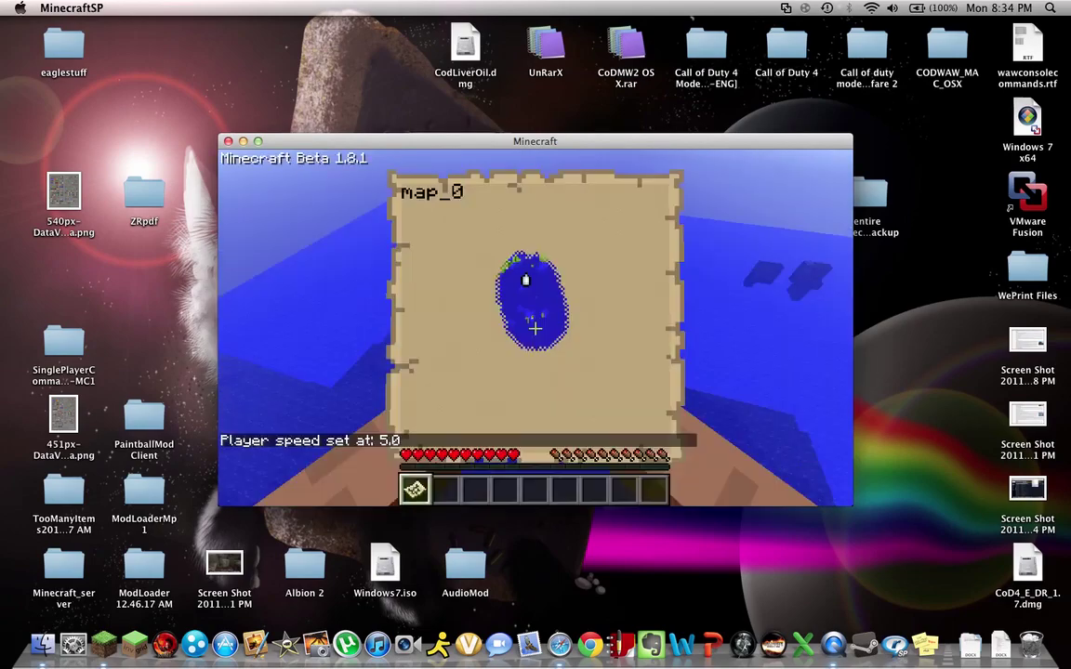
{"action": "key", "text": "w"}
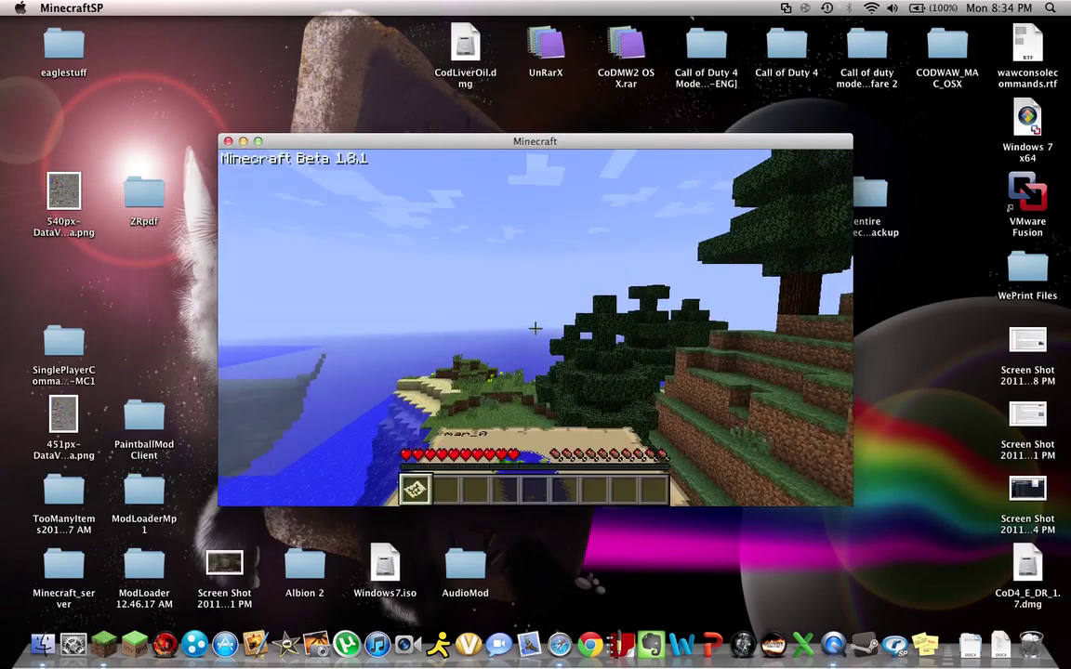
{"action": "key", "text": "space"}
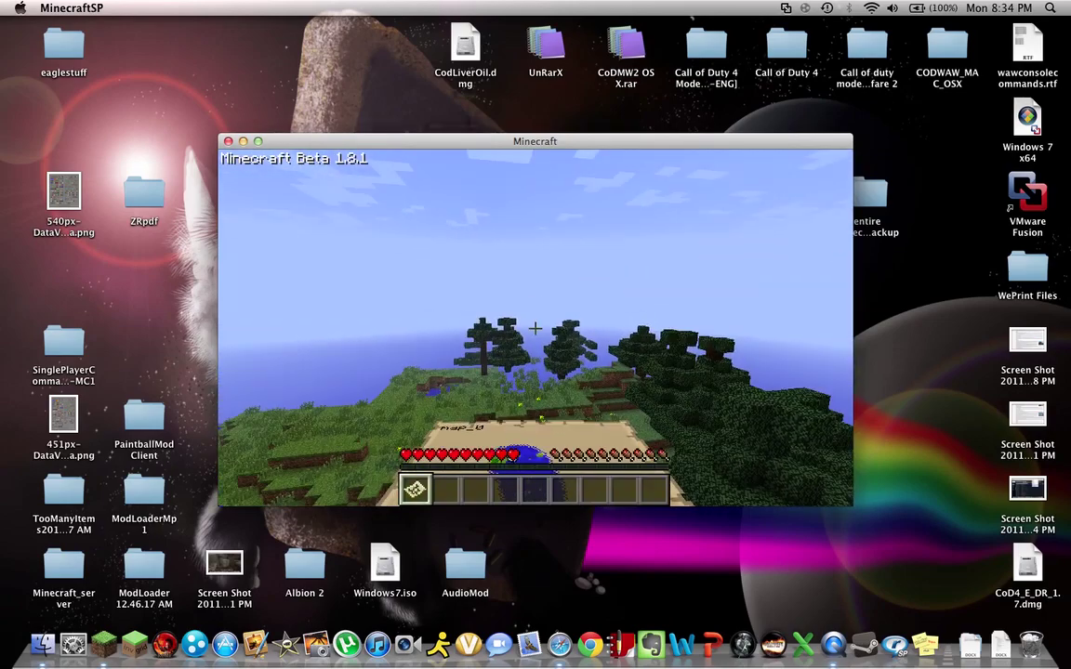
{"action": "key", "text": "s"}
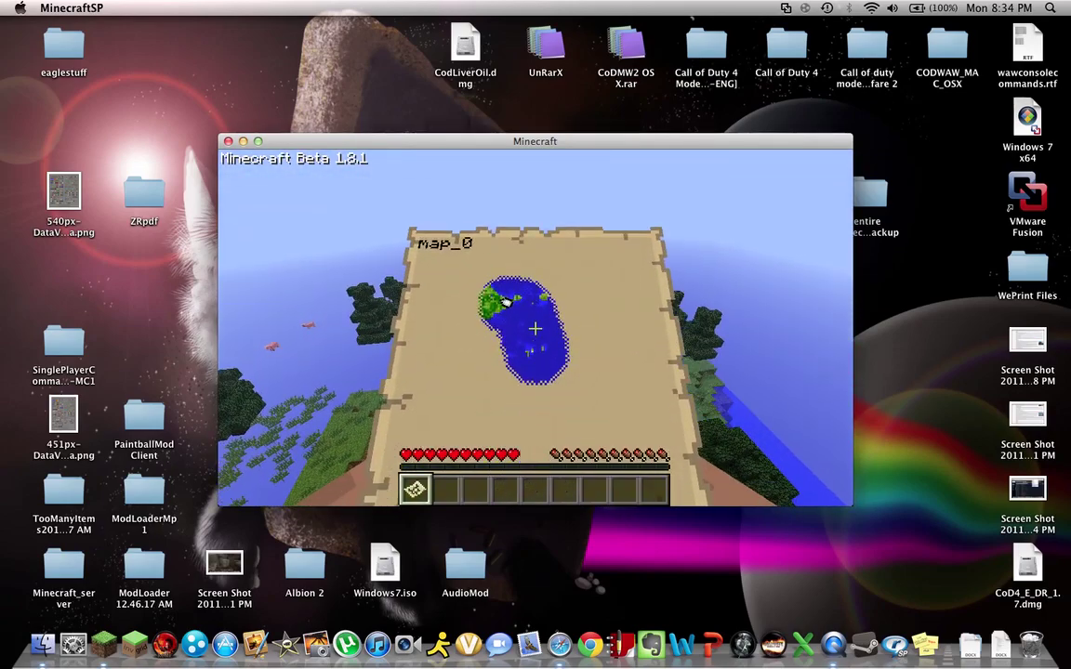
Step: Fly over the forest, checking the map, until reaching the mossy cobblestone city
{"action": "key", "text": "w"}
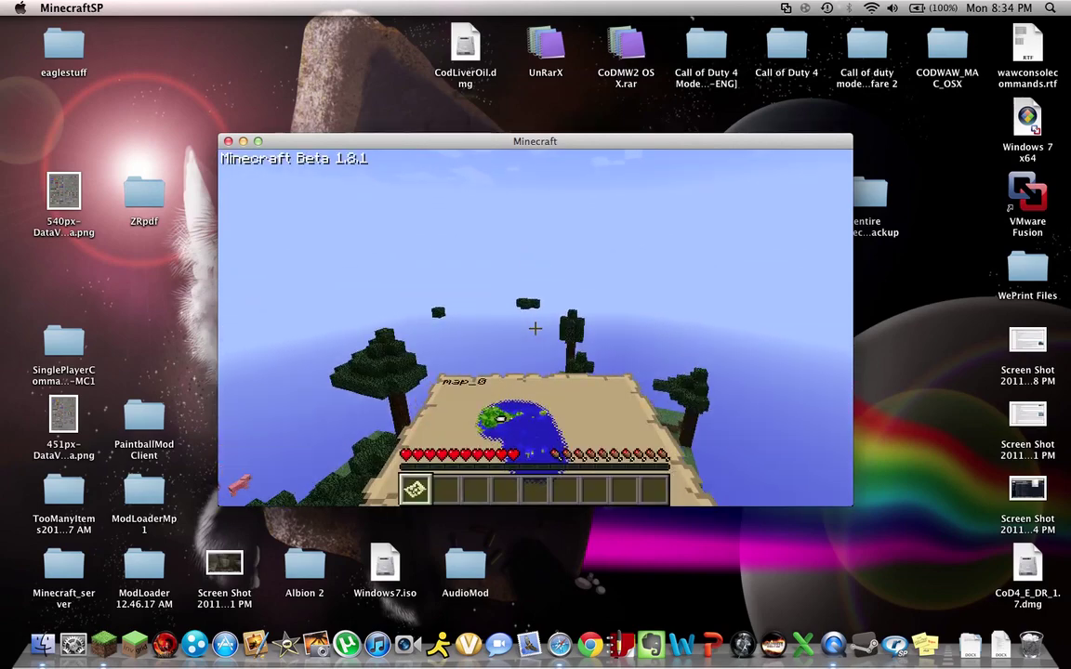
{"action": "key", "text": "space"}
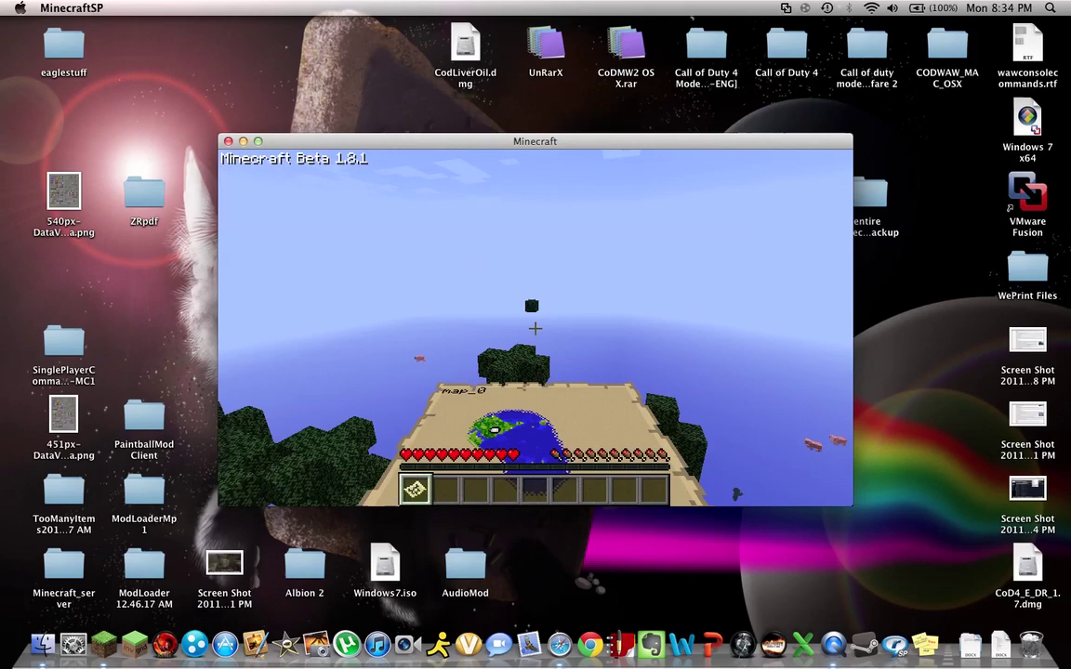
{"action": "key", "text": "F1"}
{"action": "key", "text": "F1"}
{"action": "key", "text": "F1"}
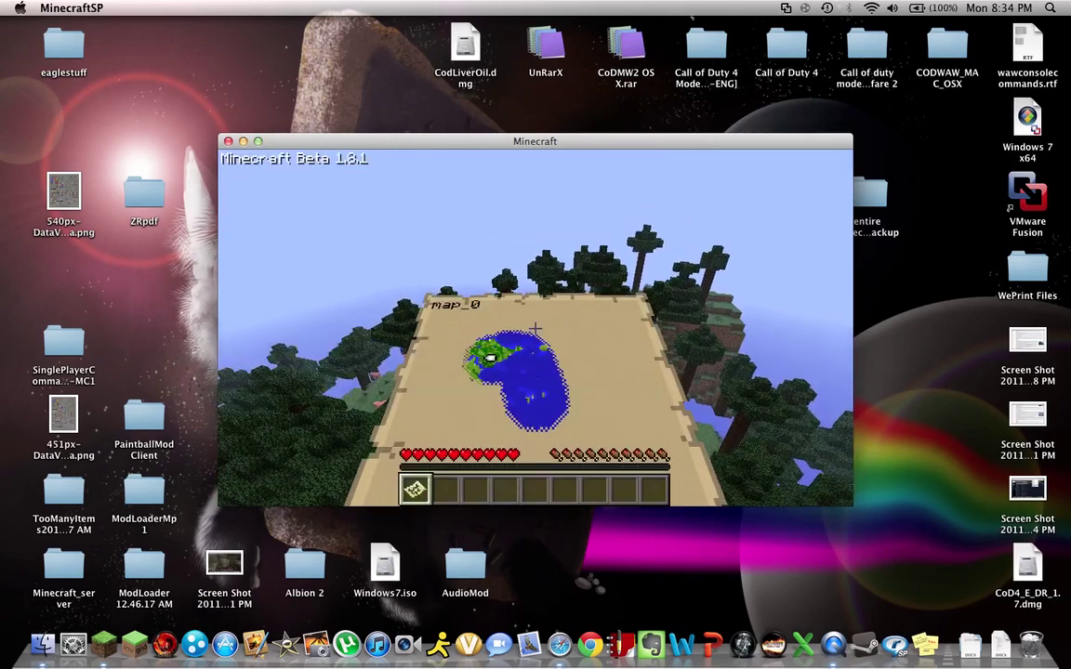
{"action": "key", "text": "F1"}
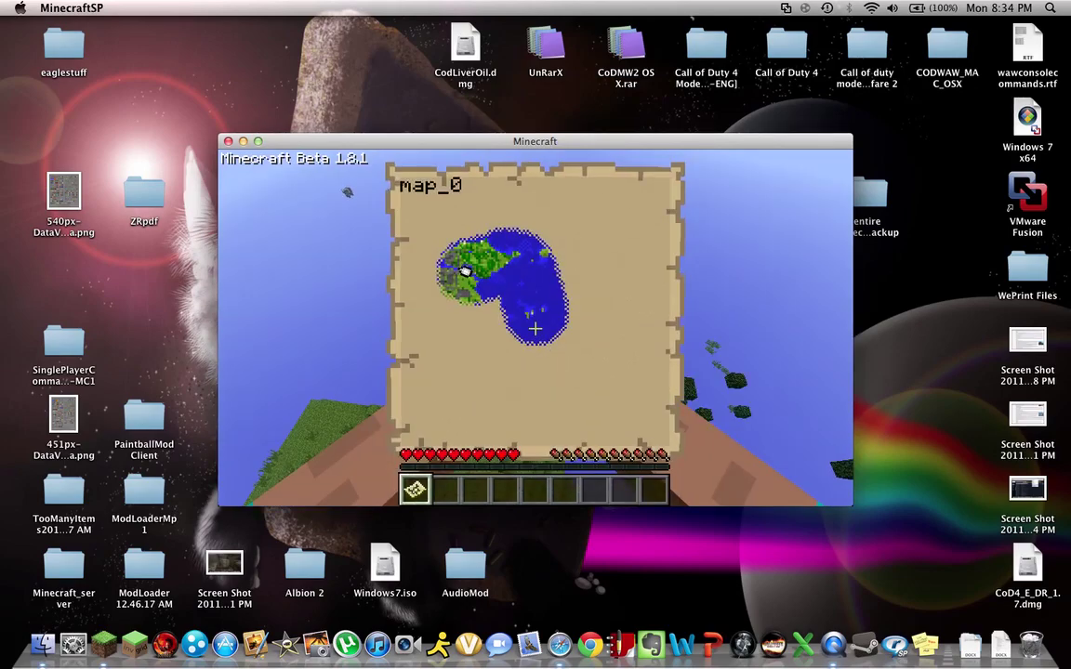
{"action": "key", "text": "F1"}
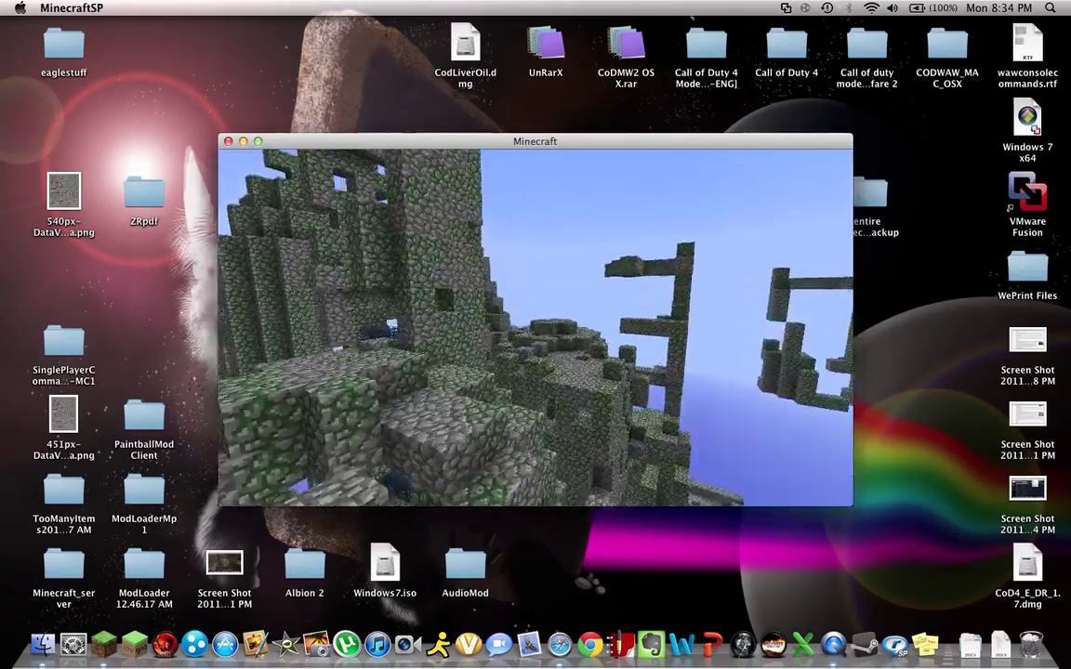
Step: Survey the ruined city's mossy cobblestone towers from the air and approach the tower with the spawners
{"action": "key", "text": "F1"}
{"action": "key", "text": "F1"}
{"action": "key", "text": "F1"}
{"action": "key", "text": "F1"}
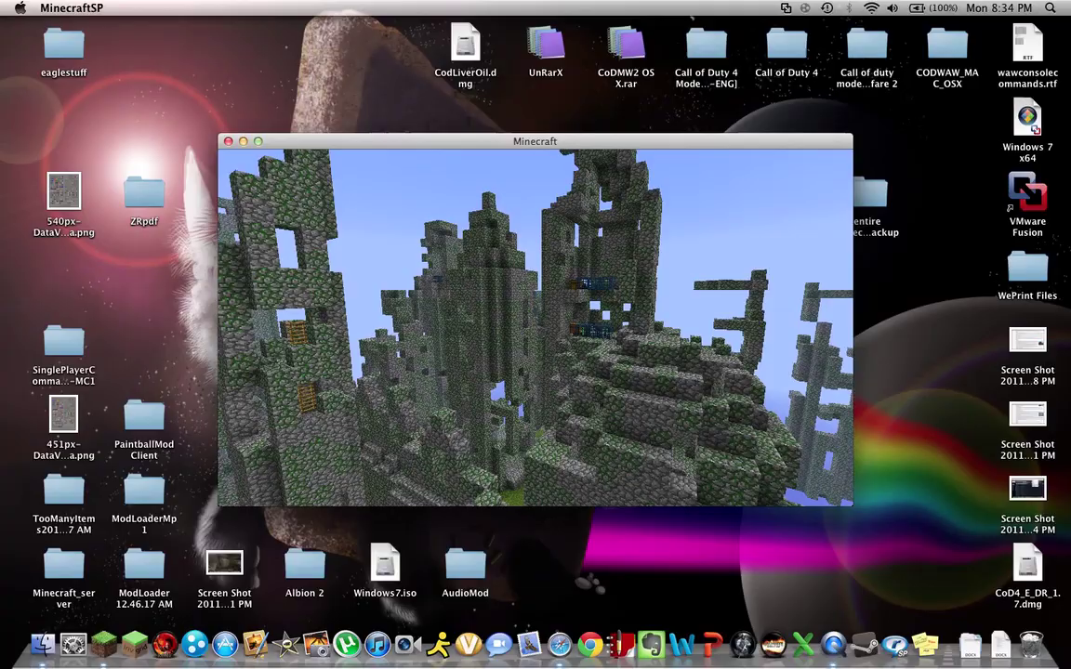
{"action": "key", "text": "F1"}
{"action": "key", "text": "F1"}
{"action": "key", "text": "F1"}
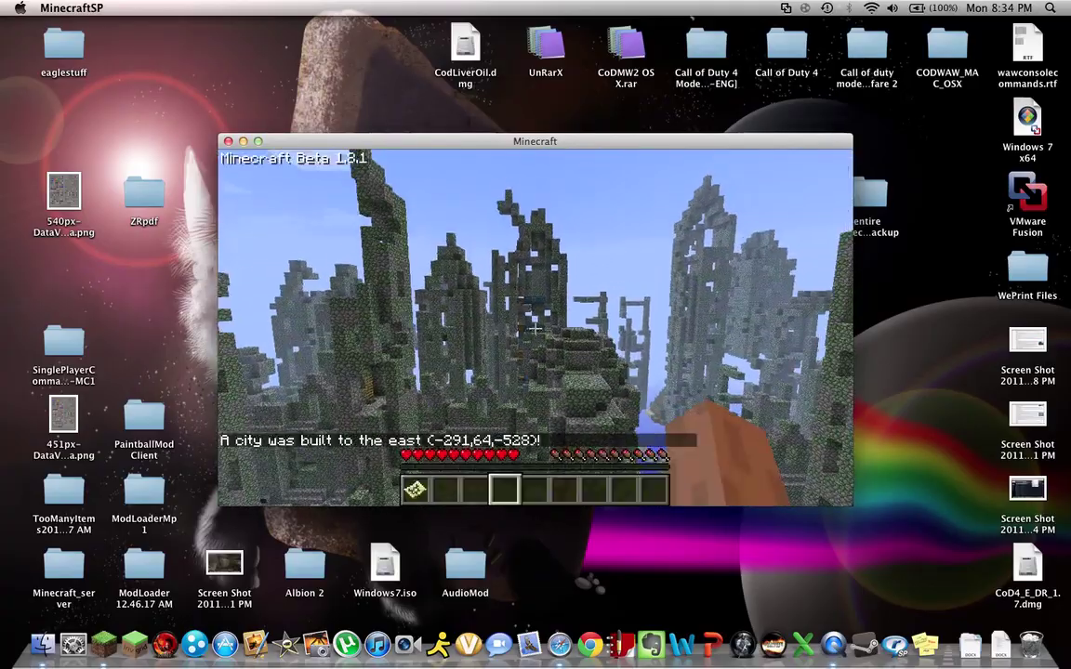
{"action": "key", "text": "F1"}
{"action": "key", "text": "F1"}
{"action": "key", "text": "F1"}
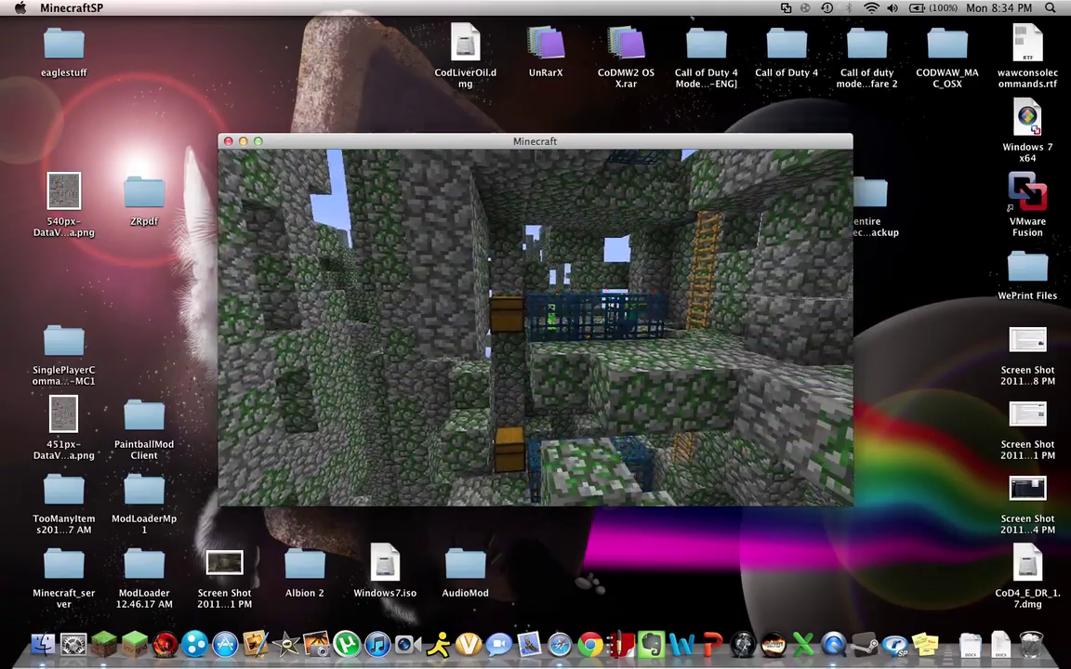
Step: Fly into the tower and inspect the chest beside the creeper spawner
{"action": "key", "text": "F1"}
{"action": "key", "text": "F1"}
{"action": "key", "text": "F1"}
{"action": "key", "text": "F1"}
{"action": "key", "text": "F1"}
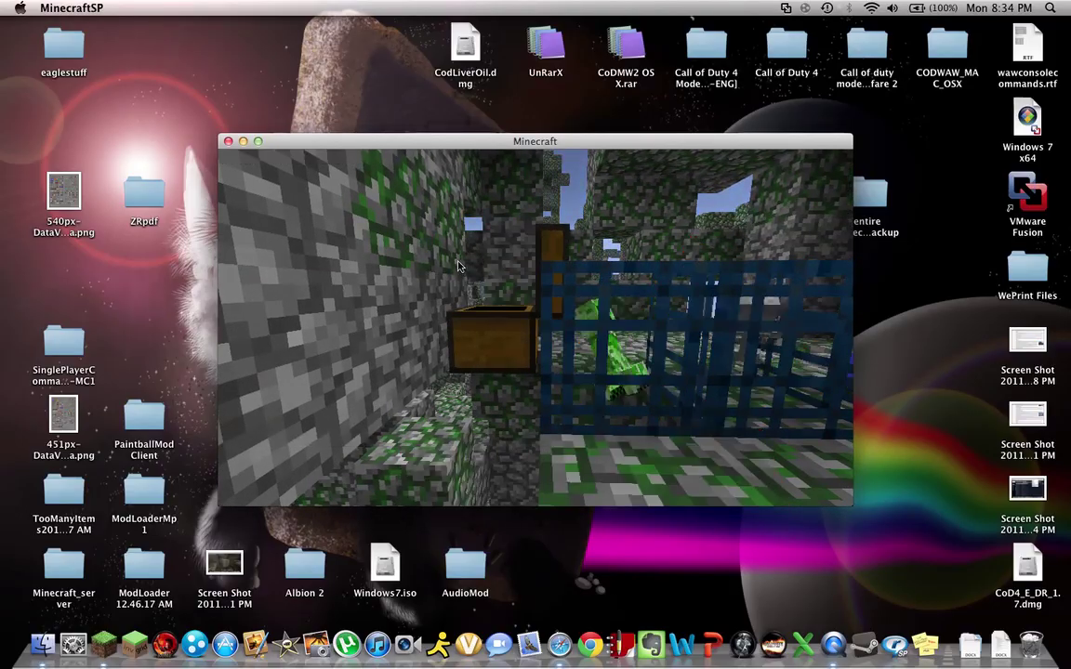
{"action": "right_click", "coordinate": [475, 263]}
{"action": "key", "text": "Escape"}
{"action": "key", "text": "F1"}
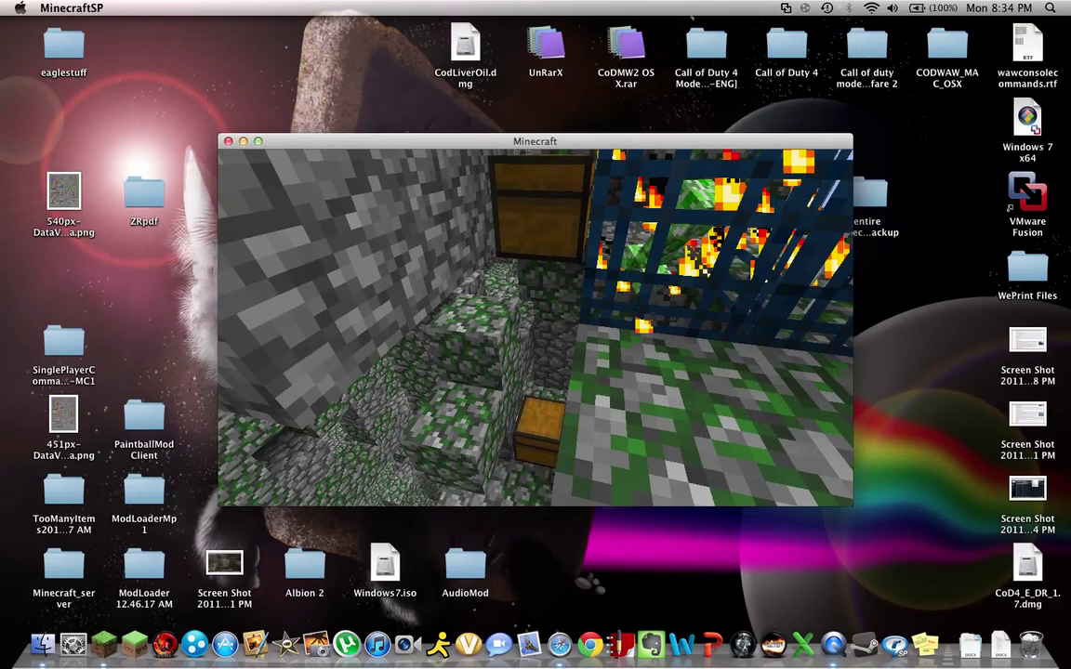
Step: Look over the tower's upper floors and spawners from inside and from outside
{"action": "key", "text": "F1"}
{"action": "key", "text": "F1"}
{"action": "key", "text": "F1"}
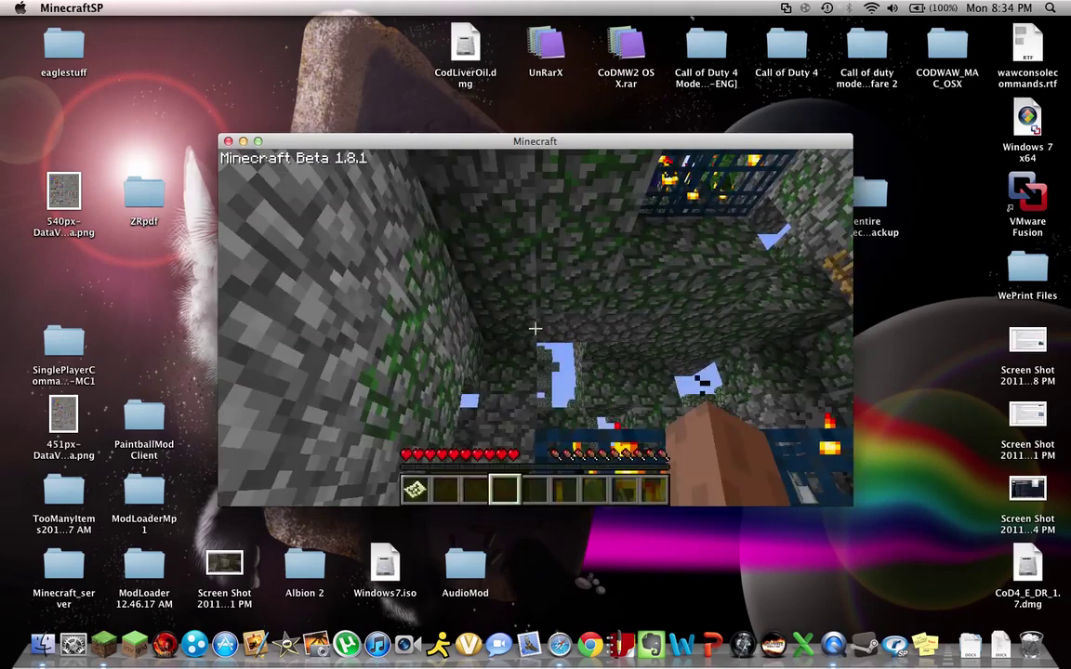
{"action": "key", "text": "F1"}
{"action": "key", "text": "F1"}
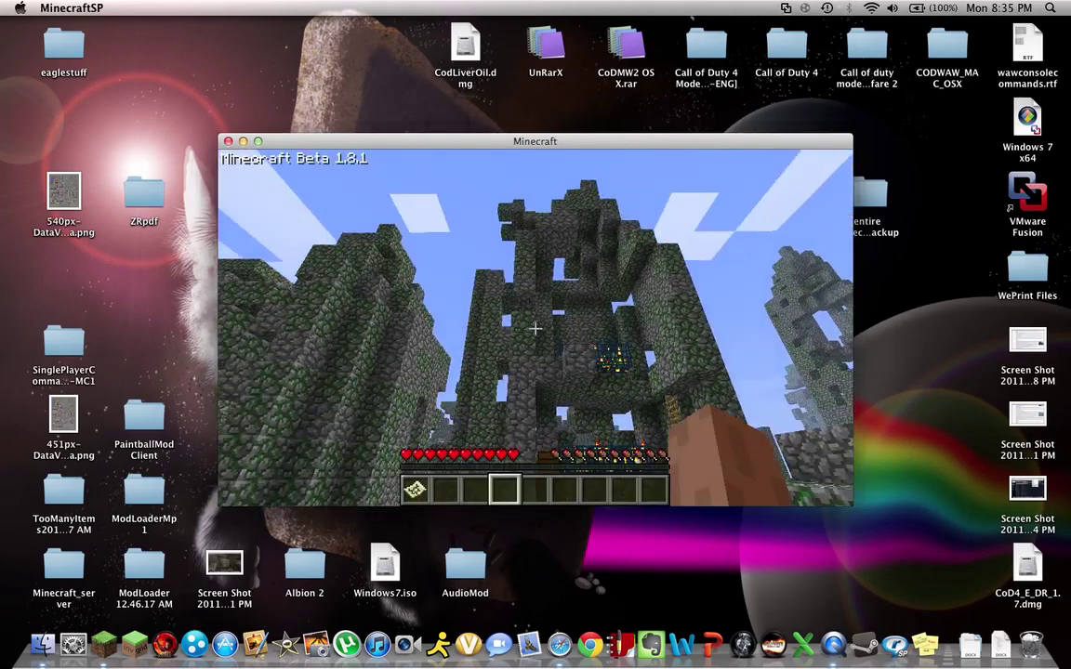
Step: Enter the cobblestone room with the spawner and open the chest beside it to view its contents
{"action": "key", "text": "F1"}
{"action": "key", "text": "F1"}
{"action": "key", "text": "F1"}
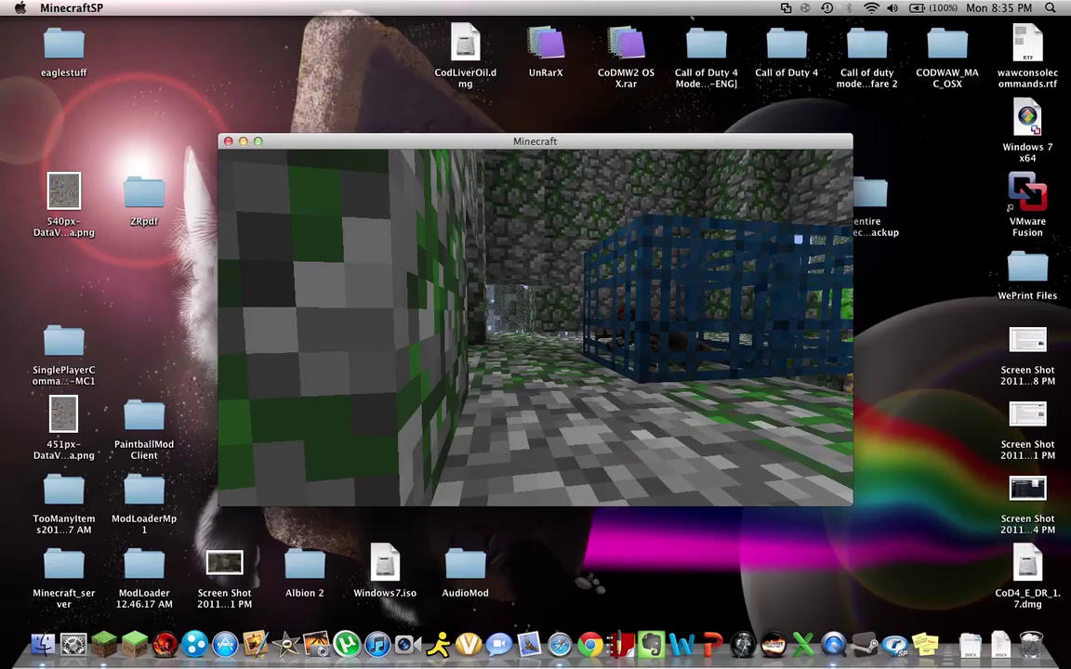
{"action": "right_click", "coordinate": [535, 332]}
{"action": "key", "text": "Escape"}
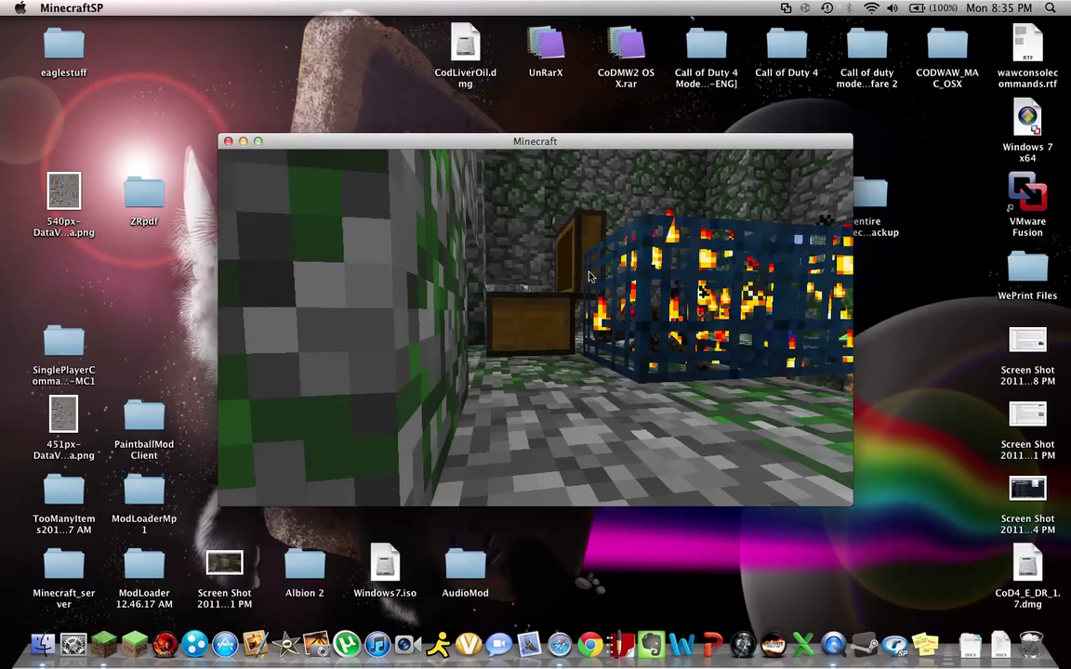
{"action": "key", "text": "F1"}
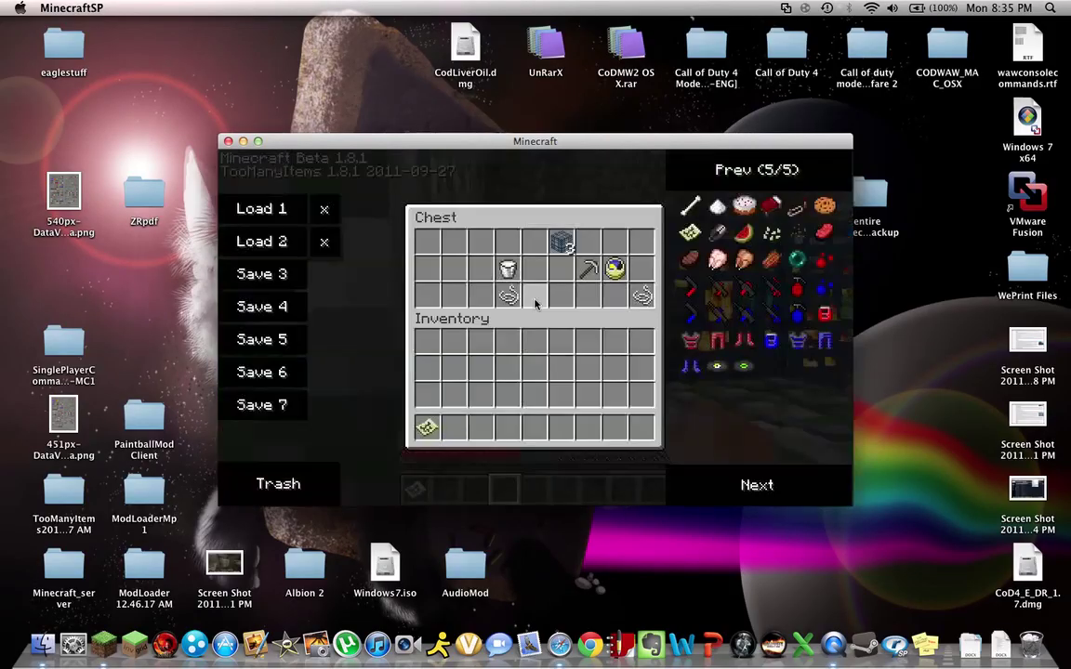